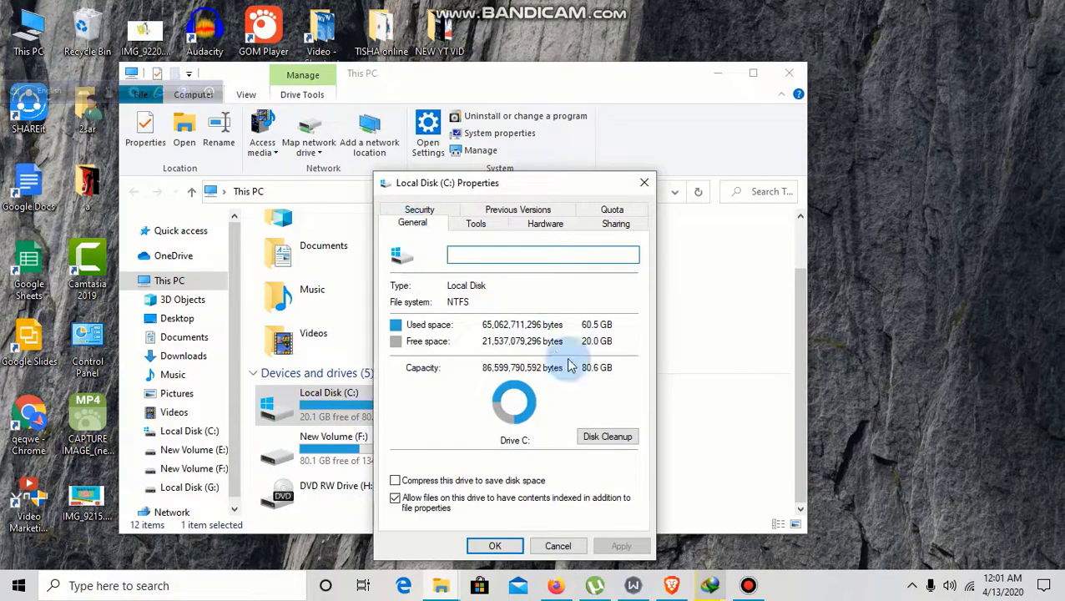
Run Disk Cleanup on drive C: with every file category selected, including Downloads, Recycle Bin and Temporary files, and permanently delete the files.
left_click(607, 437)
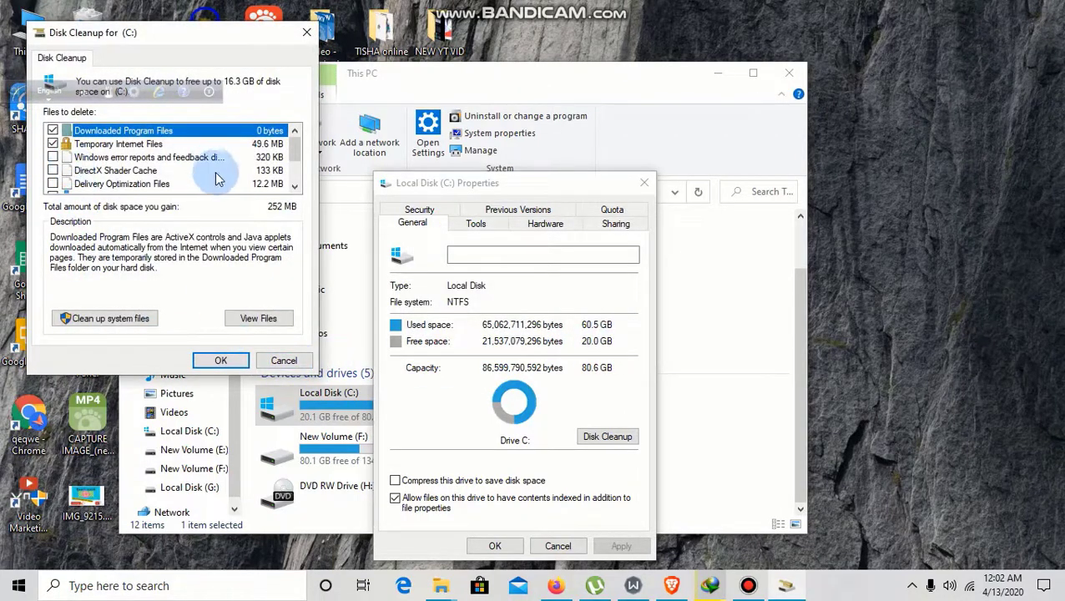
left_click(52, 157)
left_click(53, 170)
left_click(53, 183)
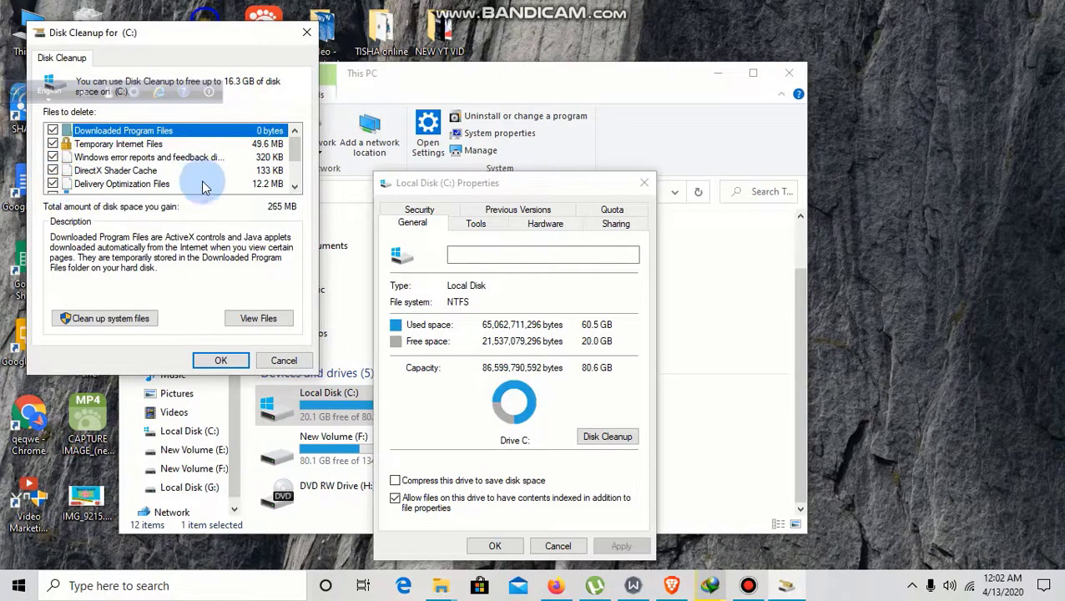
left_click_drag(296, 145, 296, 166)
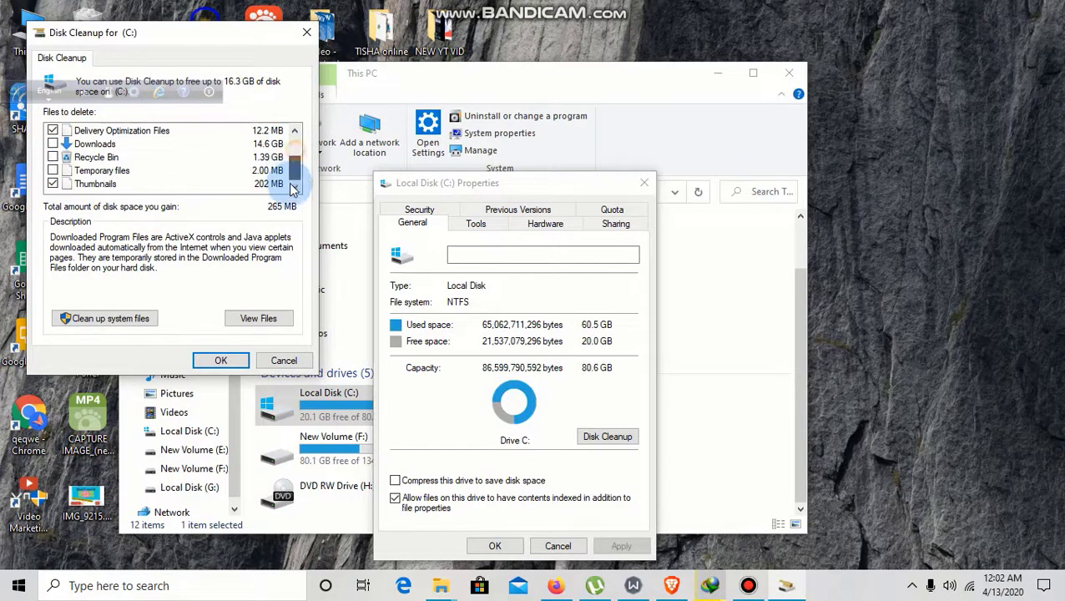
left_click(52, 157)
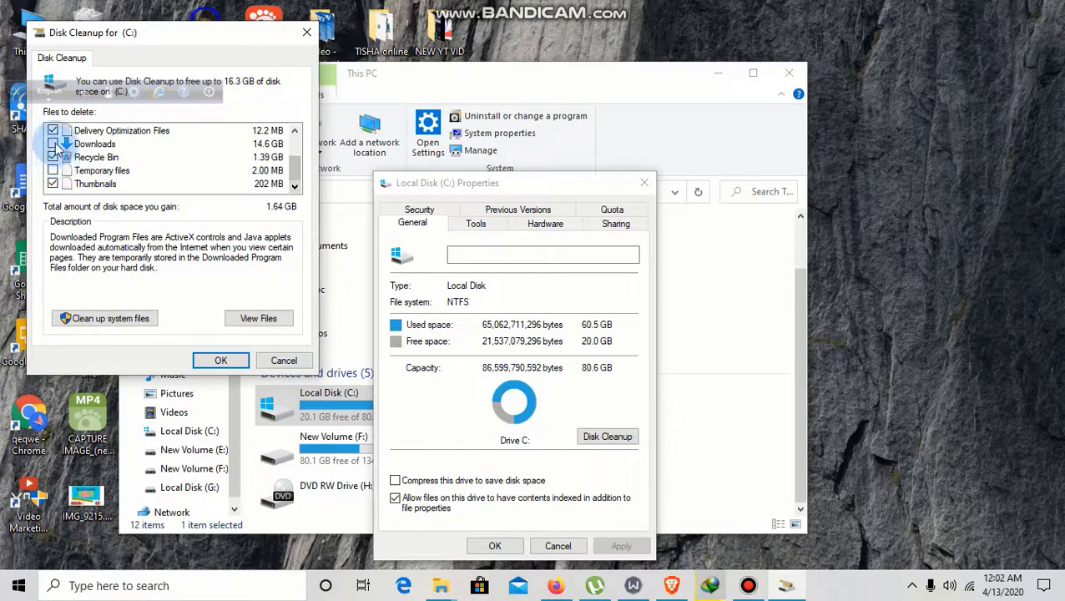
left_click(52, 143)
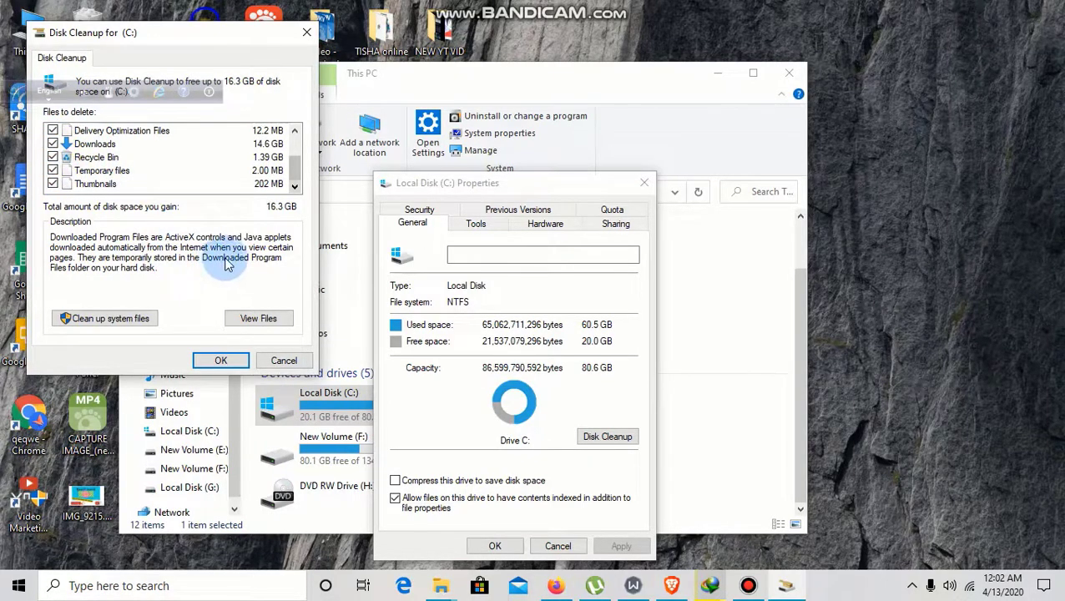
left_click(221, 361)
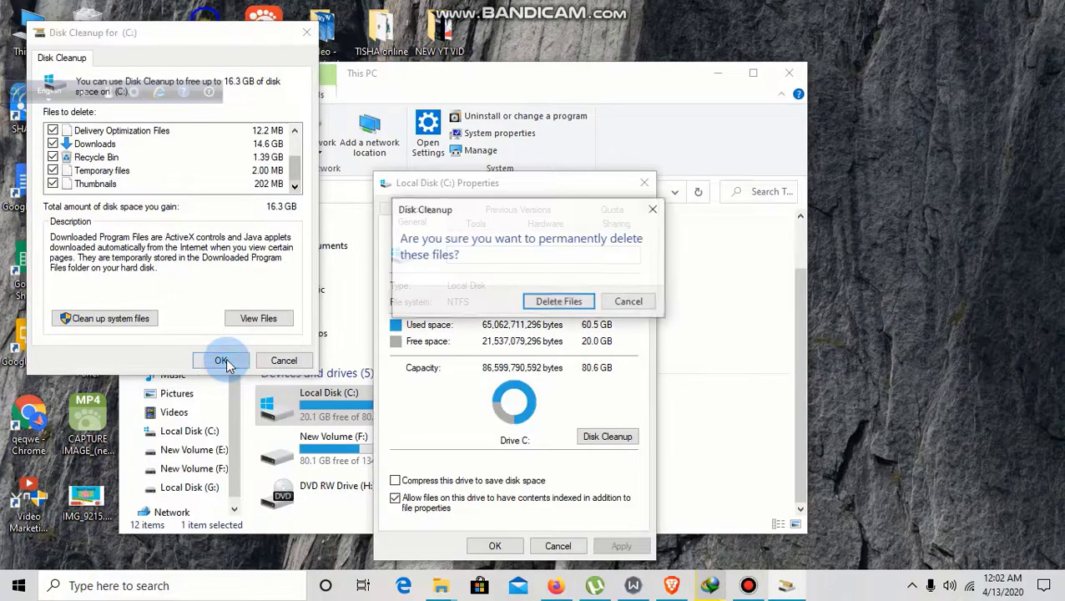
left_click(554, 299)
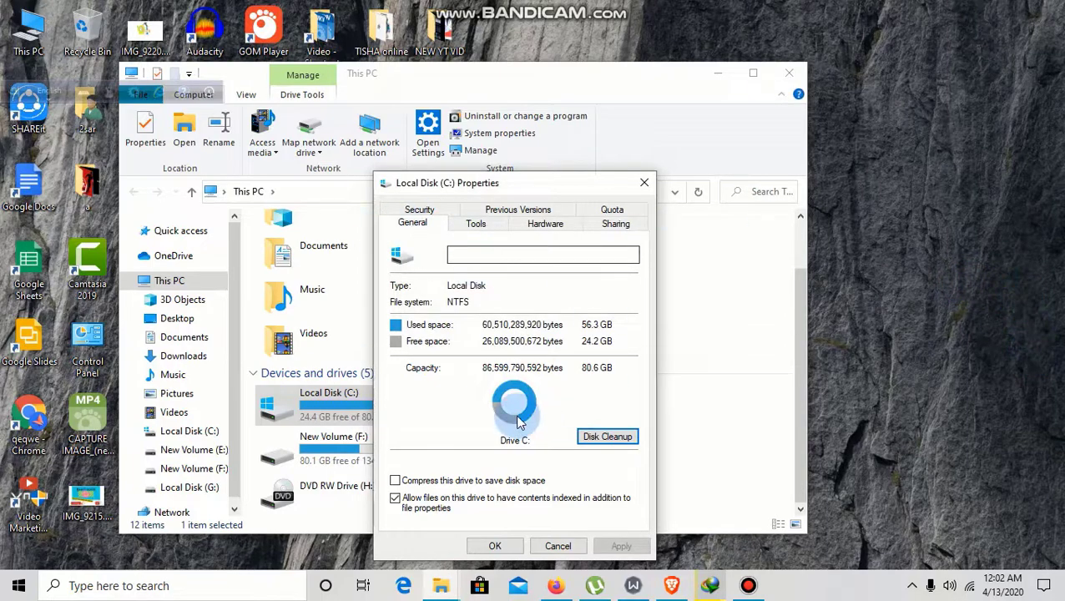
Scan drive C: for file system errors with the error checking tool and dismiss the scan report.
left_click(482, 225)
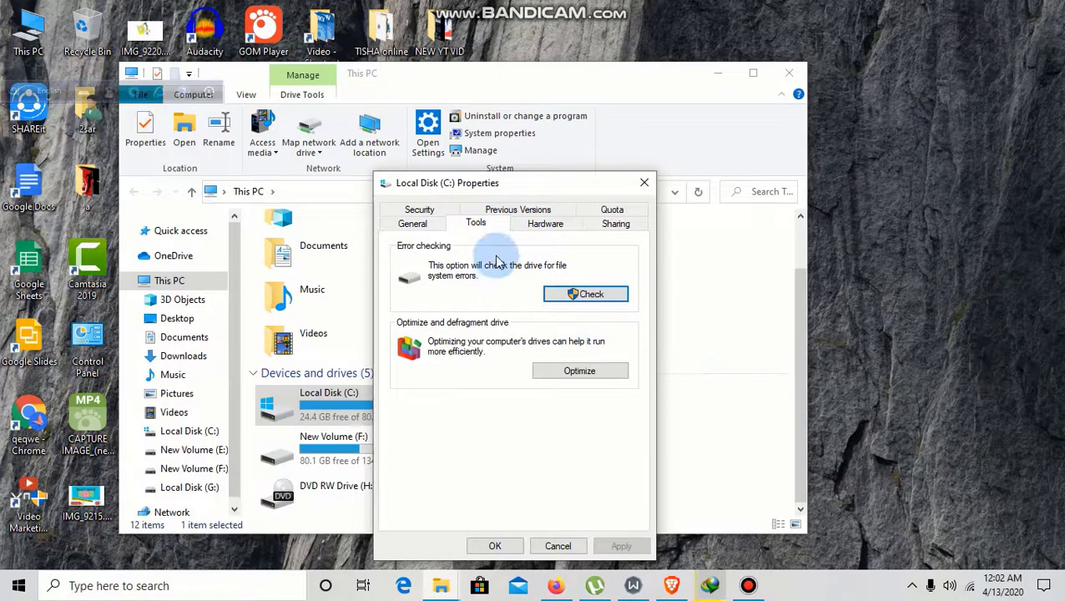
left_click(575, 296)
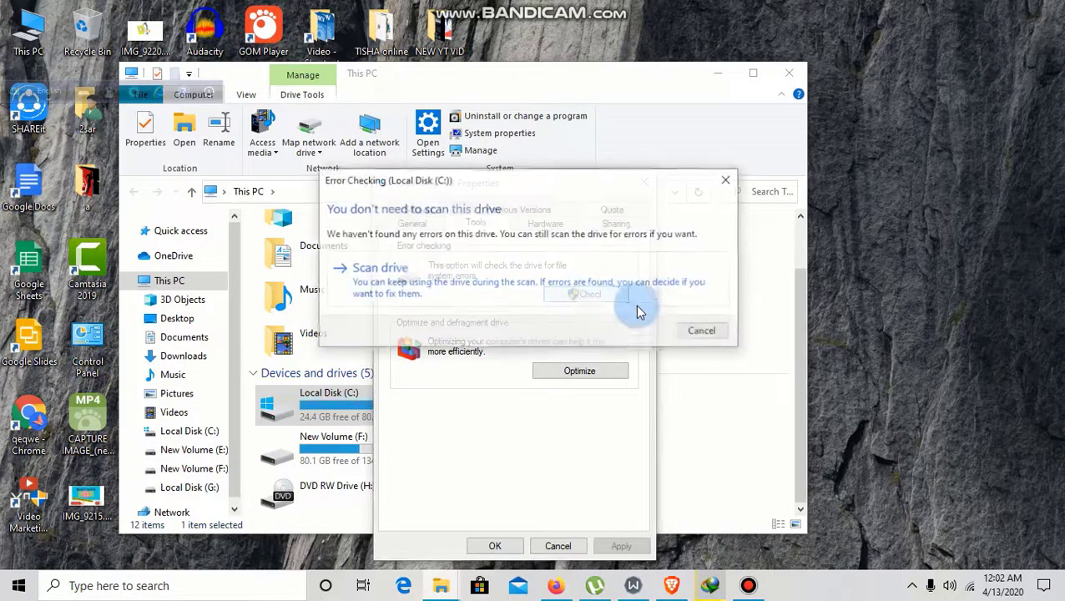
left_click(415, 286)
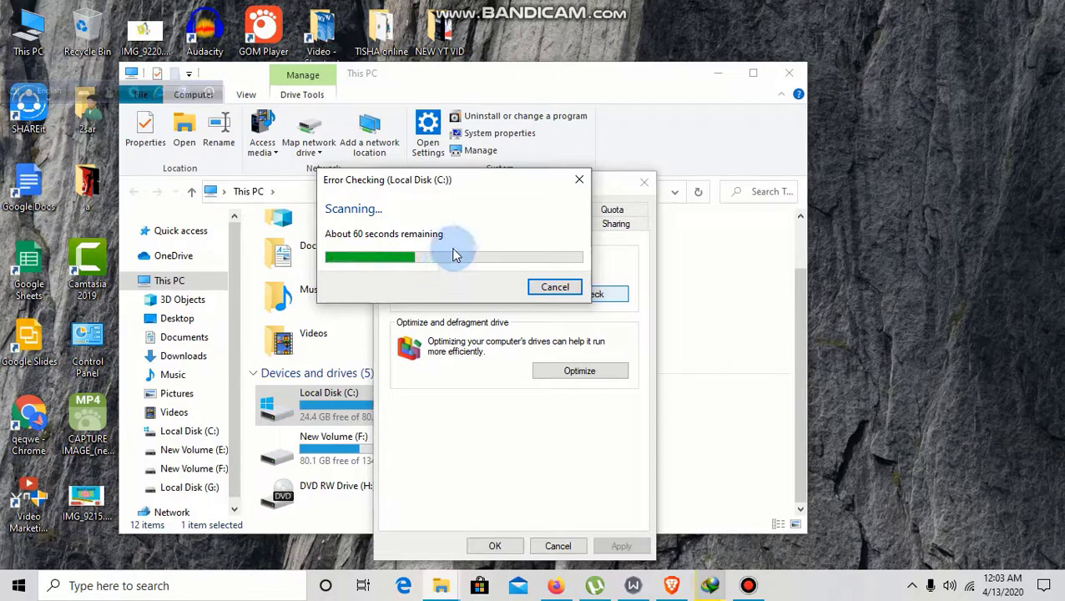
left_click_drag(497, 182, 275, 179)
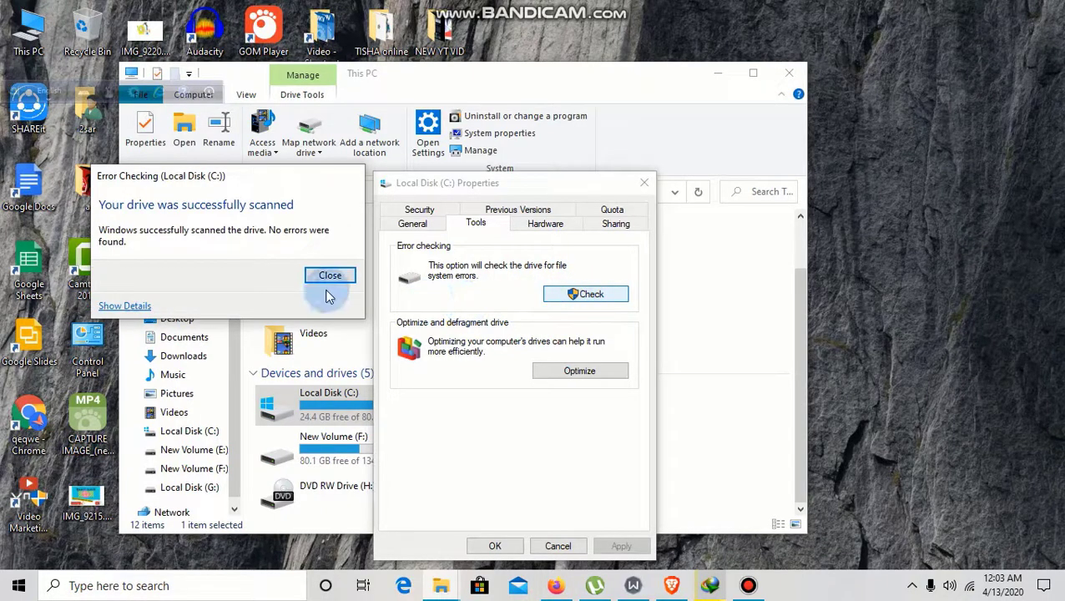
left_click(330, 276)
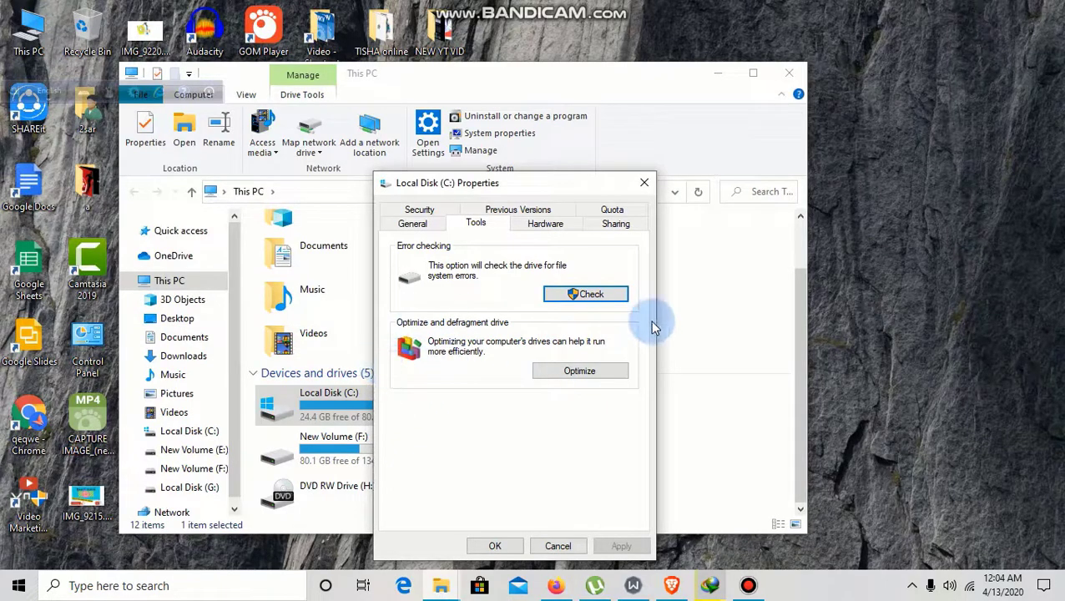
Analyze drive C: for fragmentation in Optimize Drives and start its optimization.
left_click(580, 374)
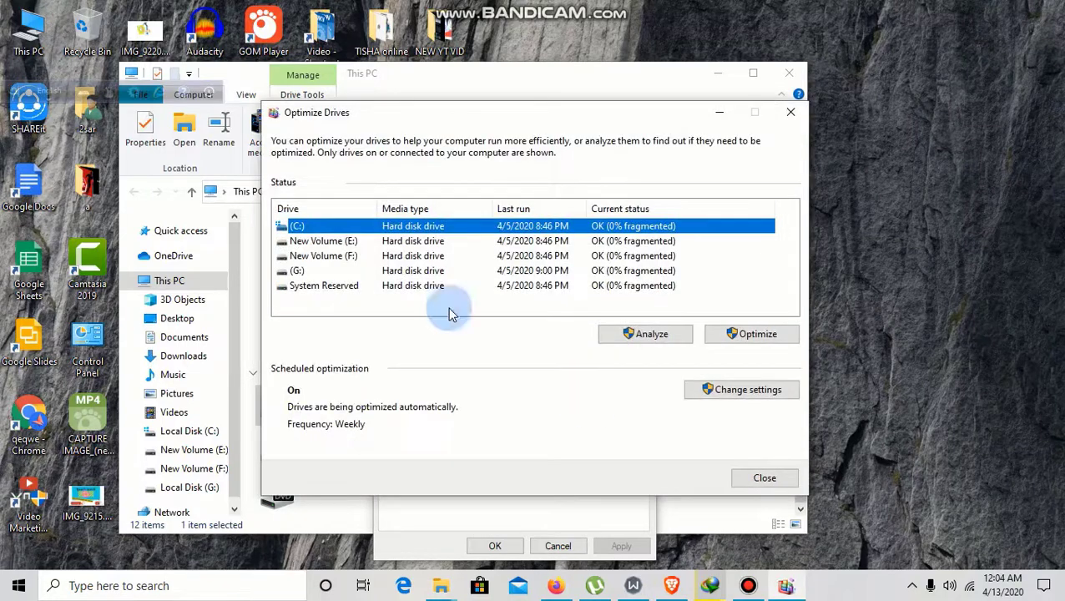
left_click(298, 225)
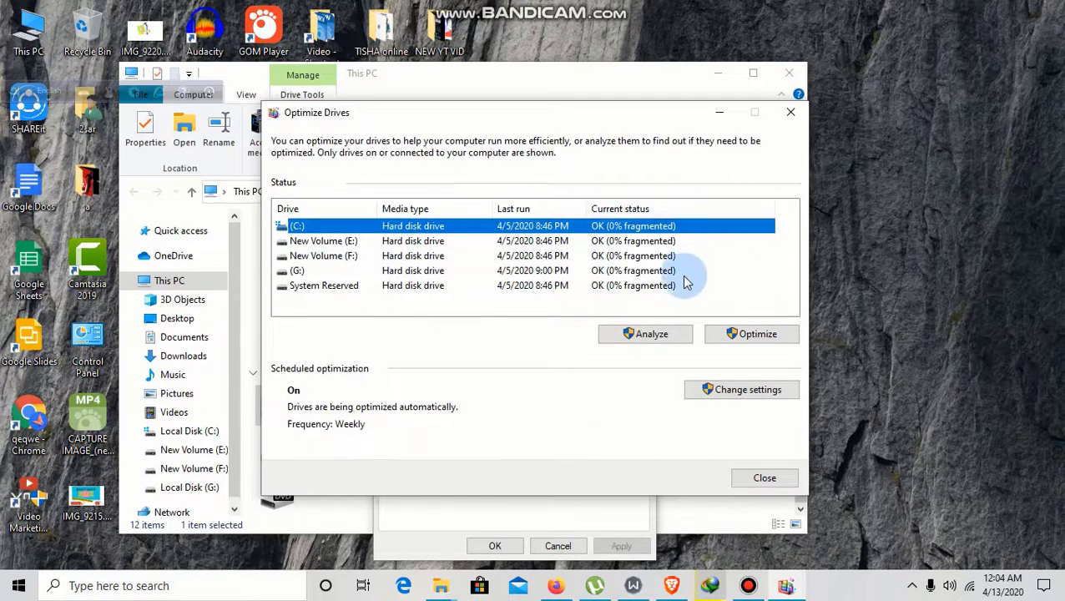
left_click(674, 334)
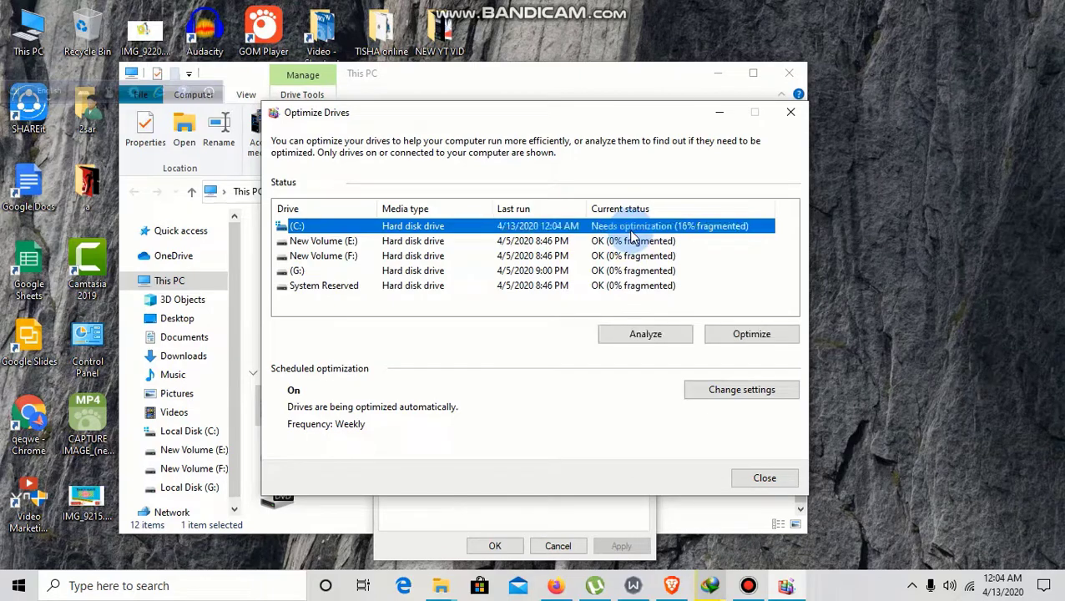
left_click(754, 342)
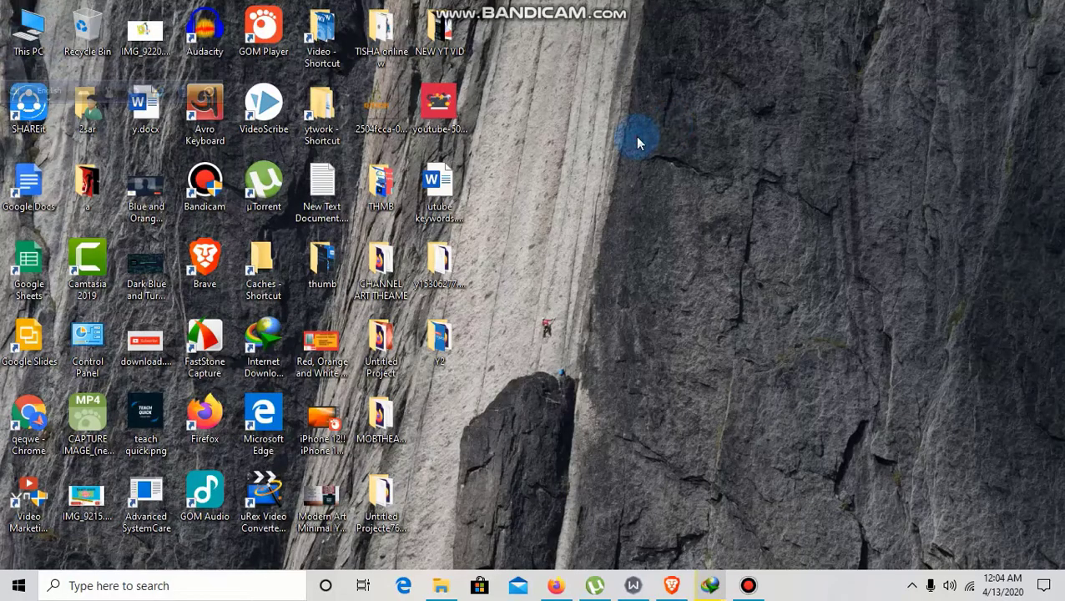
Refresh the desktop twice.
right_click(635, 138)
left_click(664, 184)
right_click(673, 79)
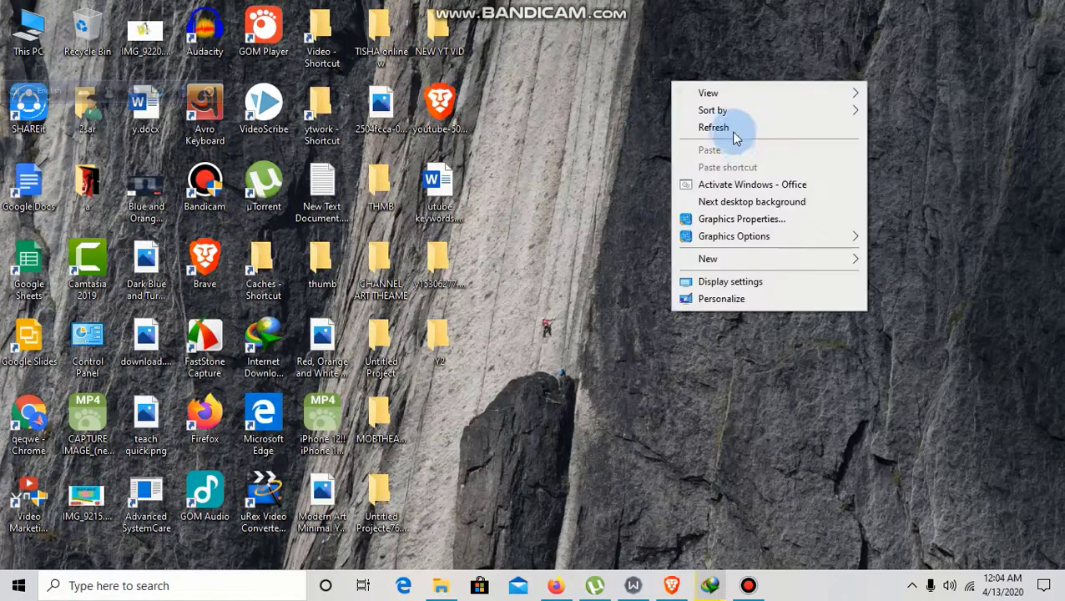
left_click(732, 131)
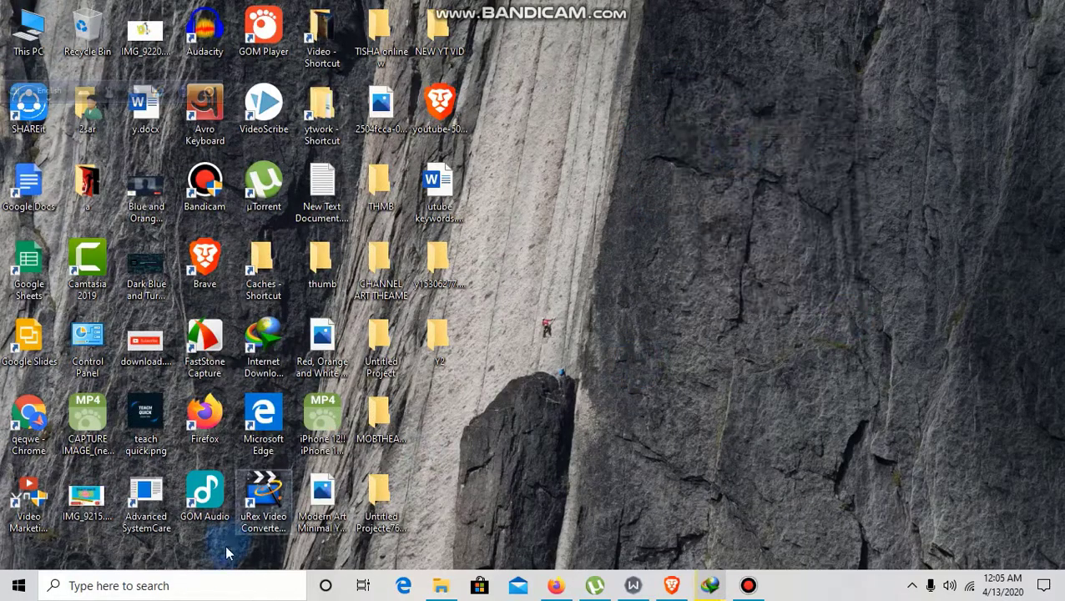
Open the Windows Temp folder by running the command temp from the Run dialog.
left_click(190, 583)
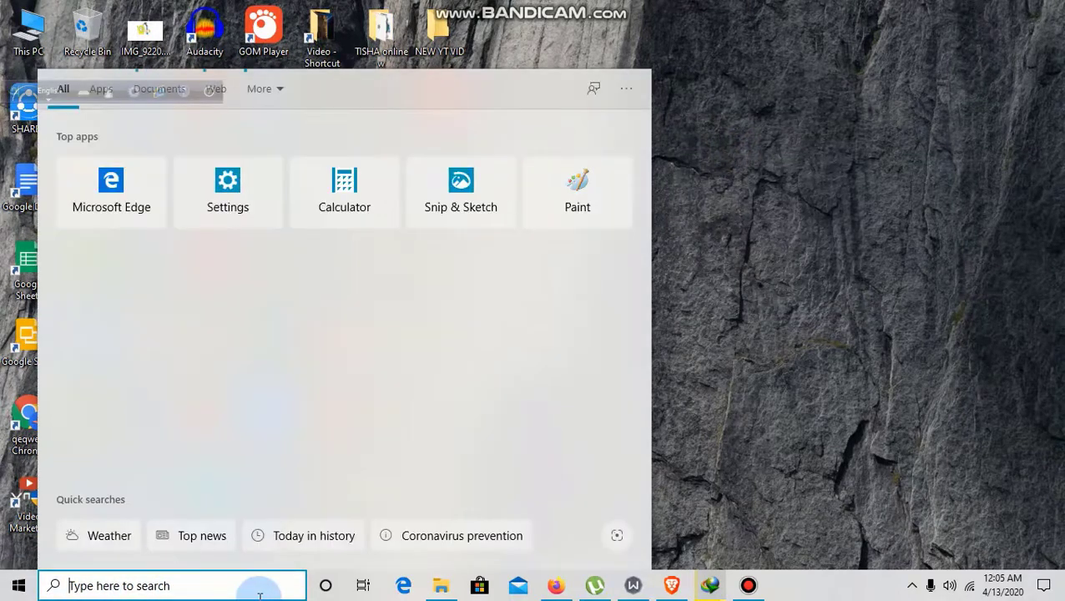
type("run")
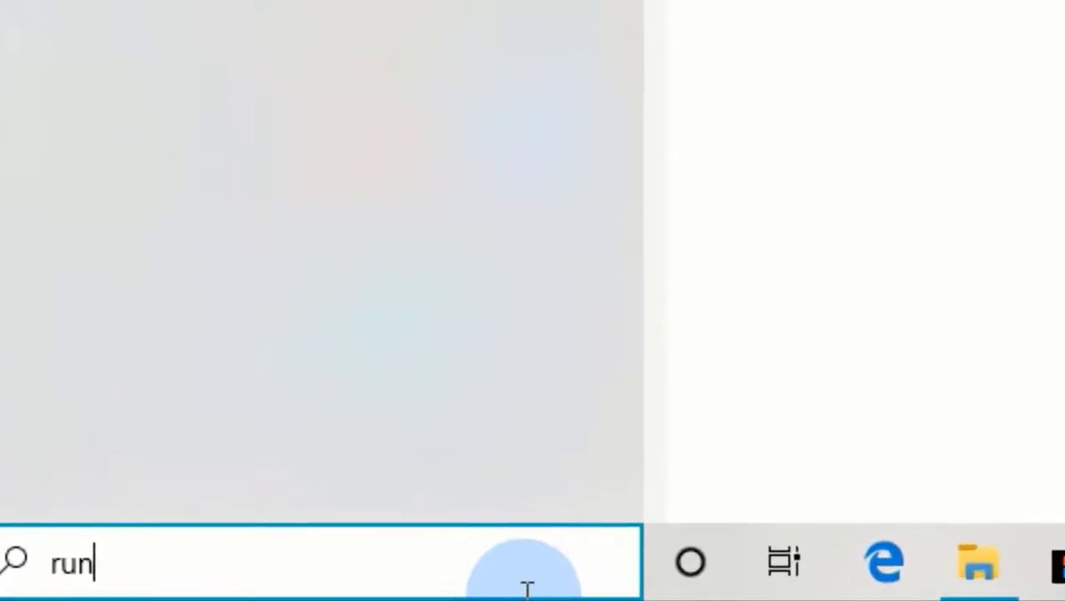
key("Return")
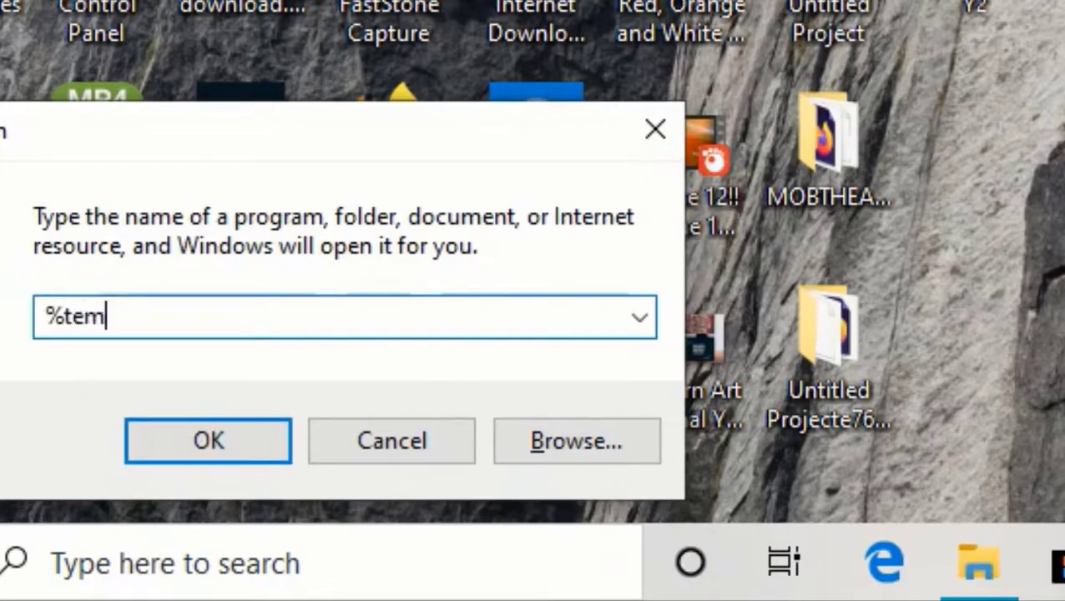
key("BackSpace")
key("BackSpace")
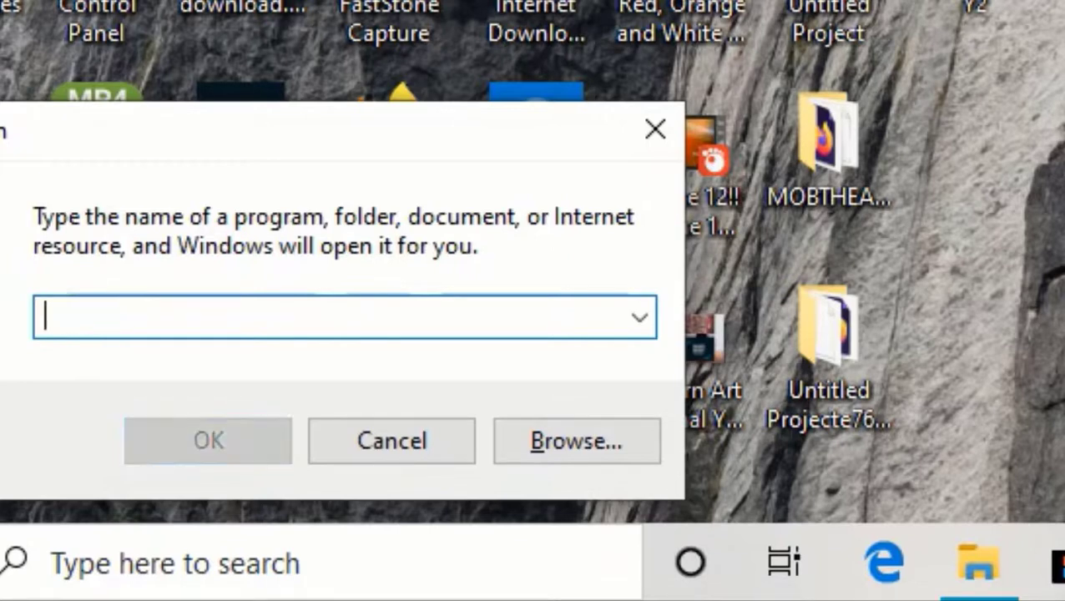
type("temp")
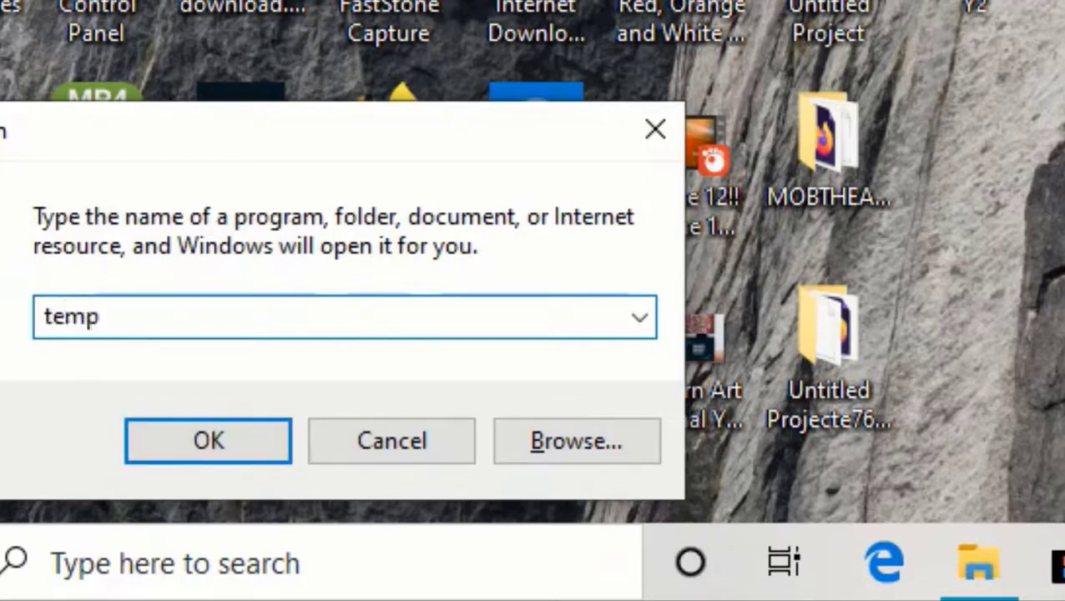
left_click(252, 439)
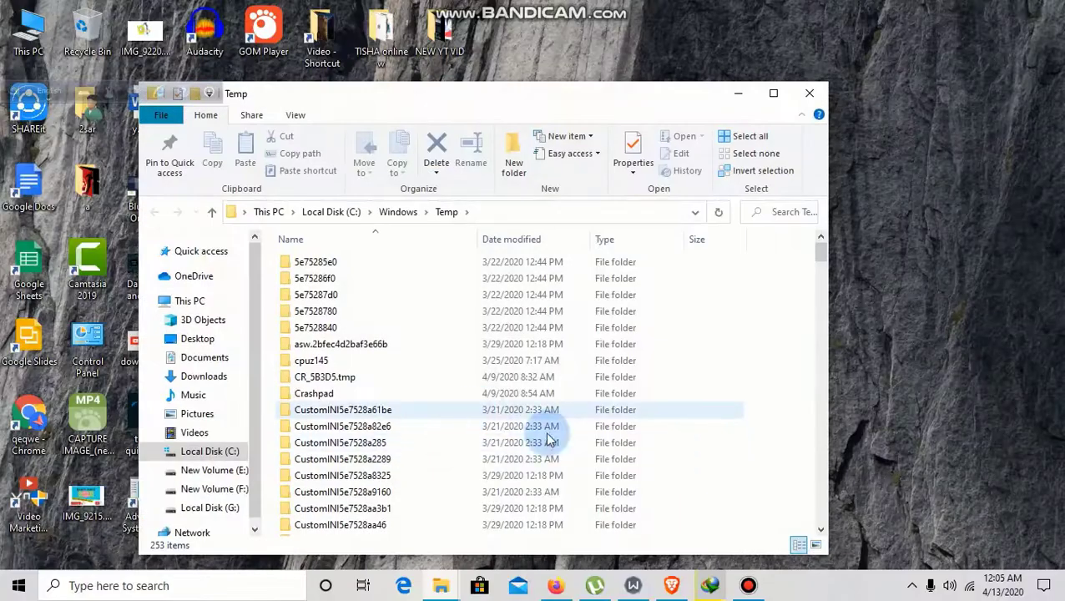
Delete all items in the Windows Temp folder with administrator permission, cancel at the file in use, and refresh the desktop.
left_click_drag(247, 95, 333, 98)
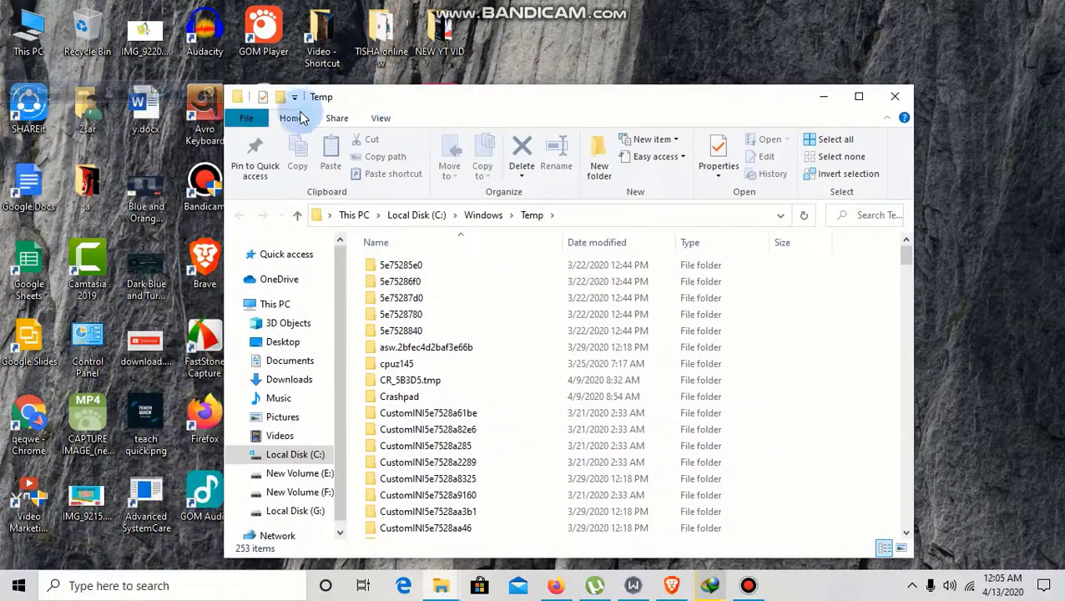
key("ctrl+a")
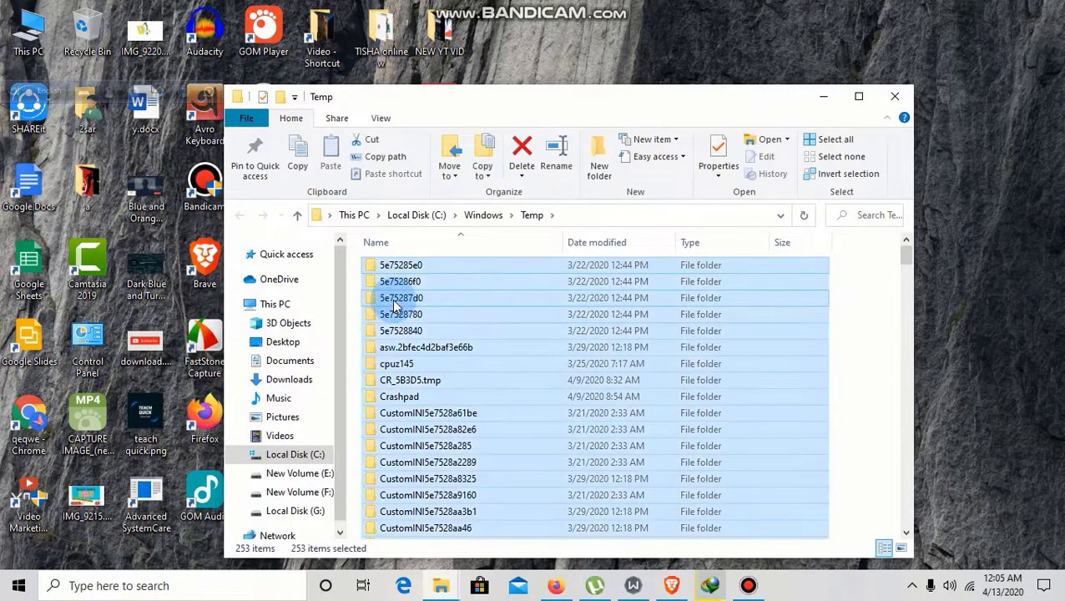
right_click(455, 351)
left_click(488, 295)
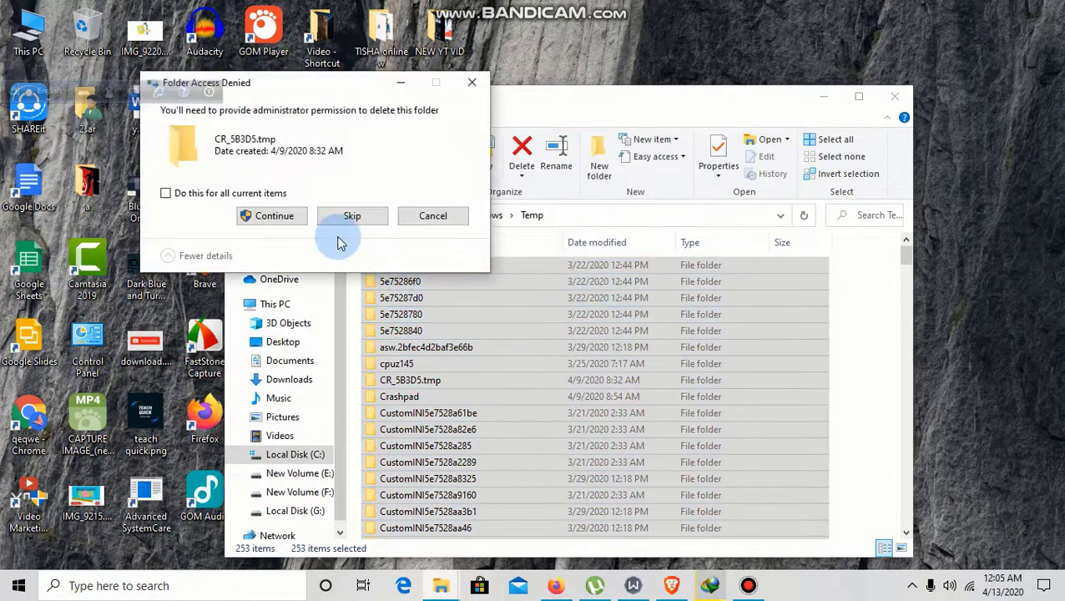
left_click(288, 218)
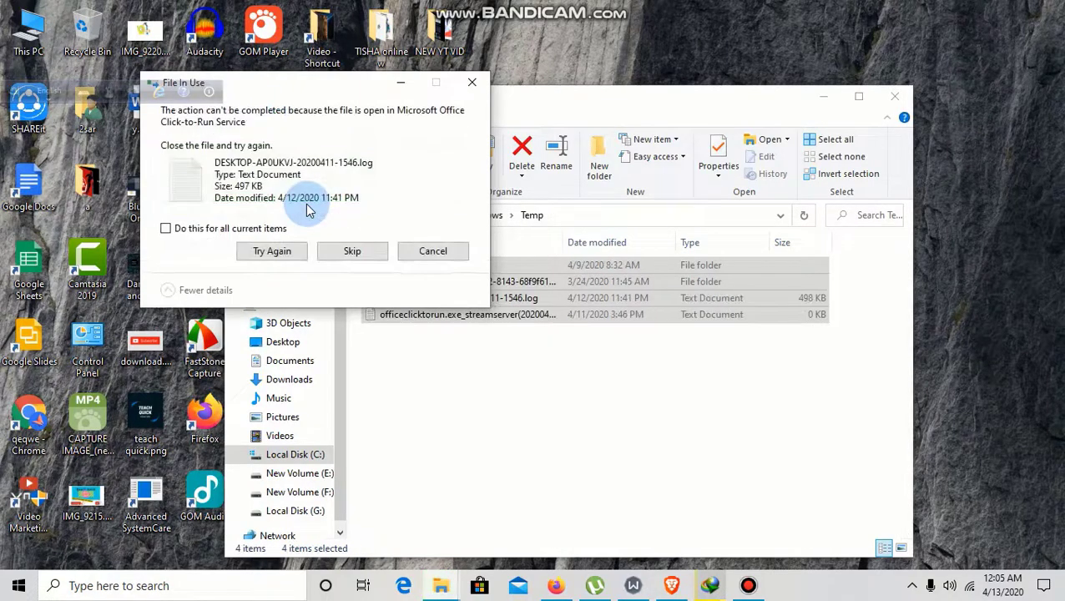
left_click(437, 252)
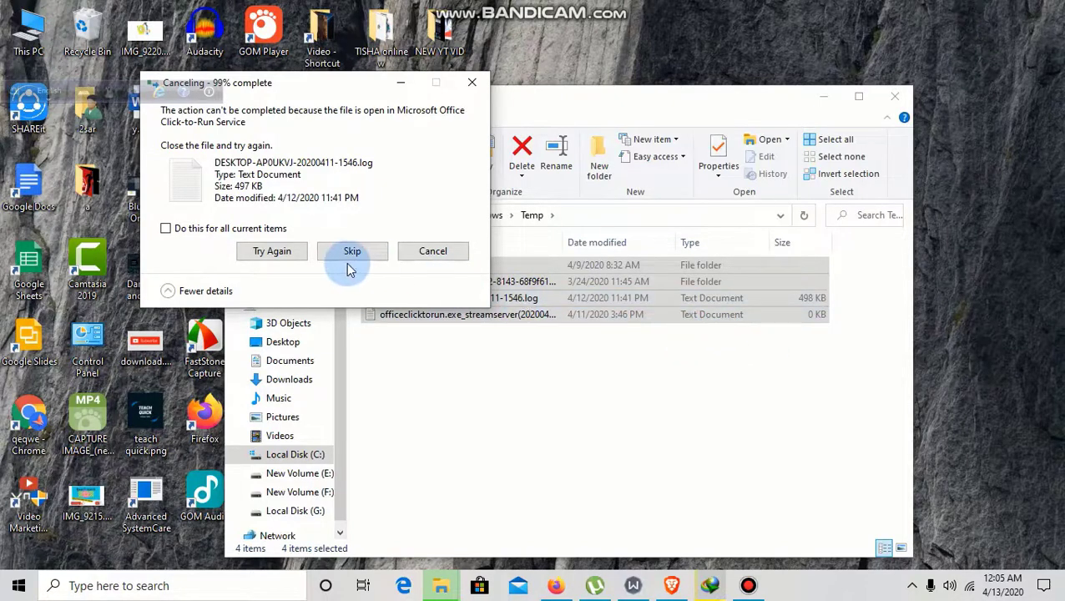
left_click(428, 252)
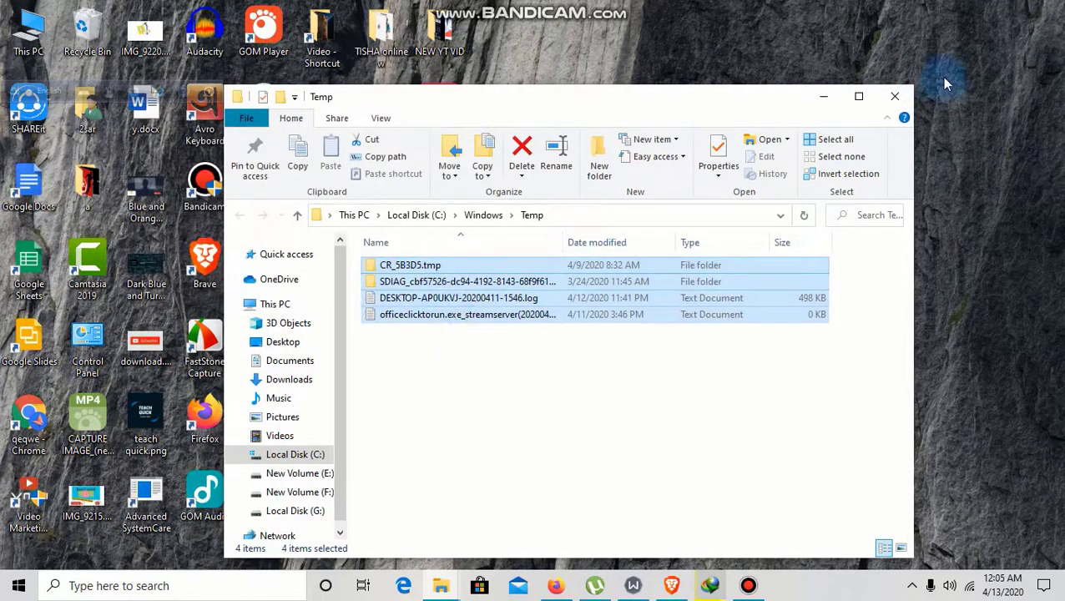
right_click(962, 54)
left_click(981, 98)
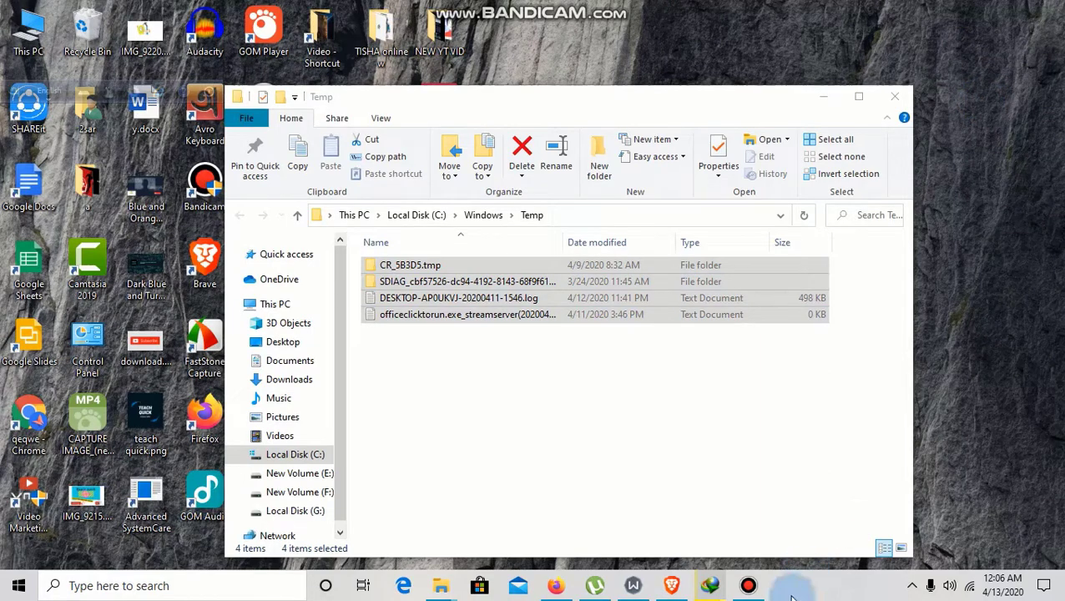
Run the command tree from the Run dialog and refresh the desktop.
left_click(18, 585)
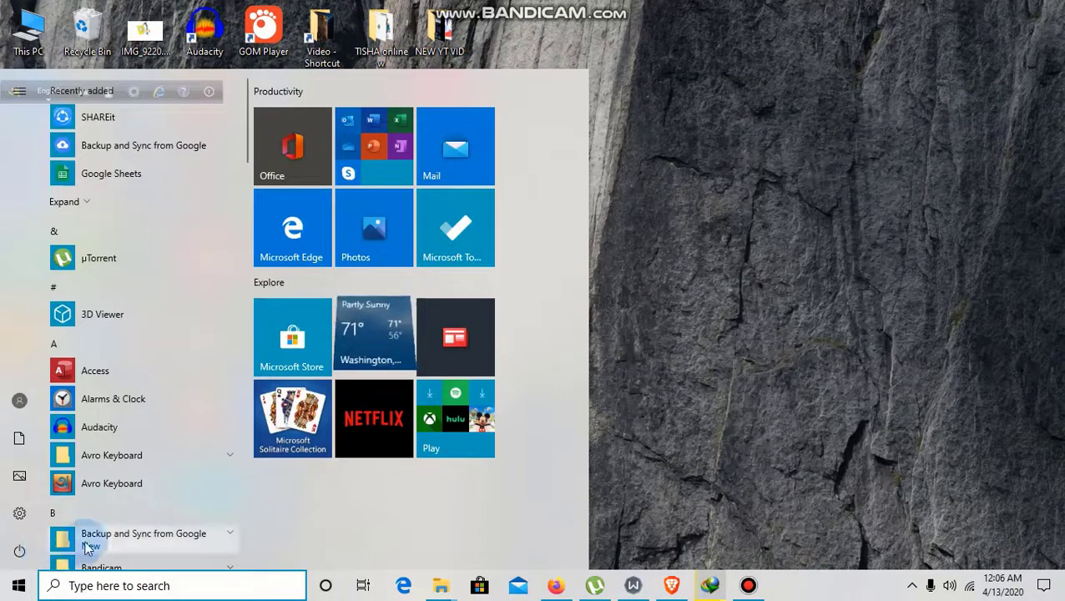
scroll(152, 492, "down", 3)
scroll(155, 494, "down", 5)
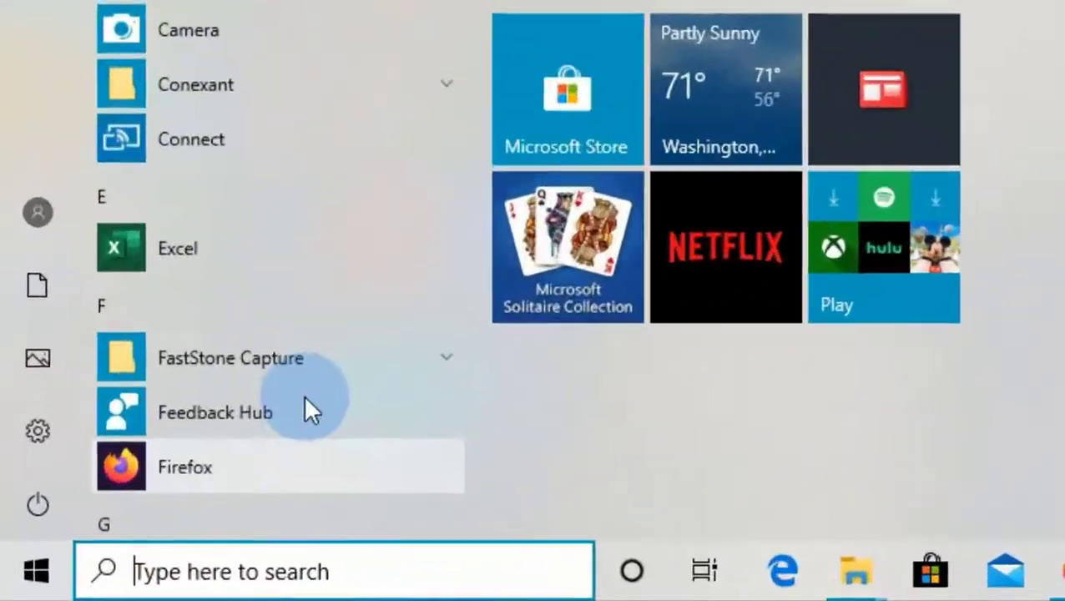
scroll(305, 397, "up", 5)
left_click(304, 577)
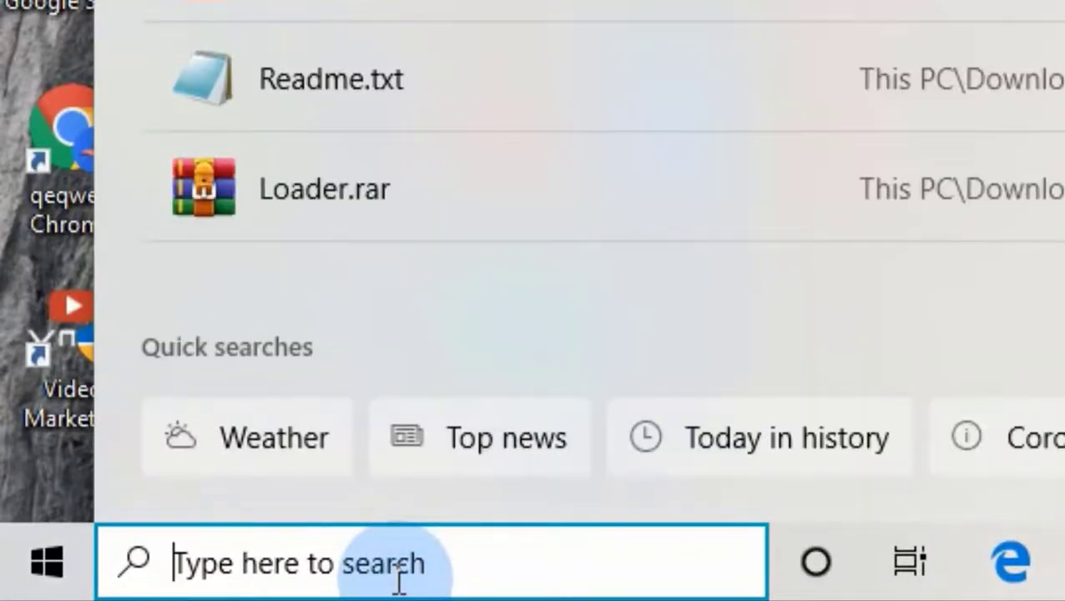
type("run")
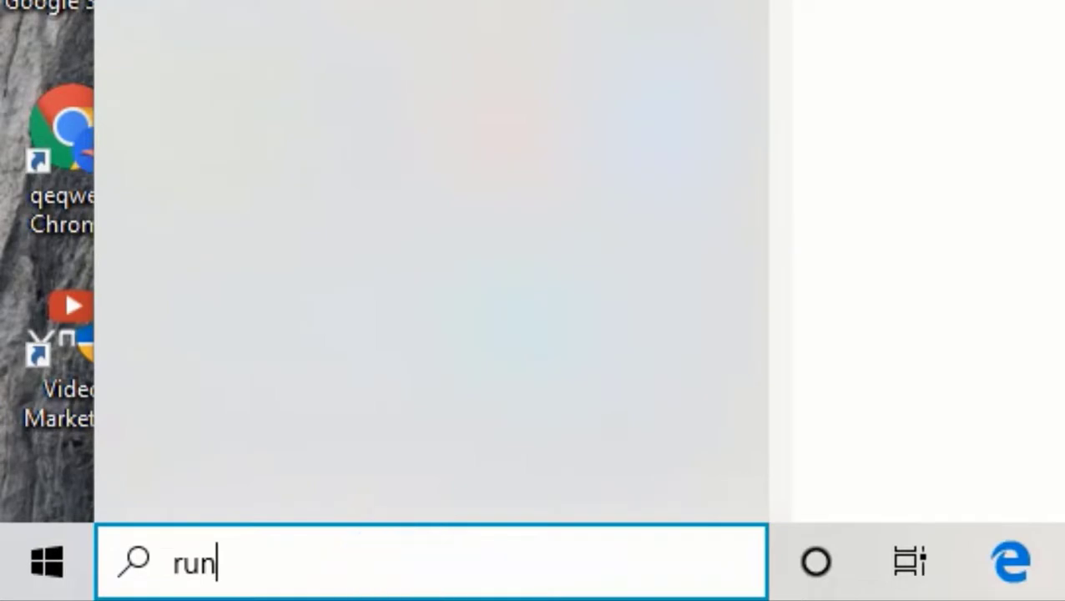
key("Return")
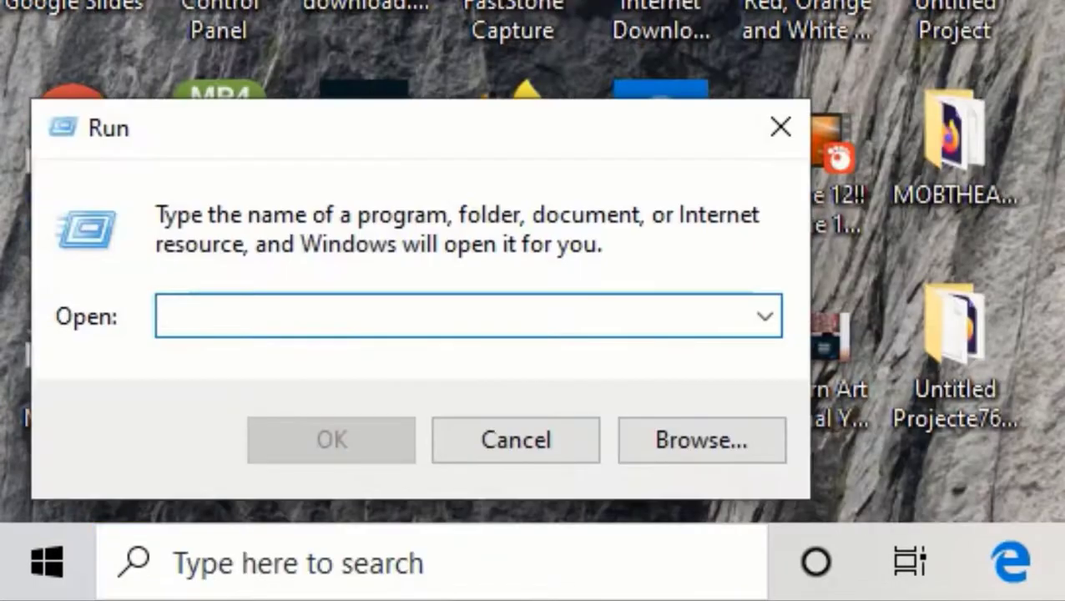
type("tree")
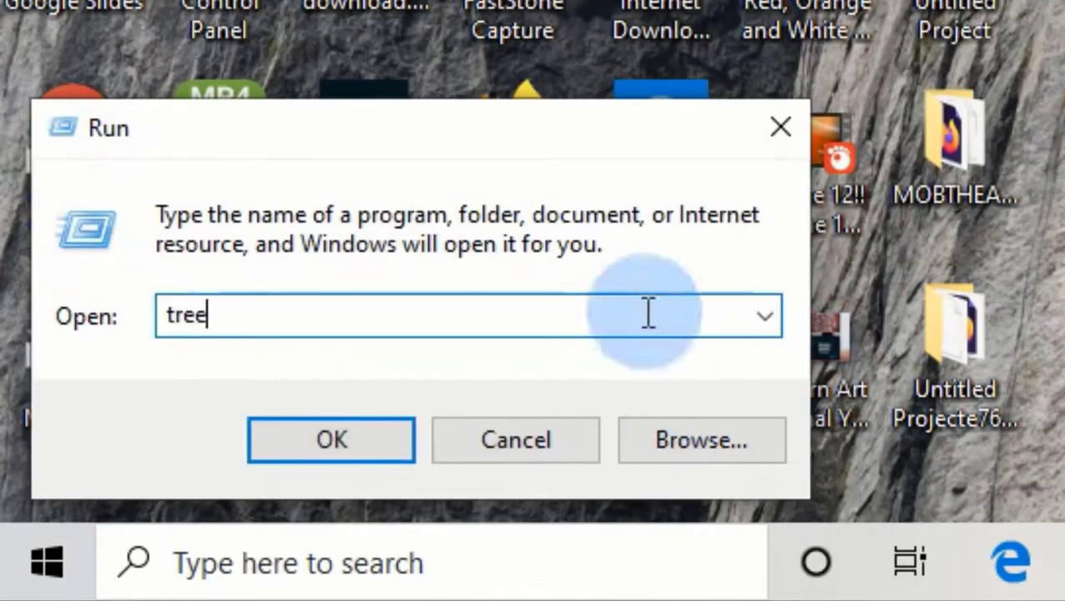
left_click(373, 454)
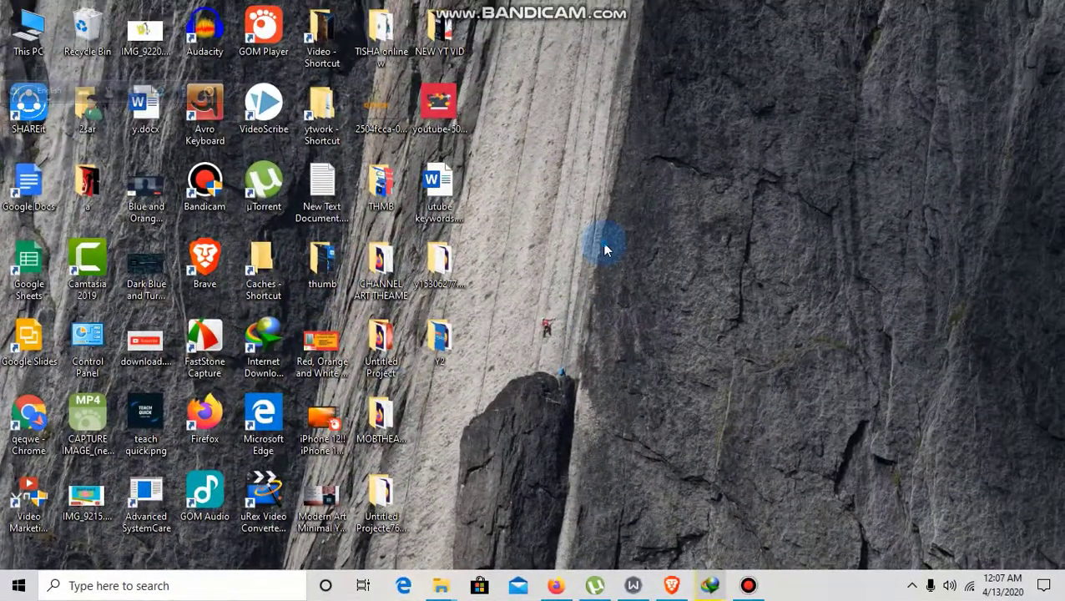
right_click(605, 251)
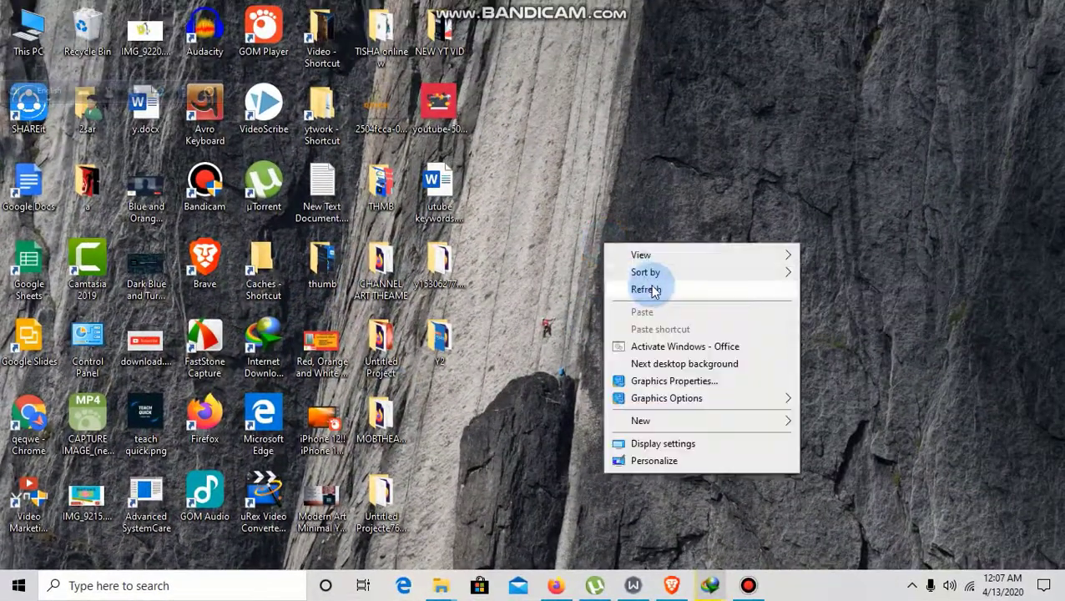
left_click(672, 277)
Execute the tree command a second time through the Run dialog, followed by another desktop refresh.
left_click(12, 589)
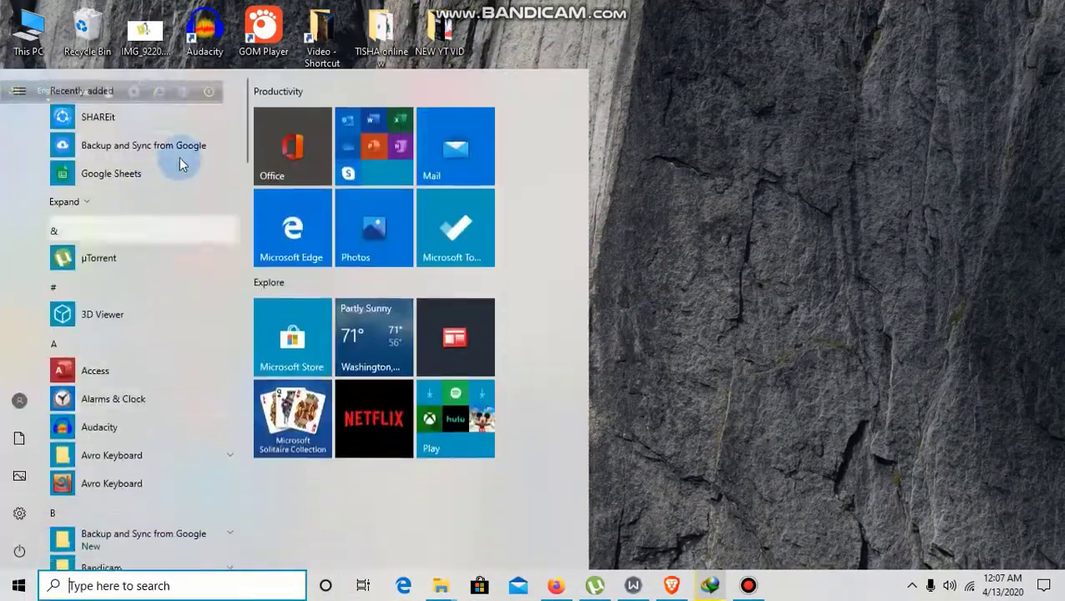
type("r")
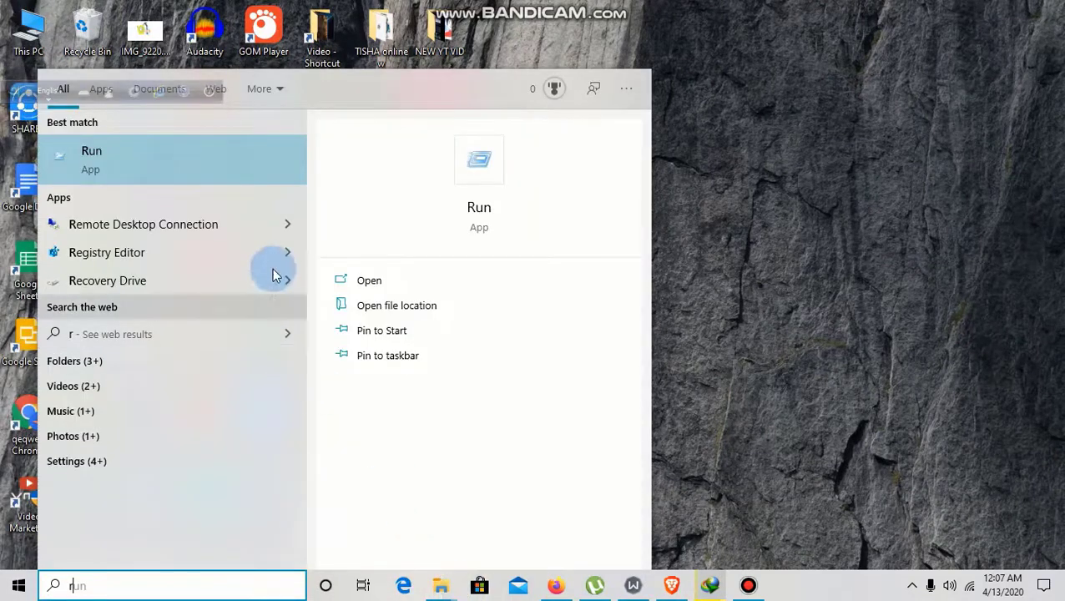
left_click(214, 164)
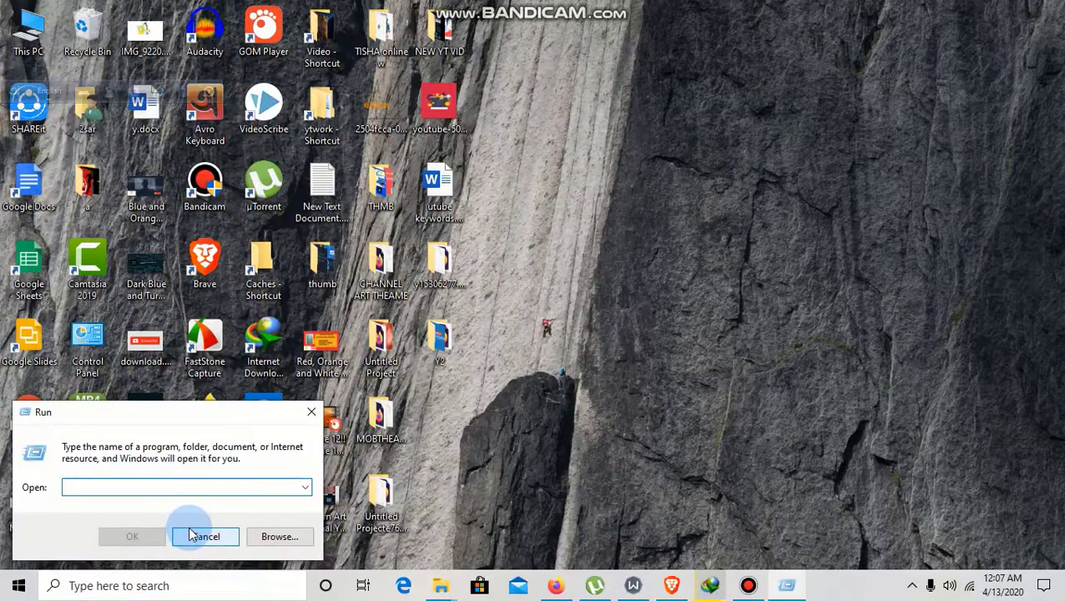
type("t")
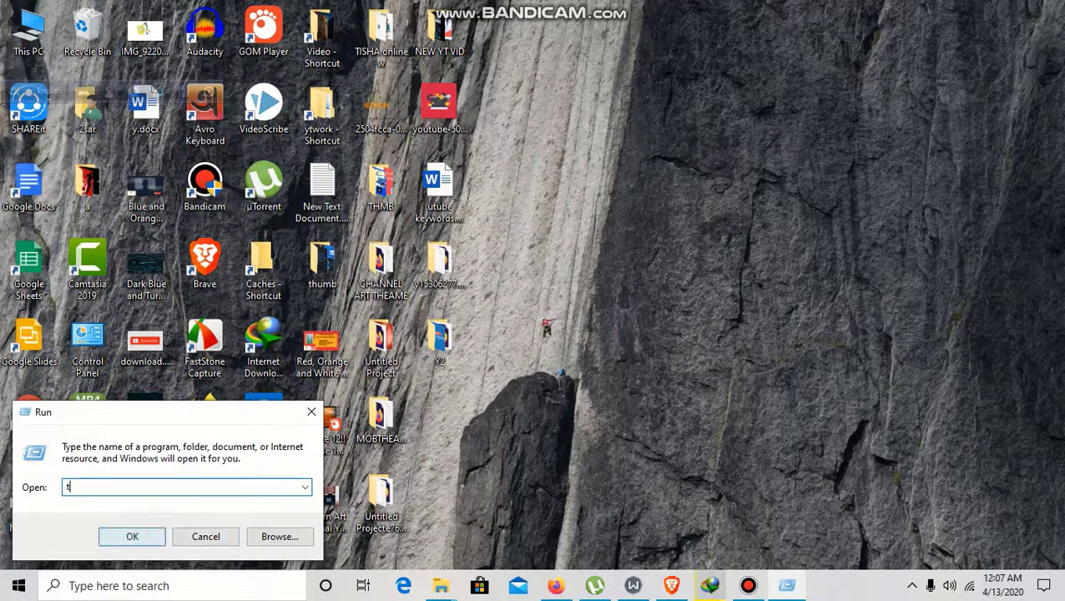
type("ree")
left_click(138, 537)
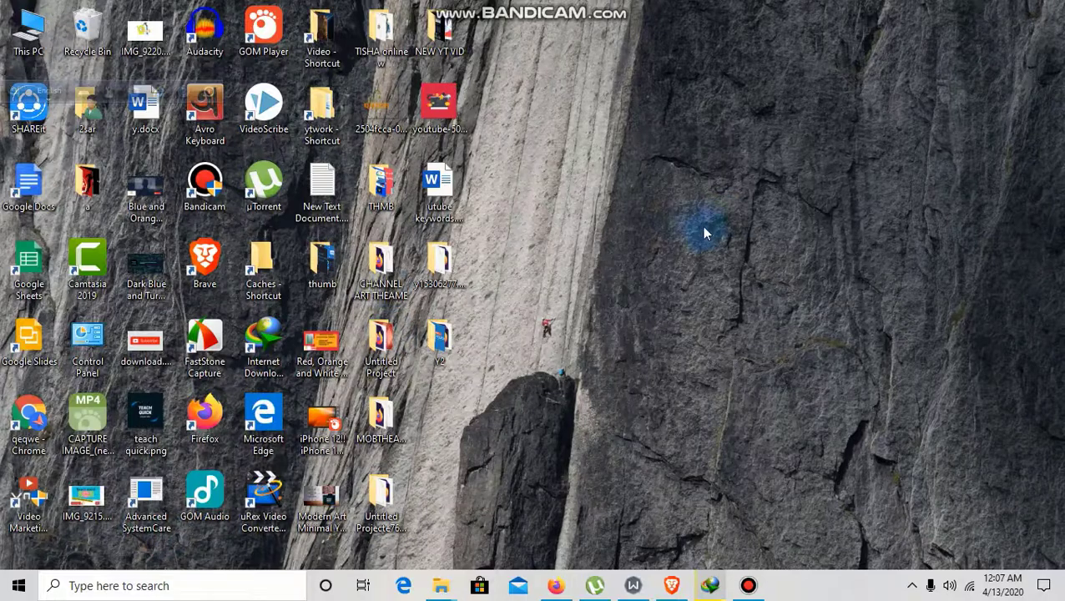
right_click(703, 234)
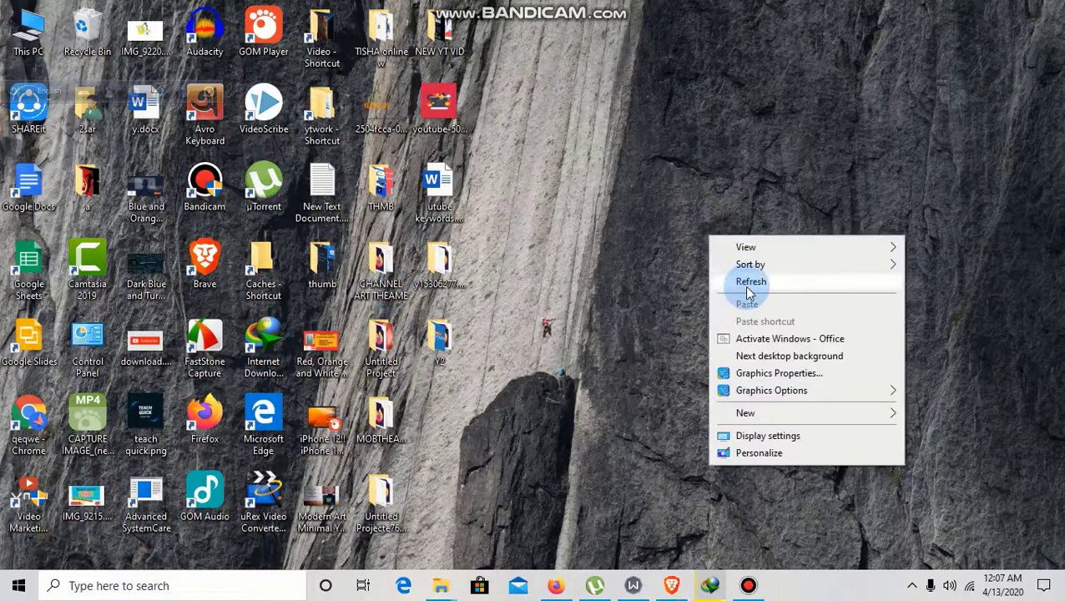
left_click(746, 284)
right_click(626, 288)
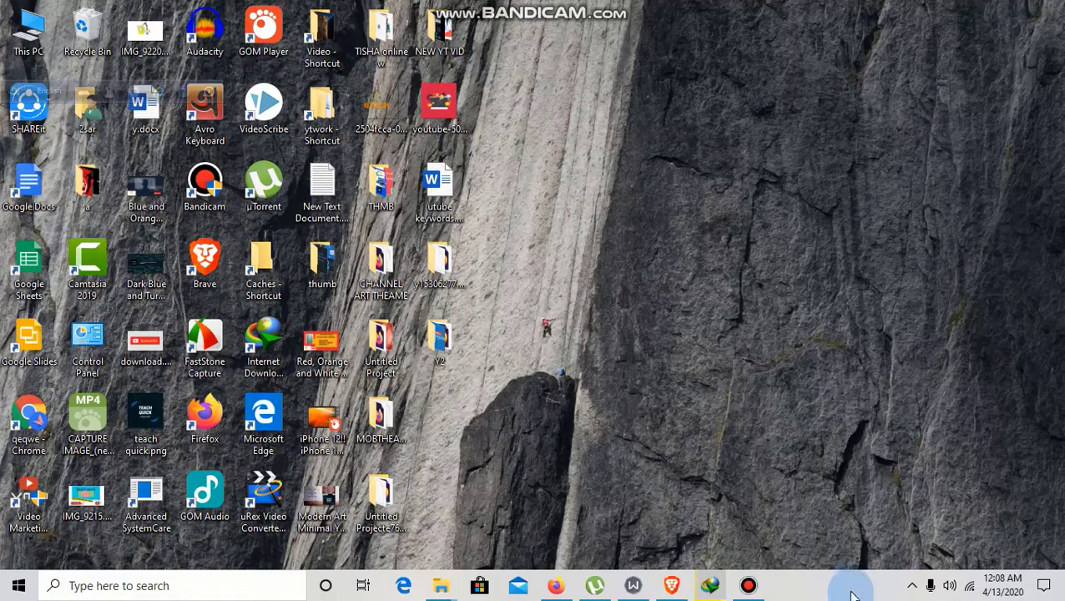
Open the startup programs list in Task Manager and disable the Windscribe client at startup.
right_click(853, 593)
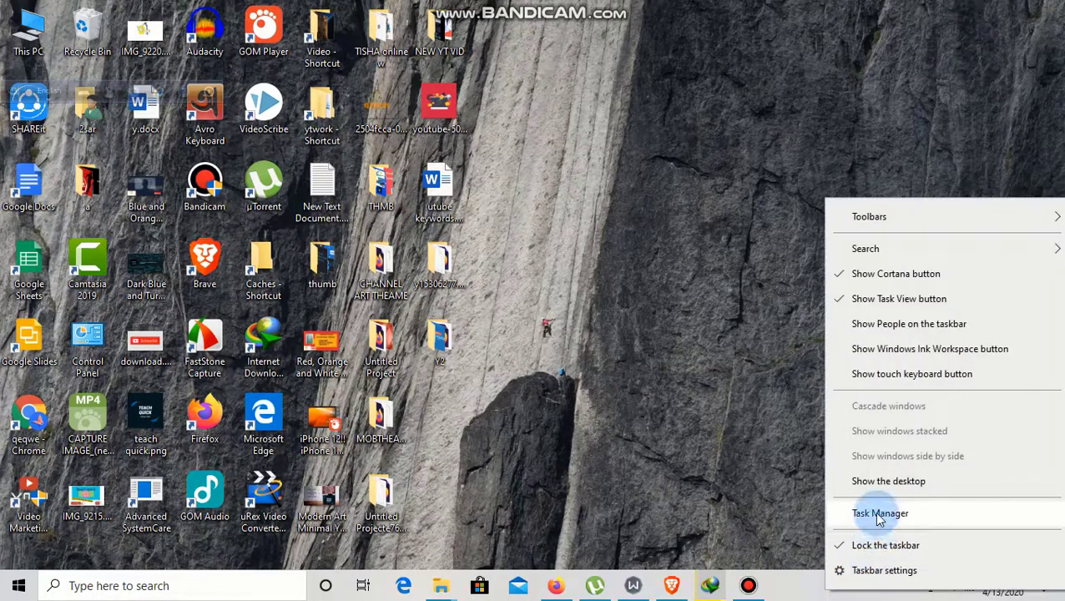
left_click(876, 514)
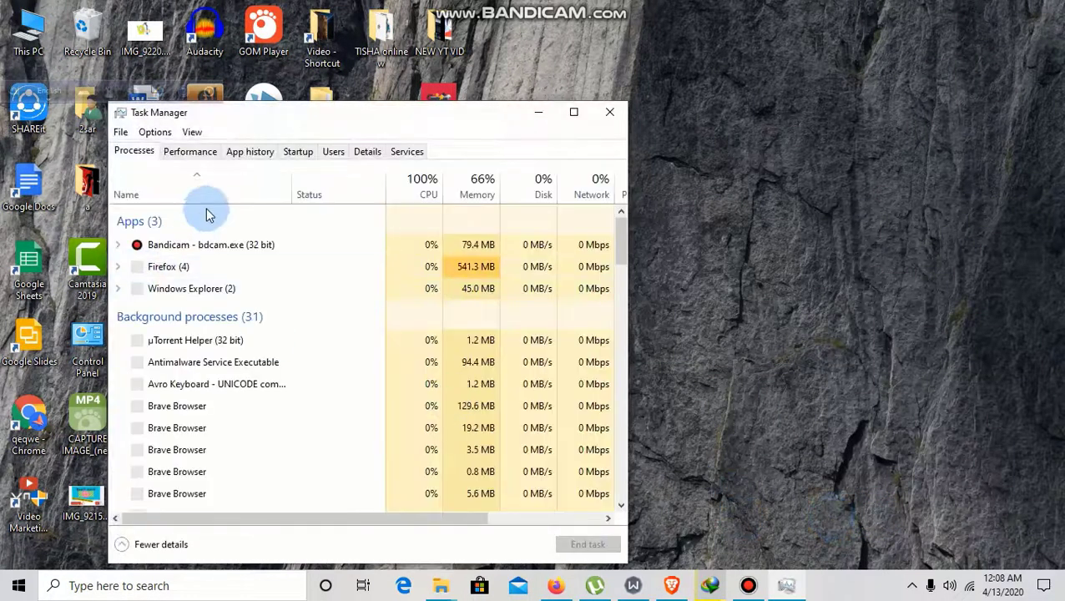
left_click(300, 155)
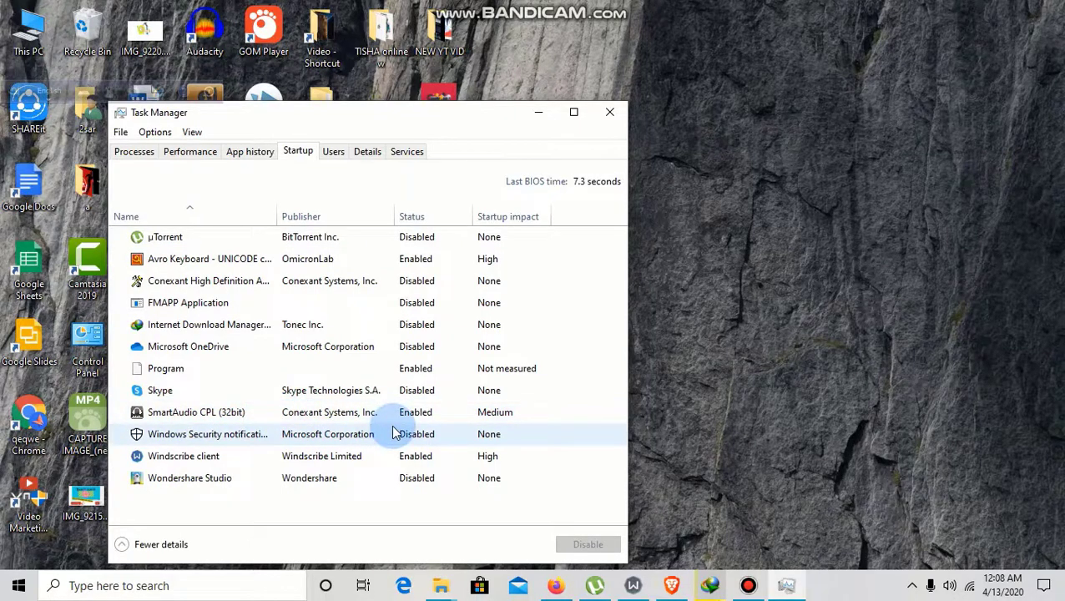
right_click(260, 466)
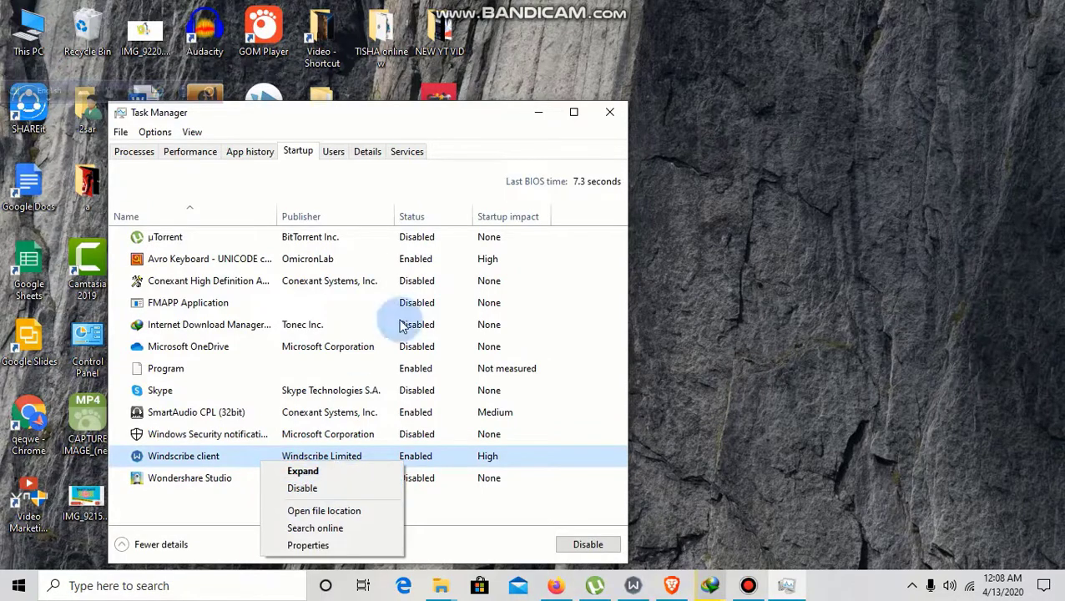
left_click_drag(492, 118, 634, 70)
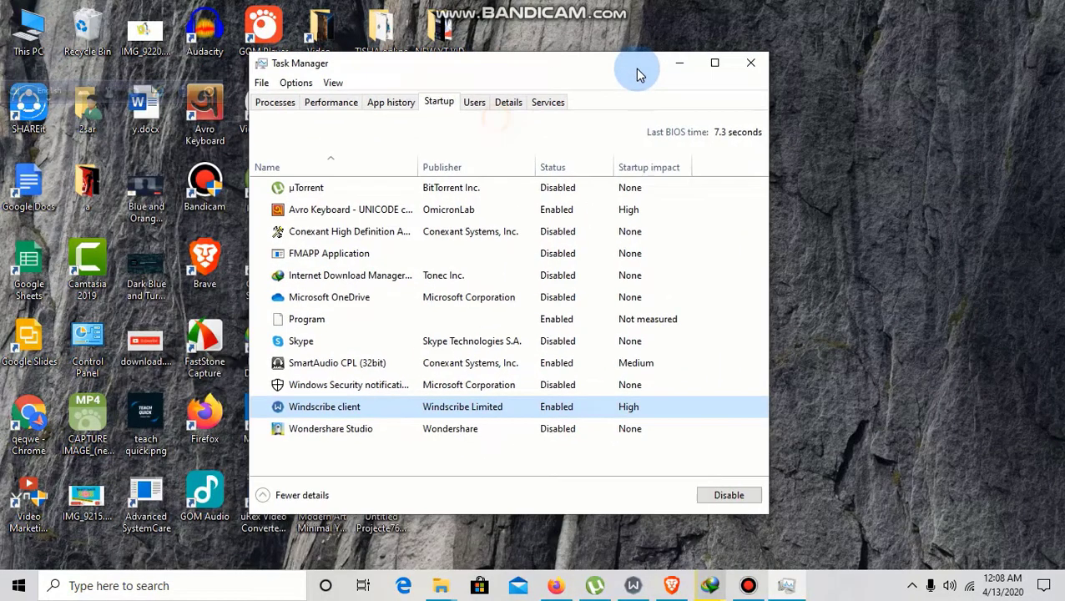
right_click(384, 414)
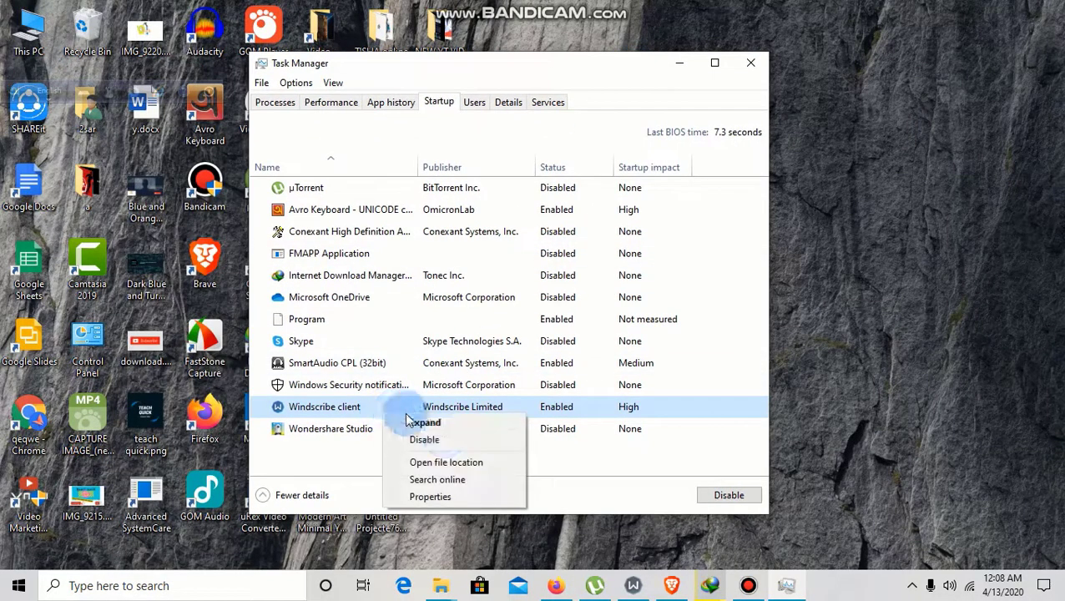
left_click(477, 442)
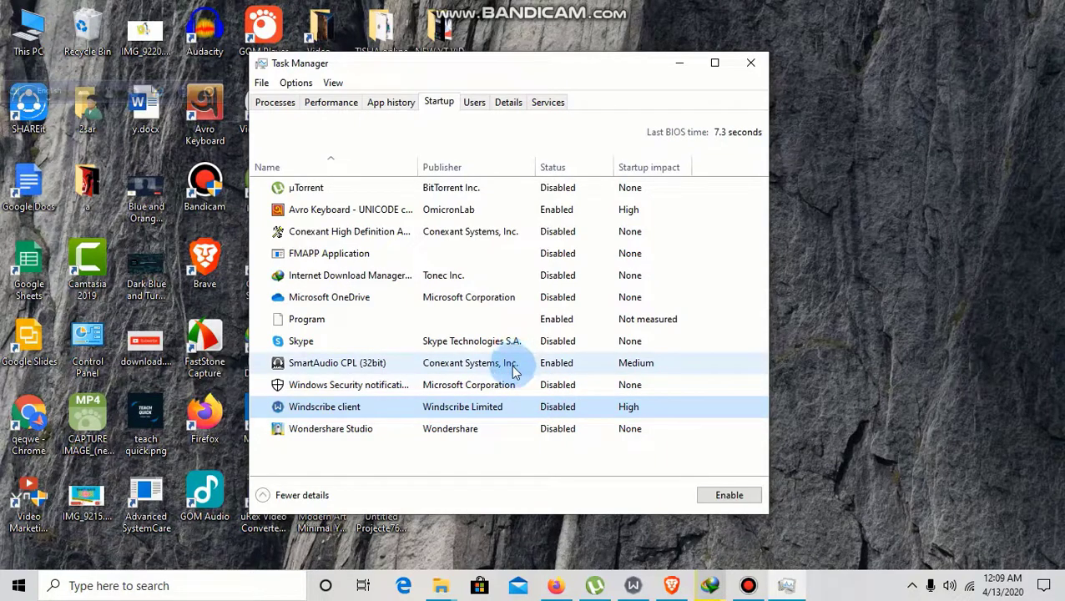
Enable and disable the Windscribe client's startup entry twice, leaving it disabled.
left_click(752, 497)
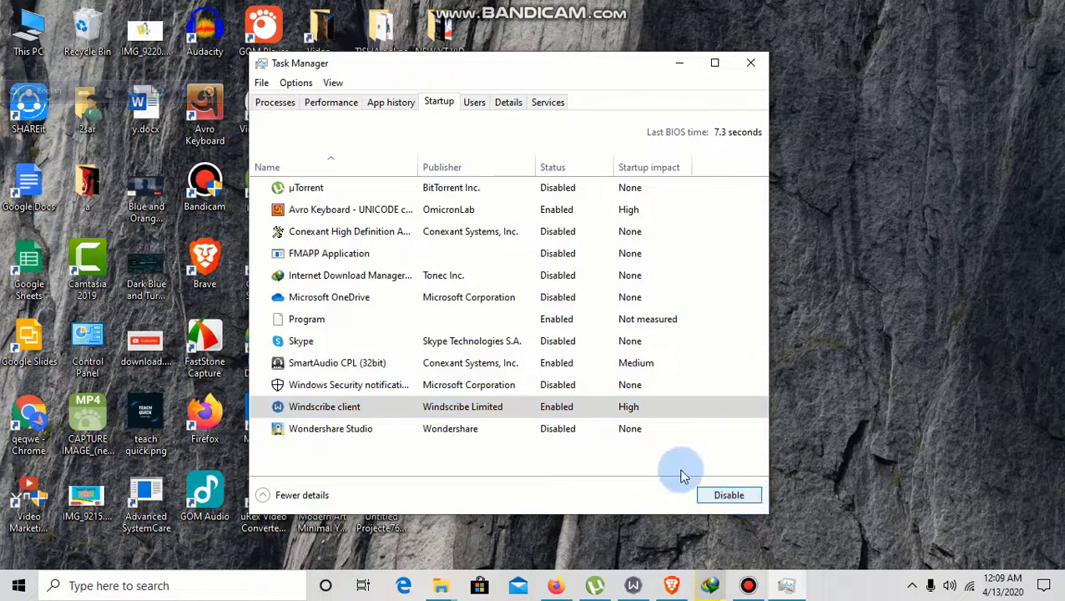
left_click(728, 496)
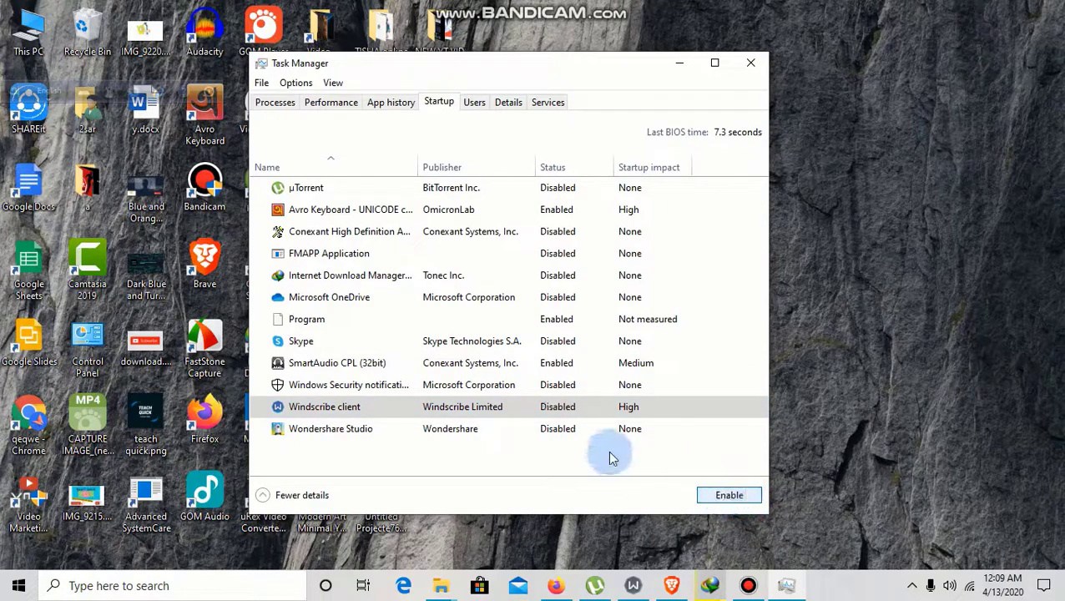
left_click(737, 496)
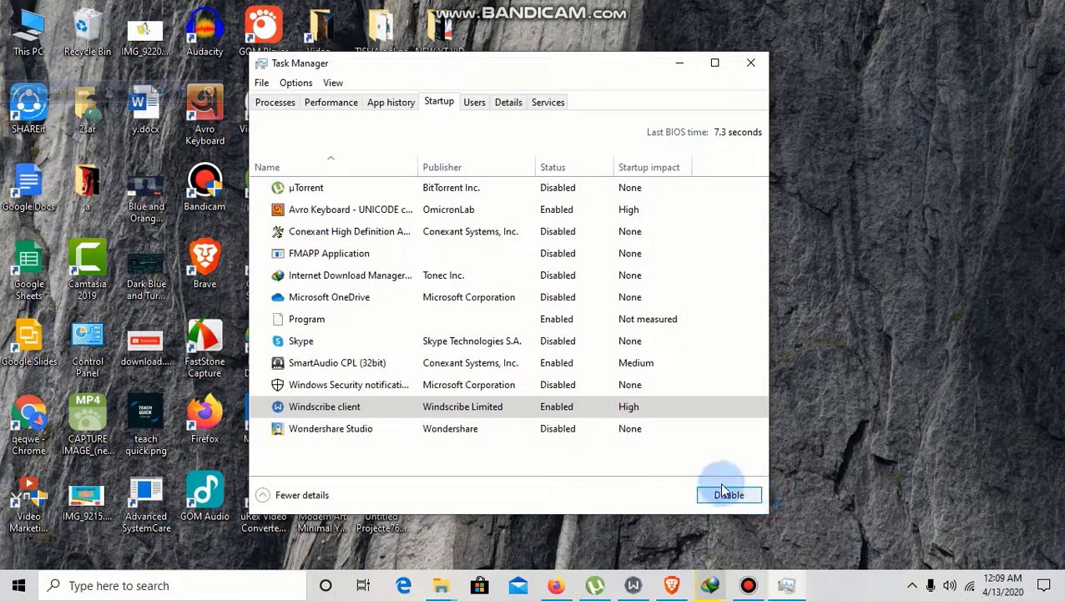
left_click(727, 498)
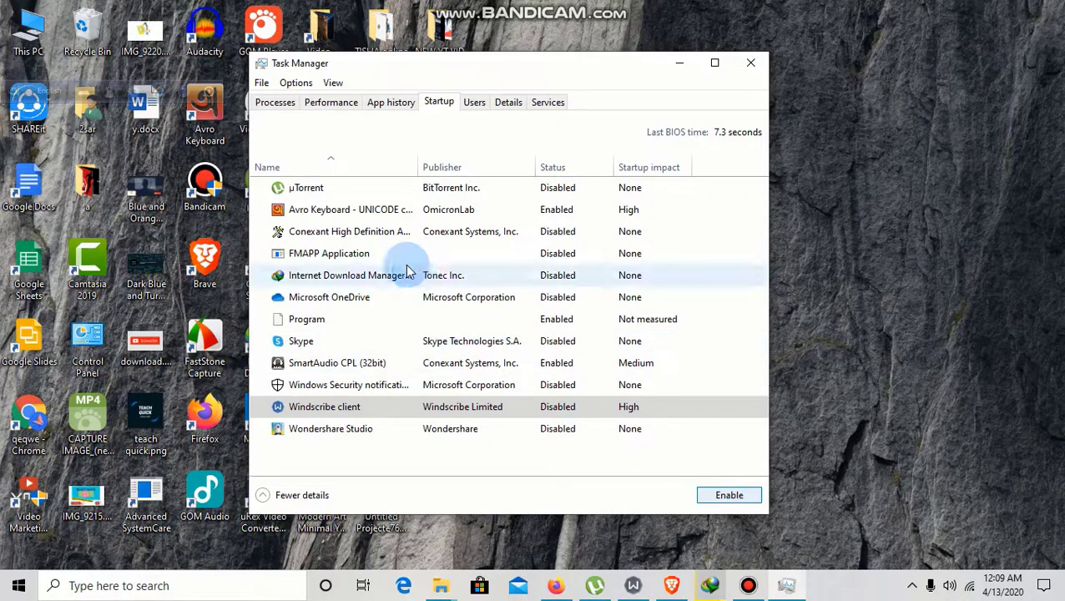
Close Task Manager and refresh the desktop.
left_click(751, 65)
right_click(678, 143)
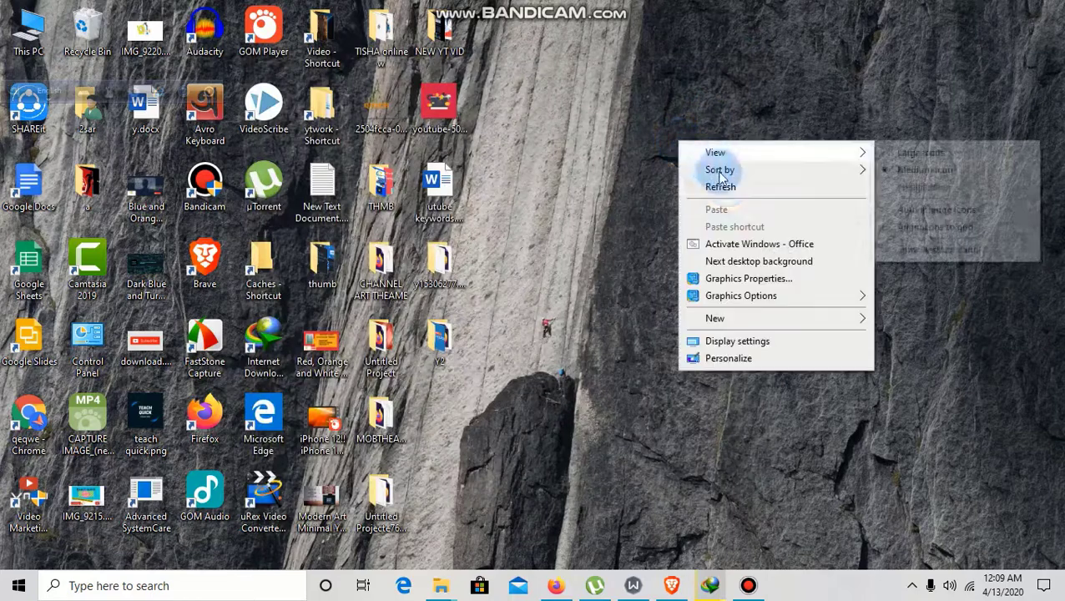
left_click(727, 187)
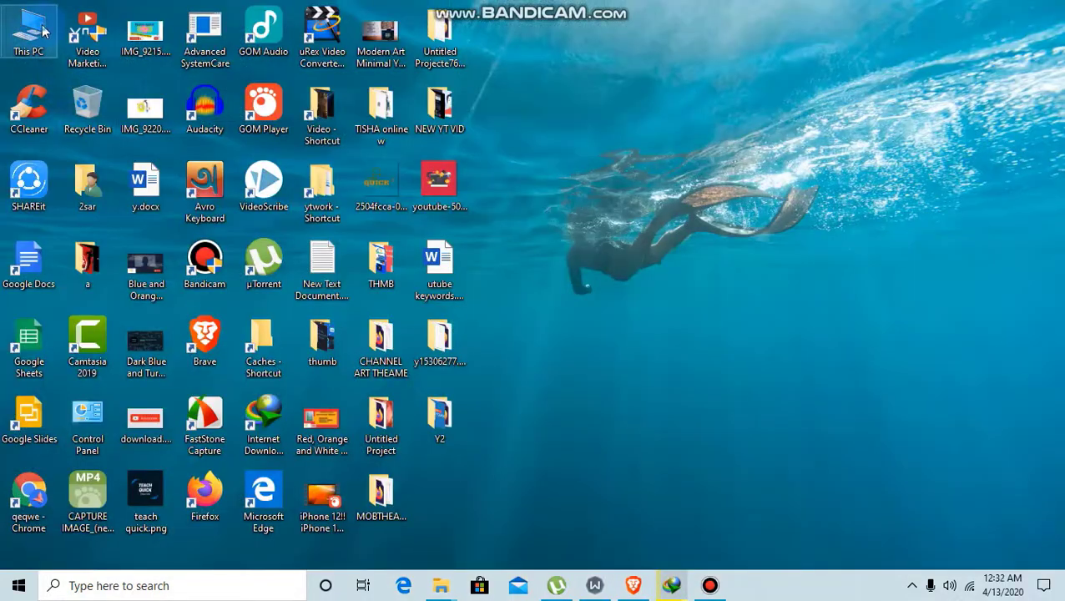
Open the Performance Options from the advanced system settings in This PC's properties.
right_click(43, 31)
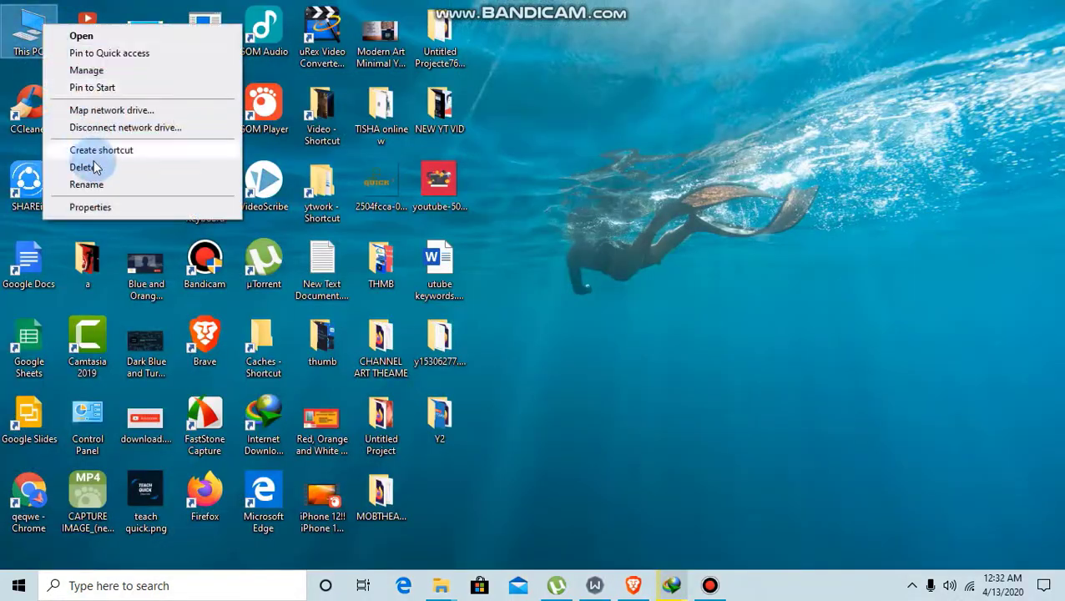
left_click(92, 206)
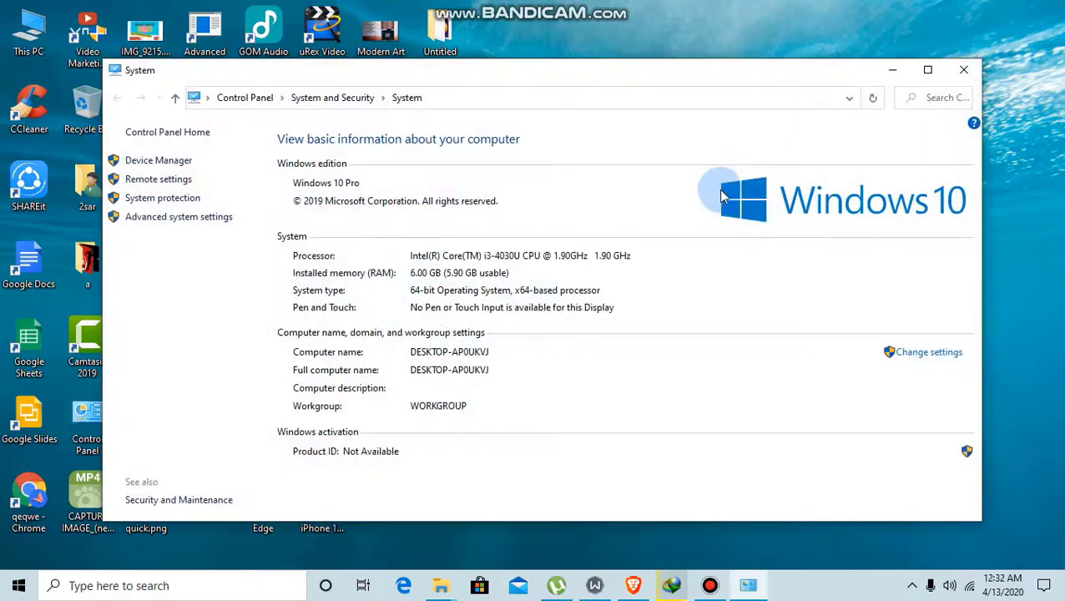
left_click(204, 219)
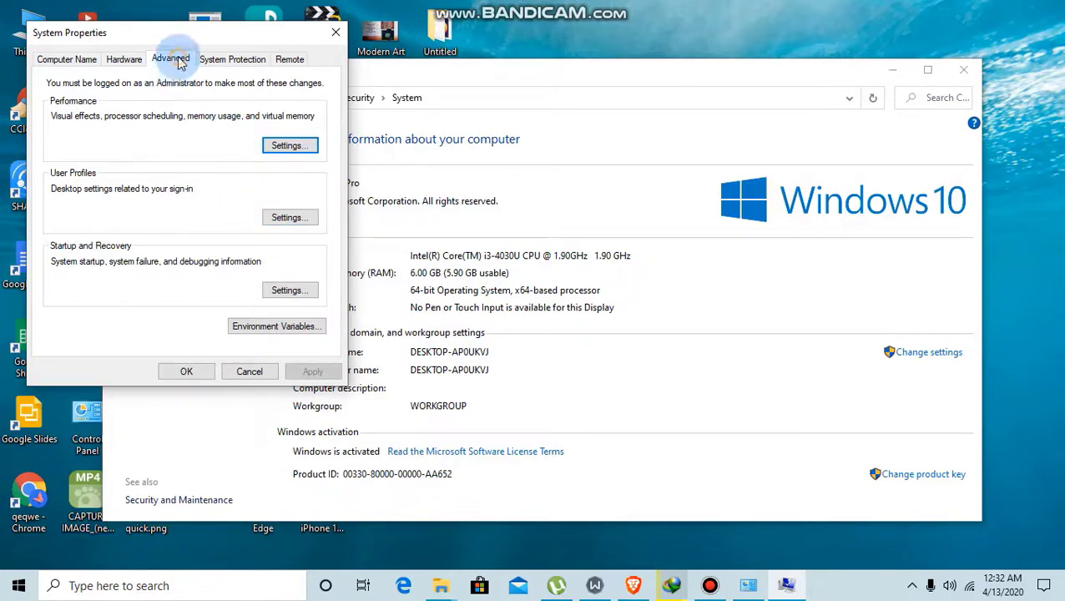
left_click(296, 148)
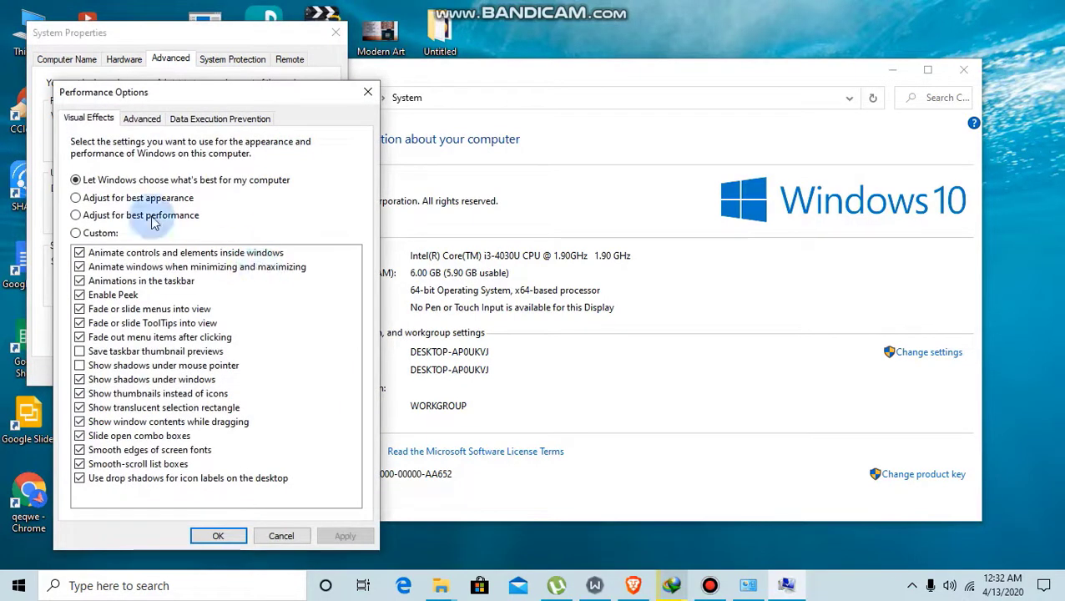
Disable all visual effects except shadows under mouse pointer and smooth edges of screen fonts, and apply the custom selection.
left_click(80, 252)
left_click(79, 266)
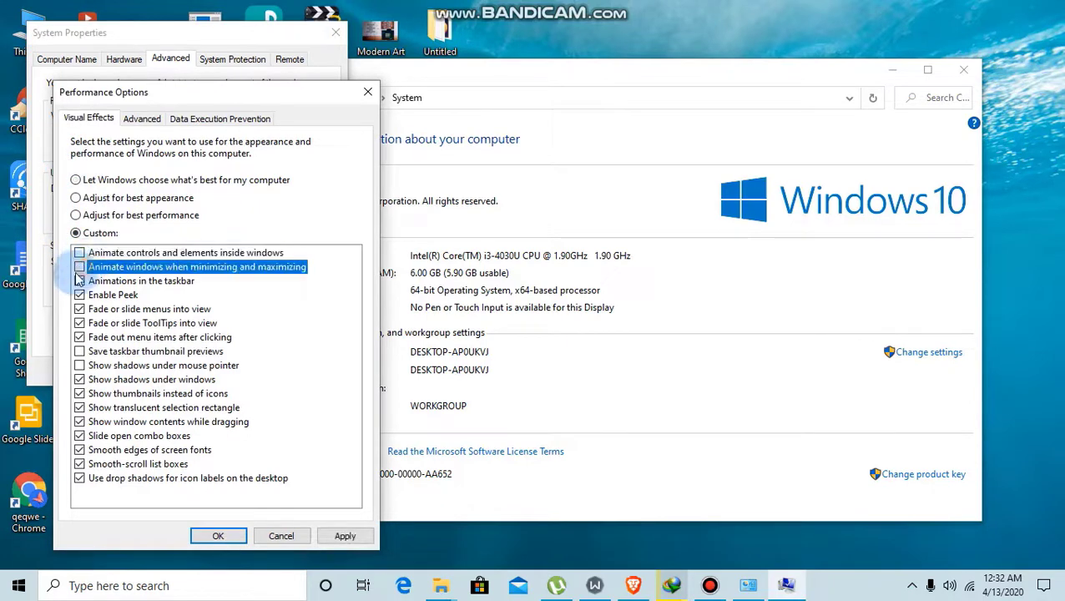
left_click(79, 280)
left_click(79, 294)
left_click(80, 309)
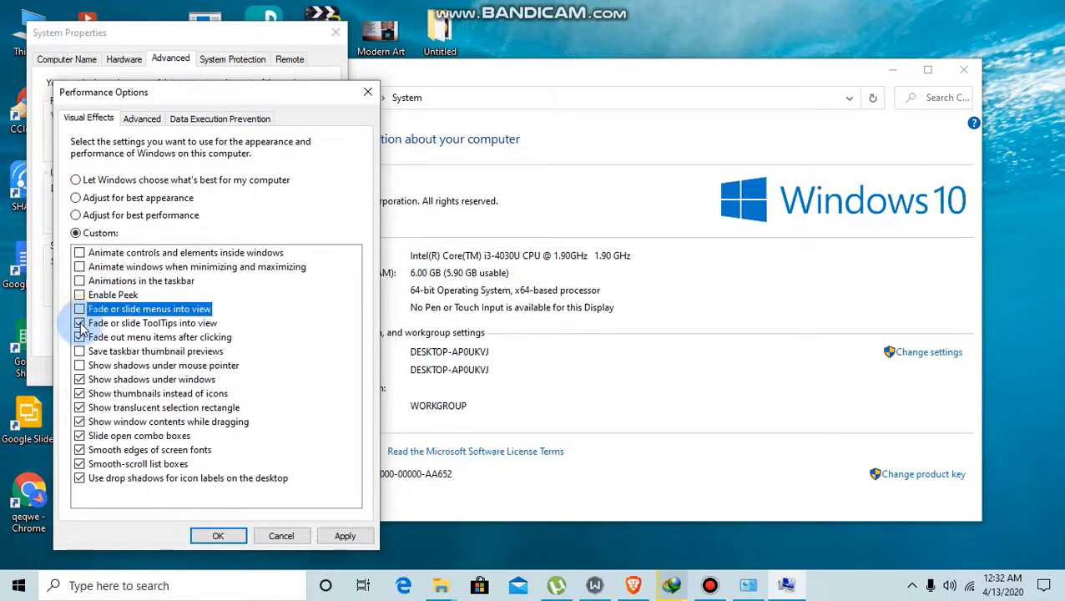
left_click(79, 323)
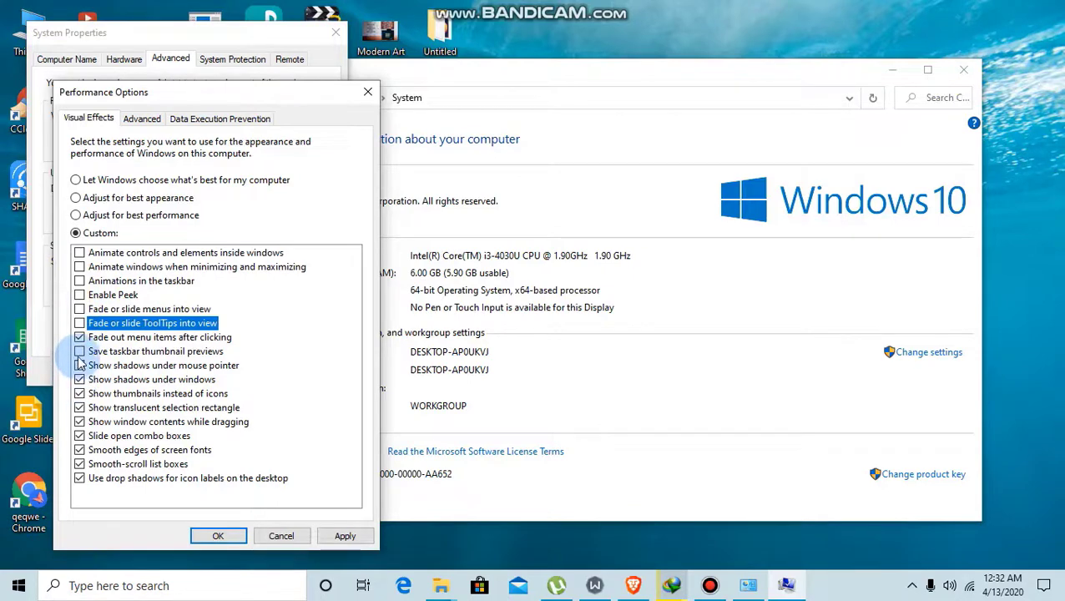
left_click(80, 337)
left_click(79, 379)
left_click(80, 393)
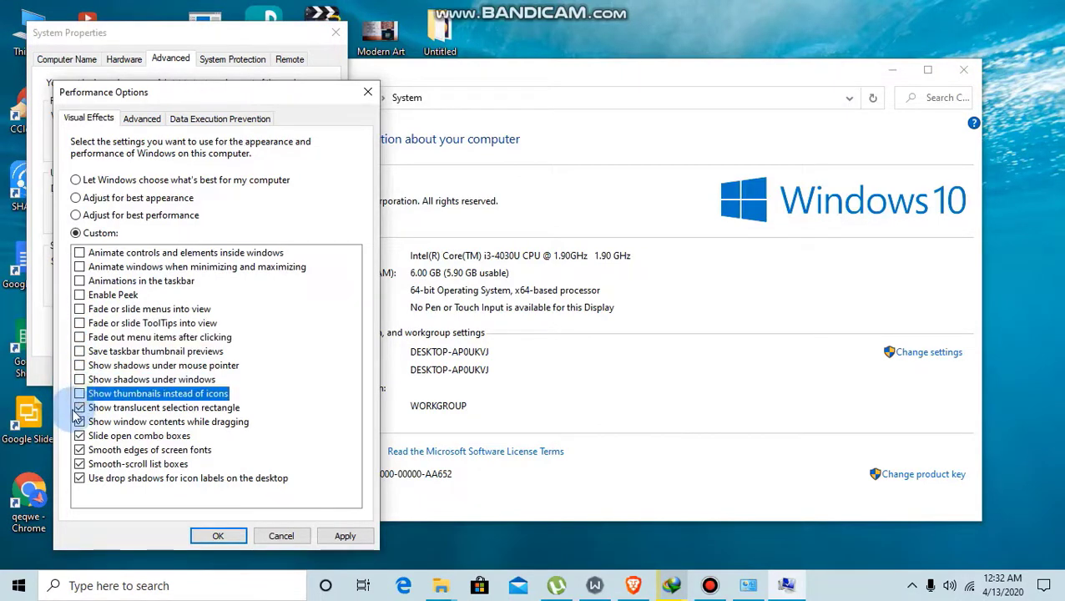
left_click(80, 421)
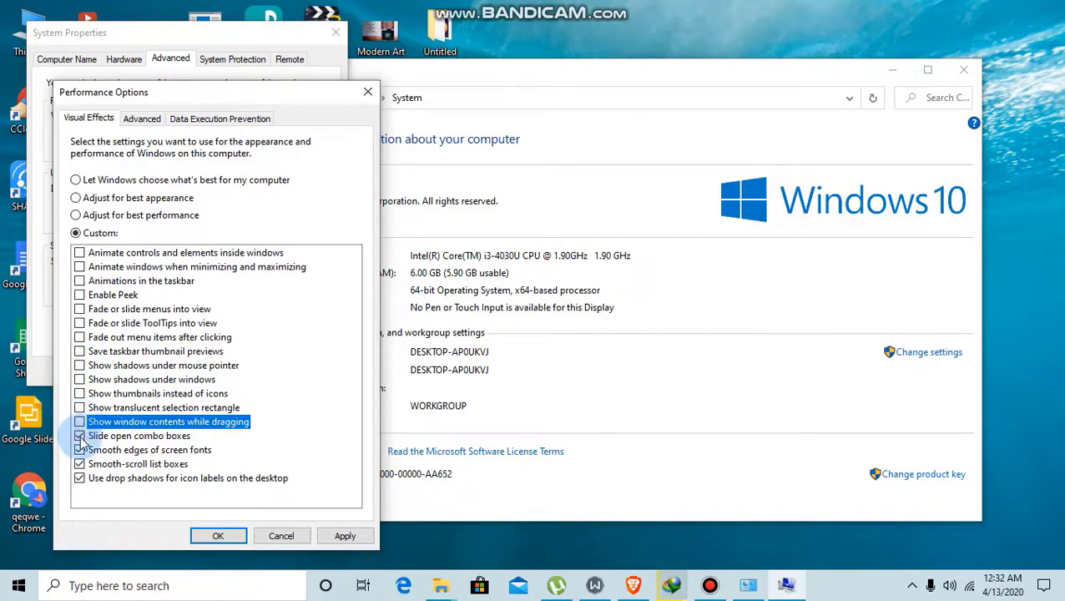
left_click(79, 435)
left_click(79, 450)
left_click(80, 464)
left_click(79, 479)
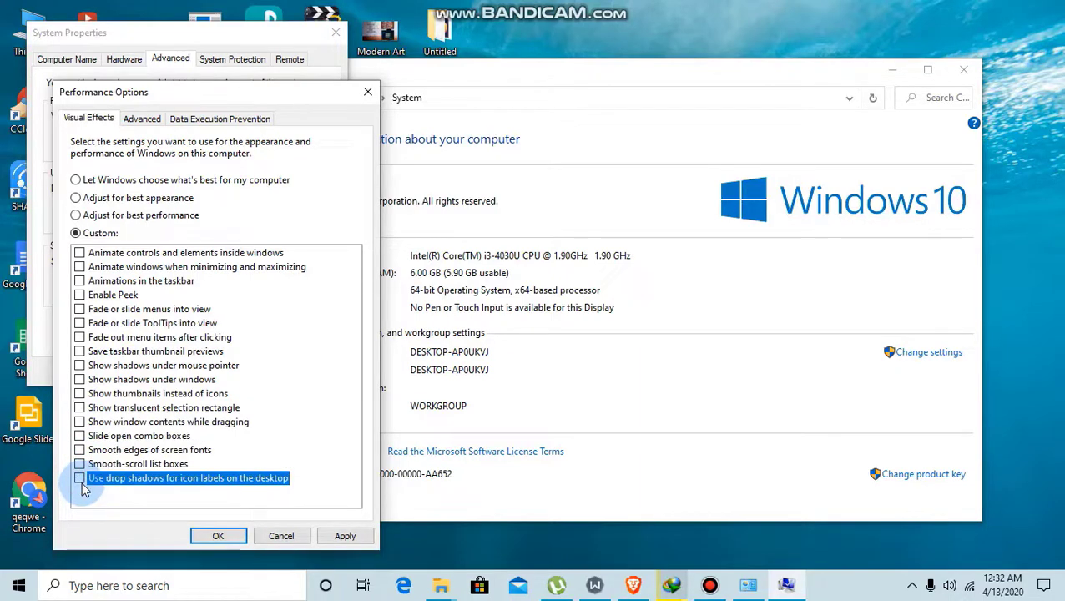
left_click(80, 366)
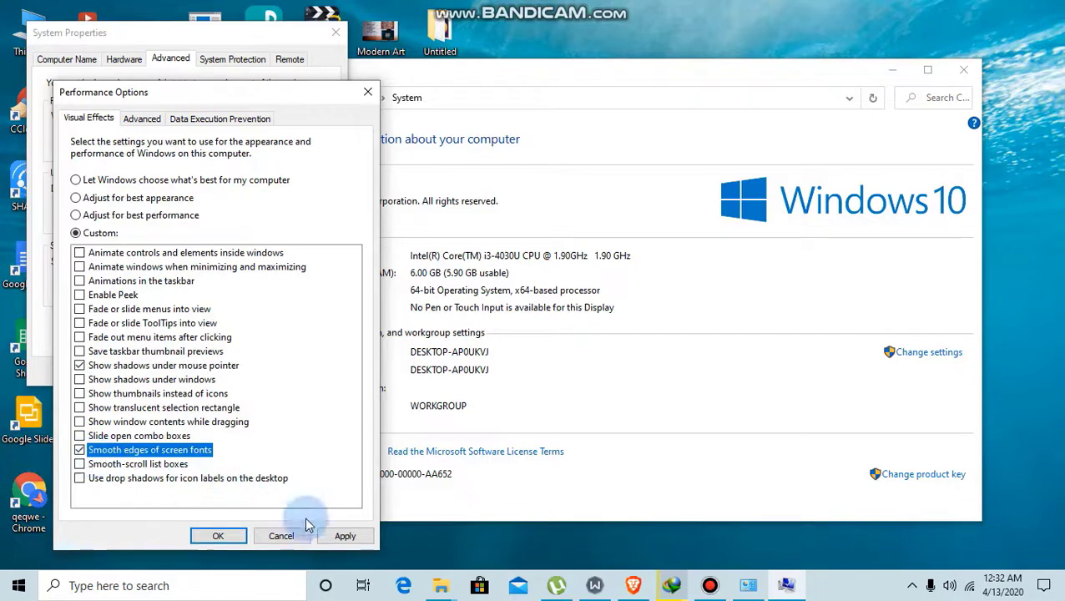
left_click(344, 538)
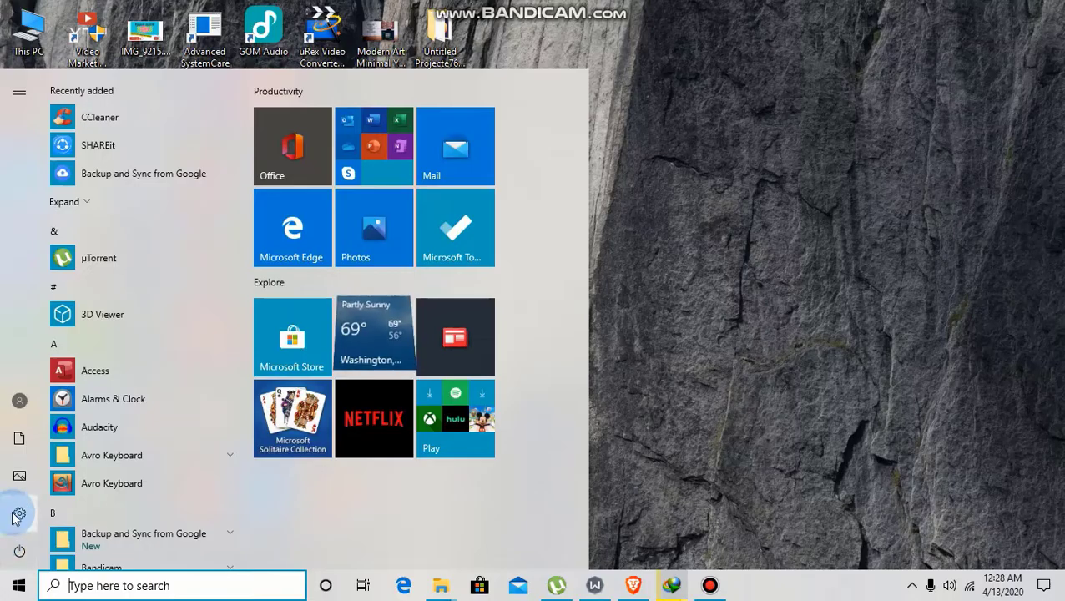
Open the Gaming section of Windows Settings, look through the Game bar options and make sure Game Mode is off.
left_click(19, 516)
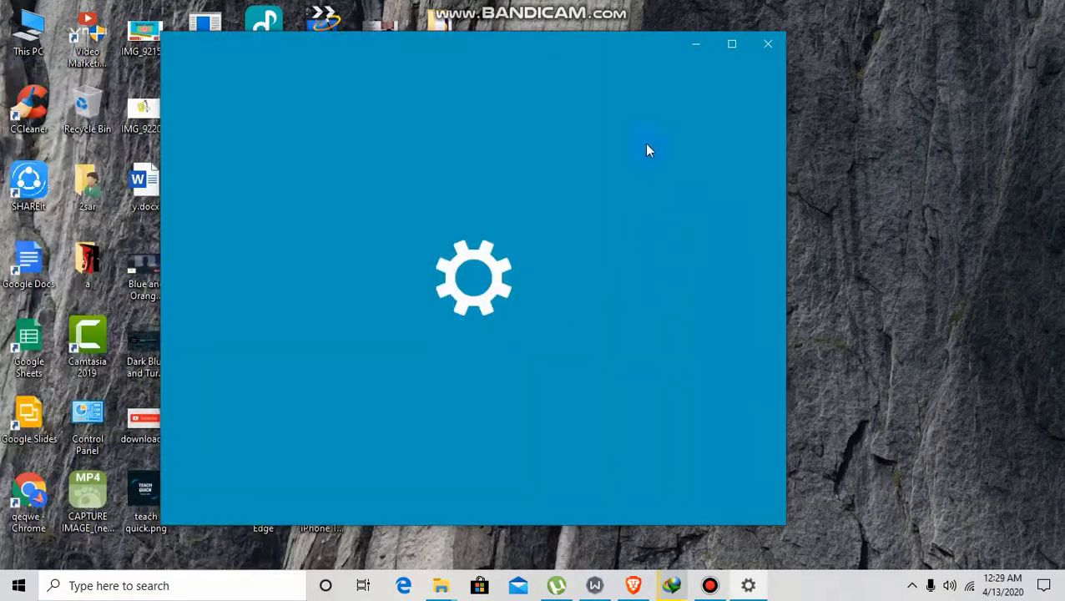
scroll(423, 347, "down", 3)
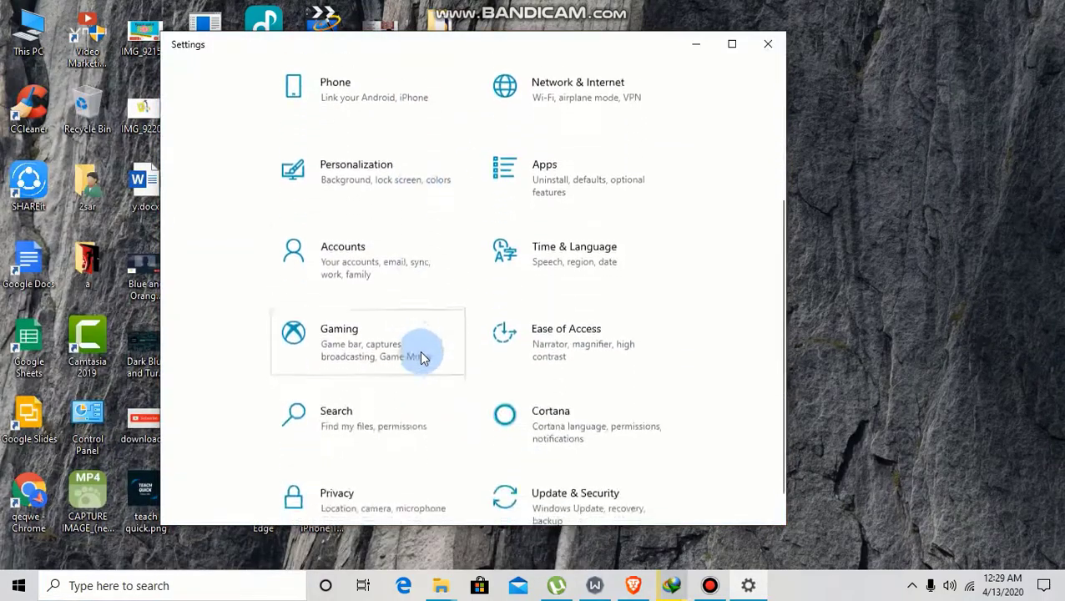
scroll(421, 359, "down", 1)
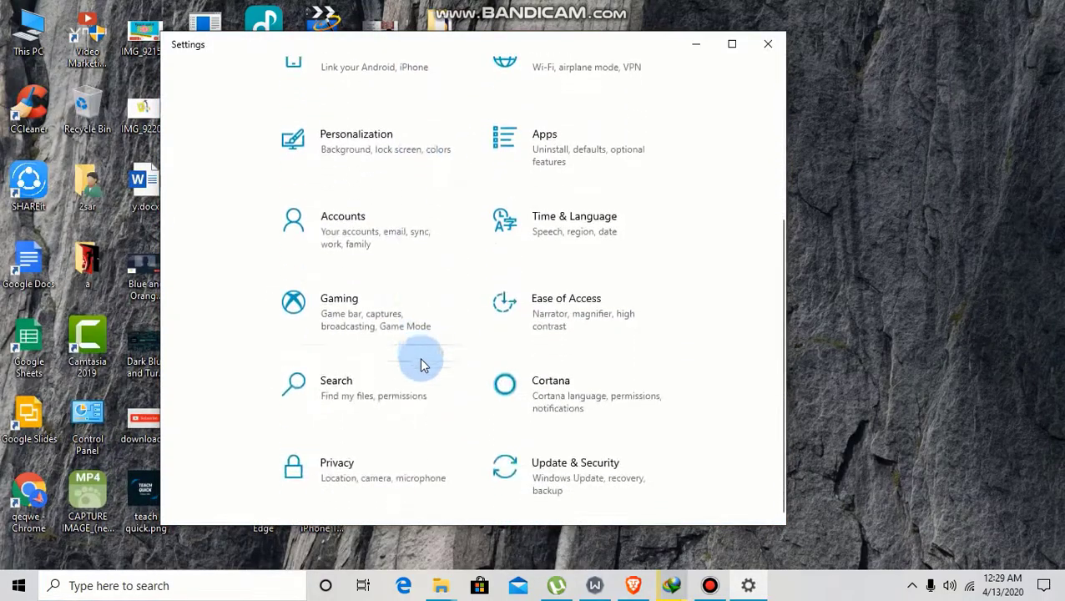
left_click(354, 307)
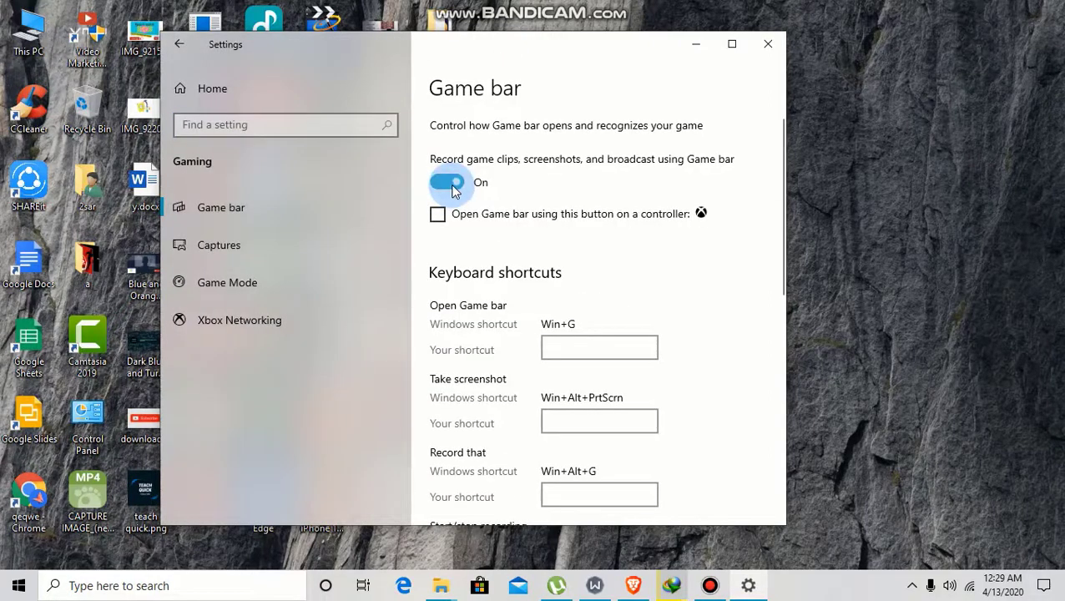
scroll(542, 333, "down", 10)
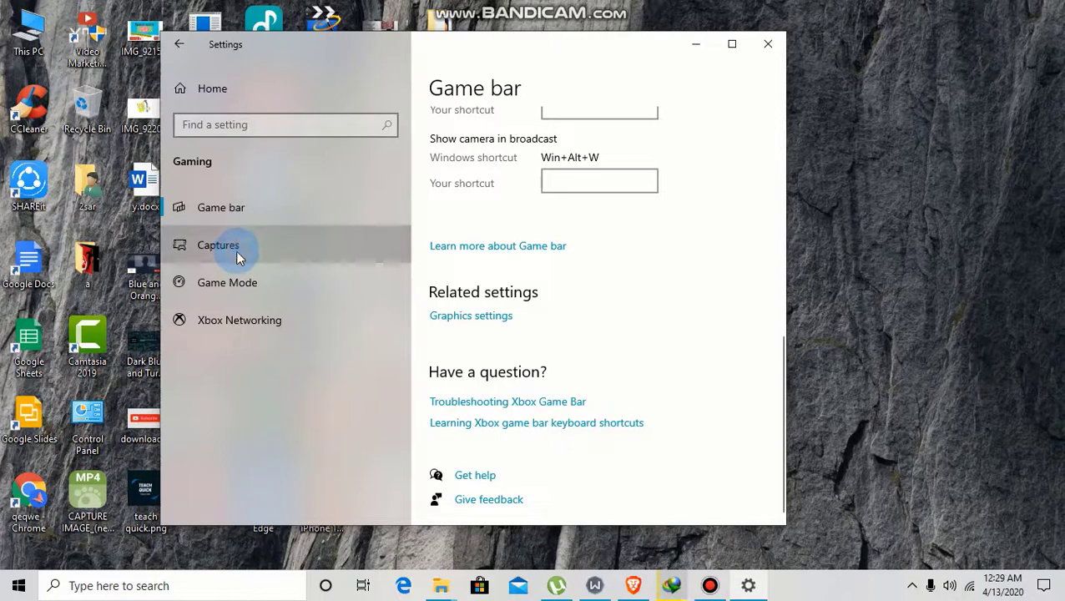
left_click(247, 282)
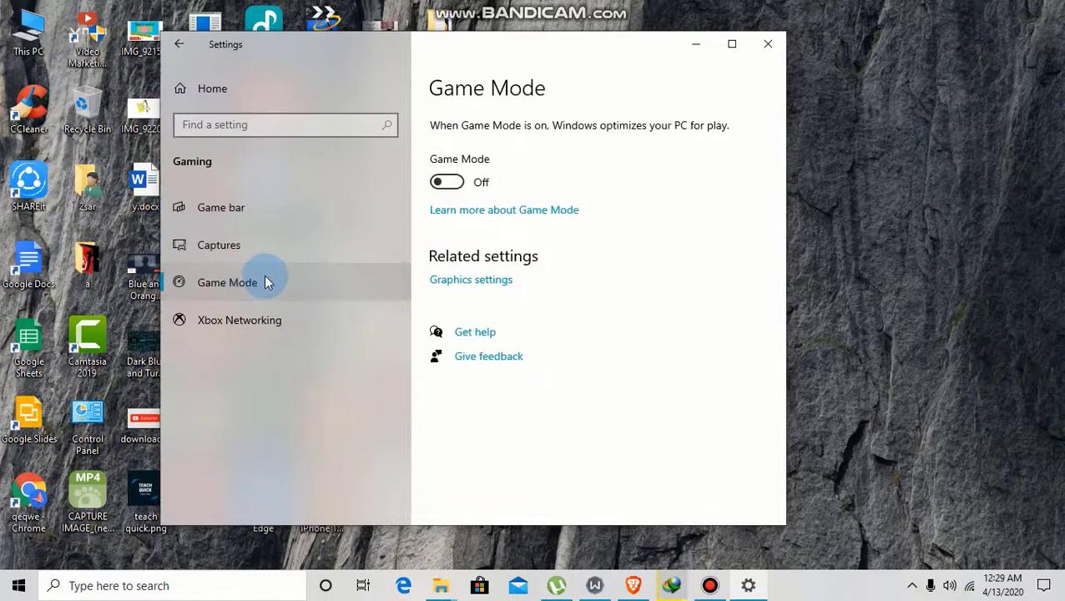
left_click(445, 183)
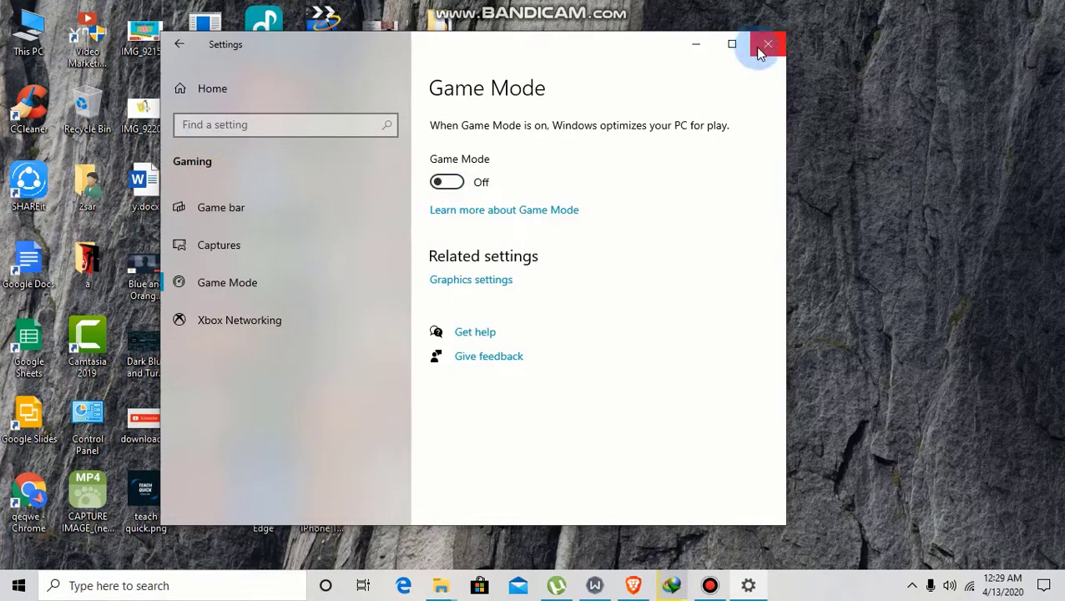
Return to the Windows Settings overview and open the Talk to Cortana settings.
left_click(178, 44)
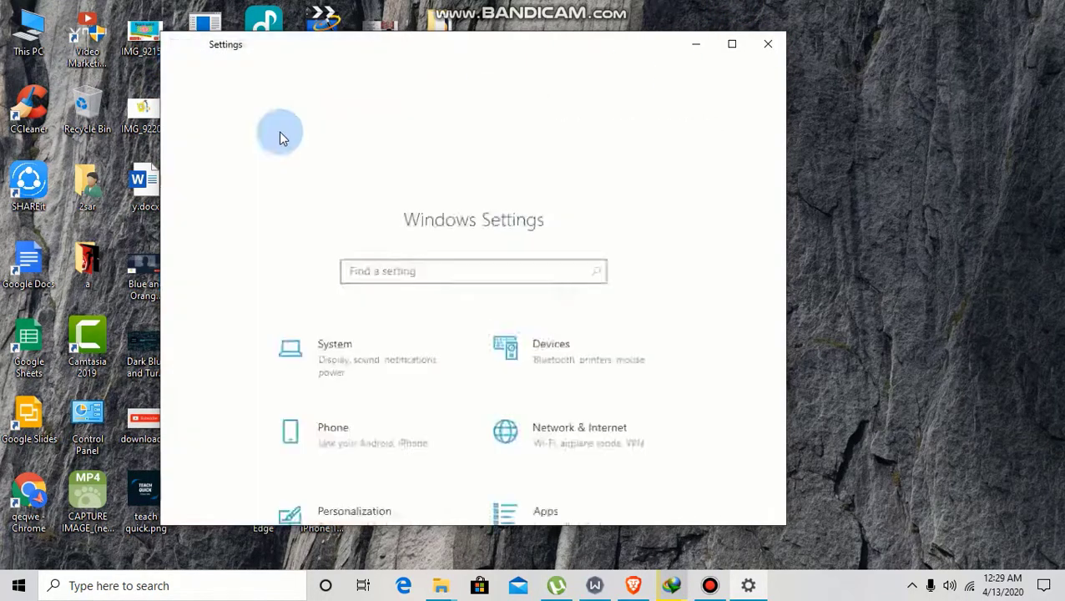
scroll(409, 301, "down", 3)
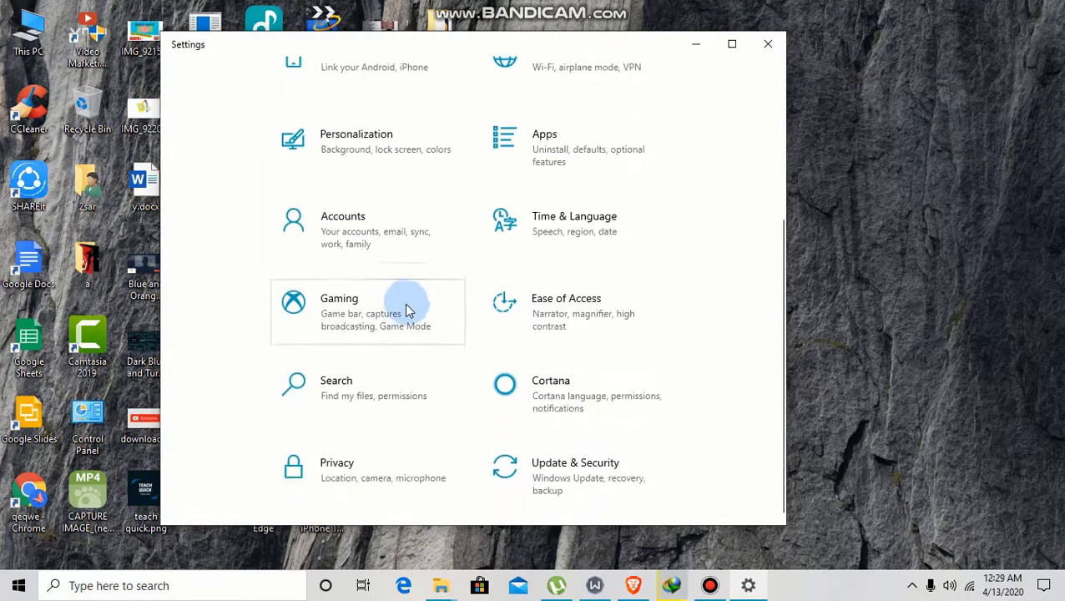
left_click(509, 394)
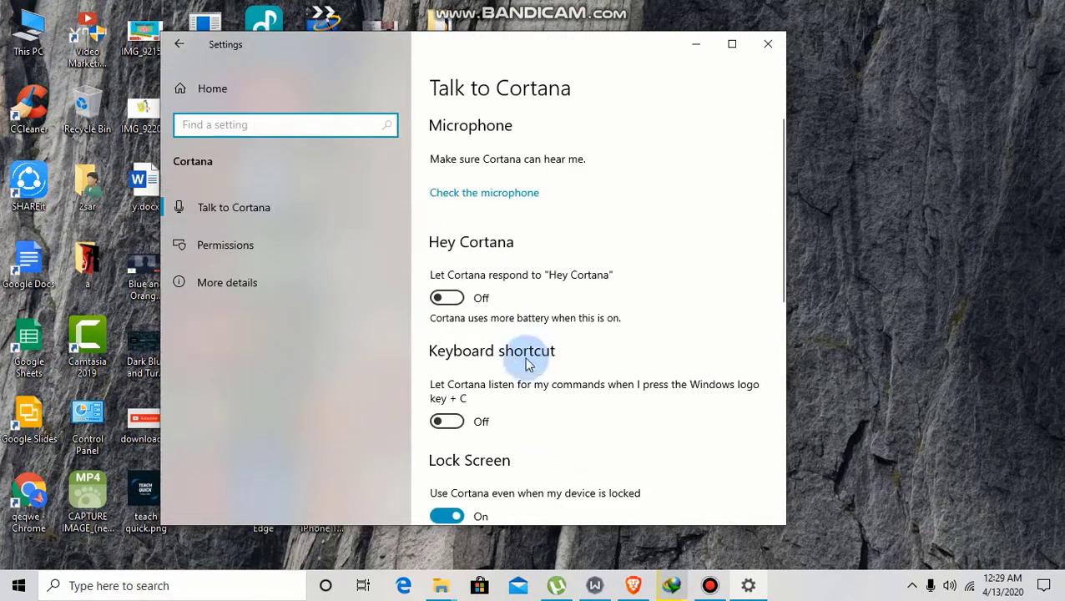
Try to switch the "Hey Cortana" response setting, declining the online speech recognition permission.
left_click(446, 298)
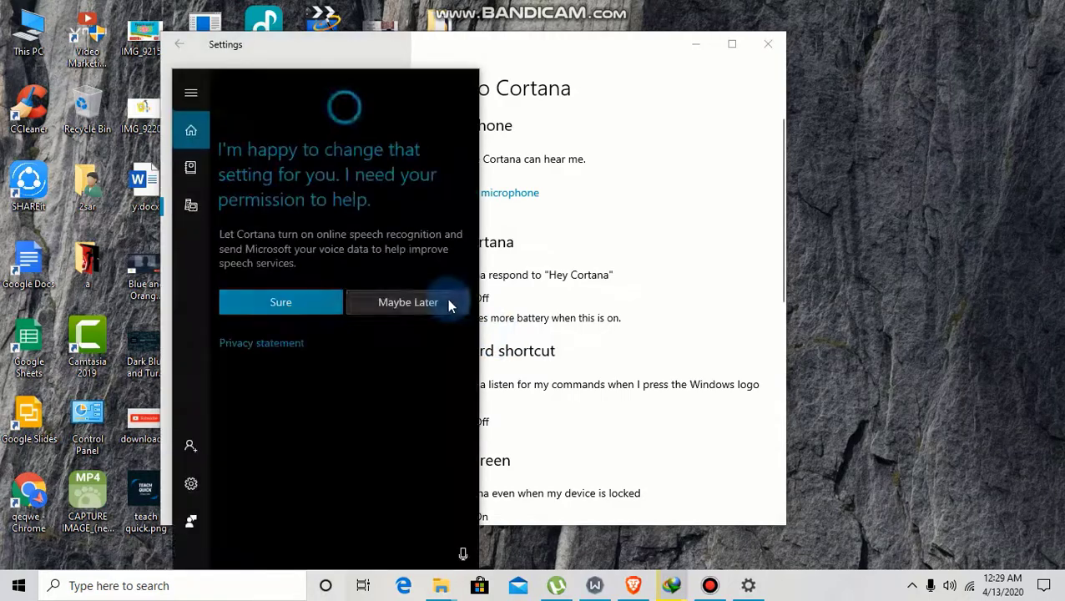
left_click(428, 307)
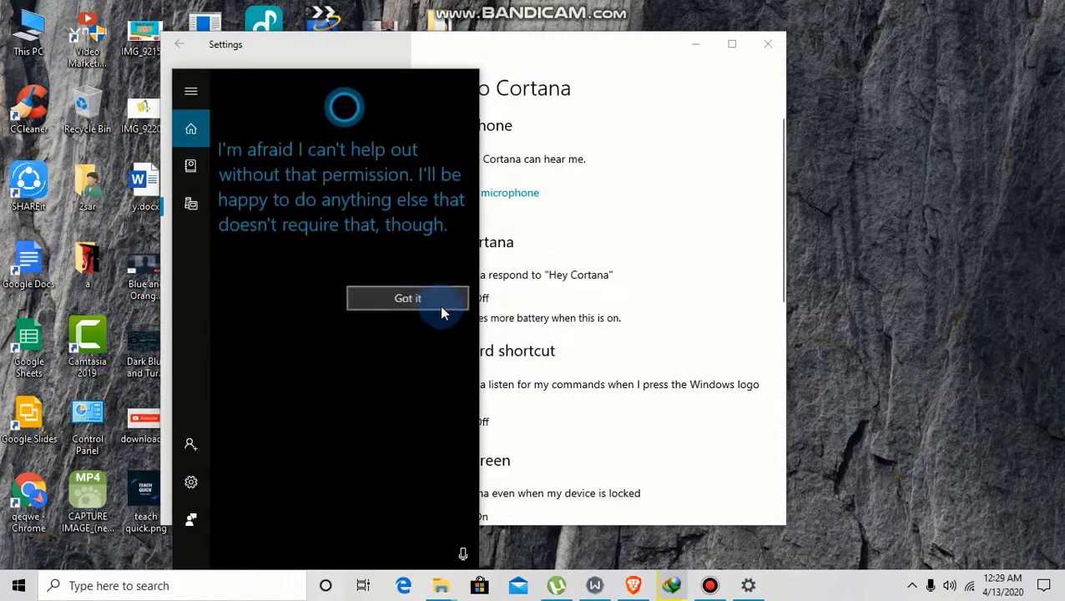
left_click(431, 302)
left_click(654, 247)
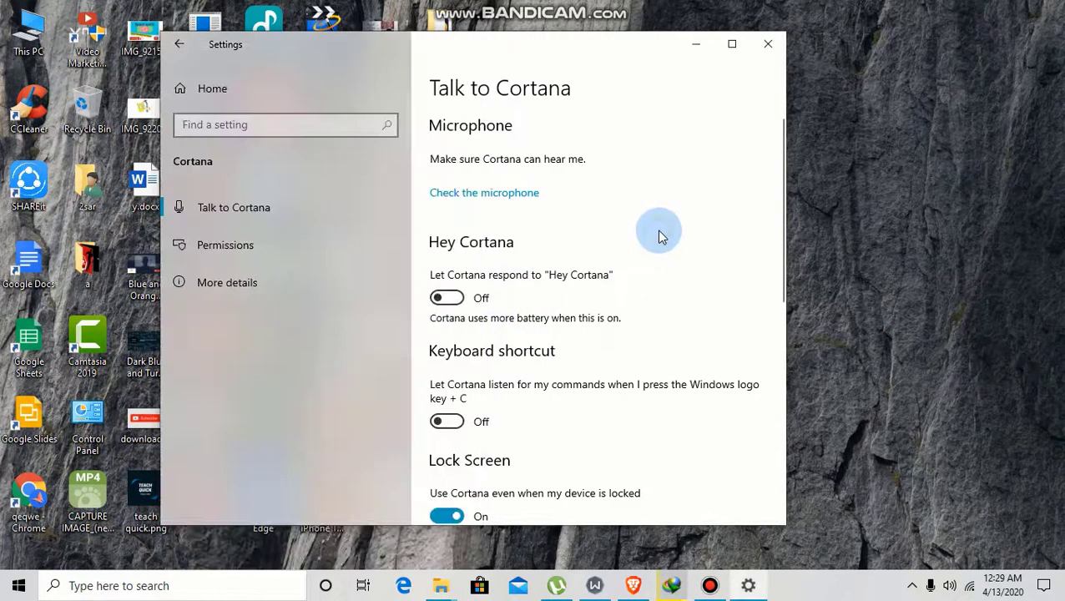
Turn off the use of Cortana when the device is locked, and view Cortana's Permissions page.
scroll(467, 351, "down", 3)
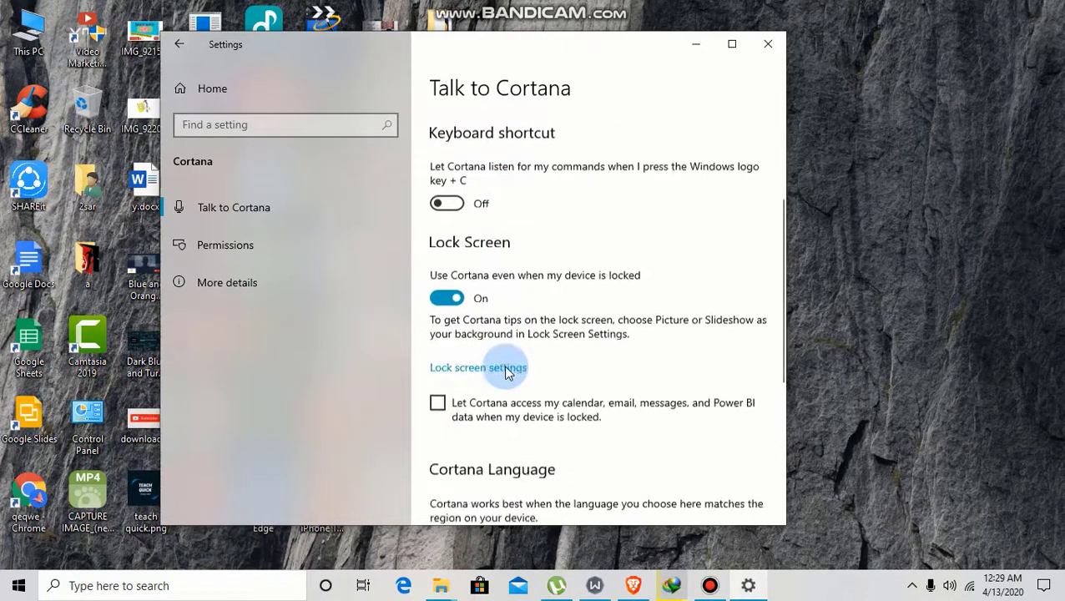
left_click(447, 297)
scroll(506, 371, "down", 1)
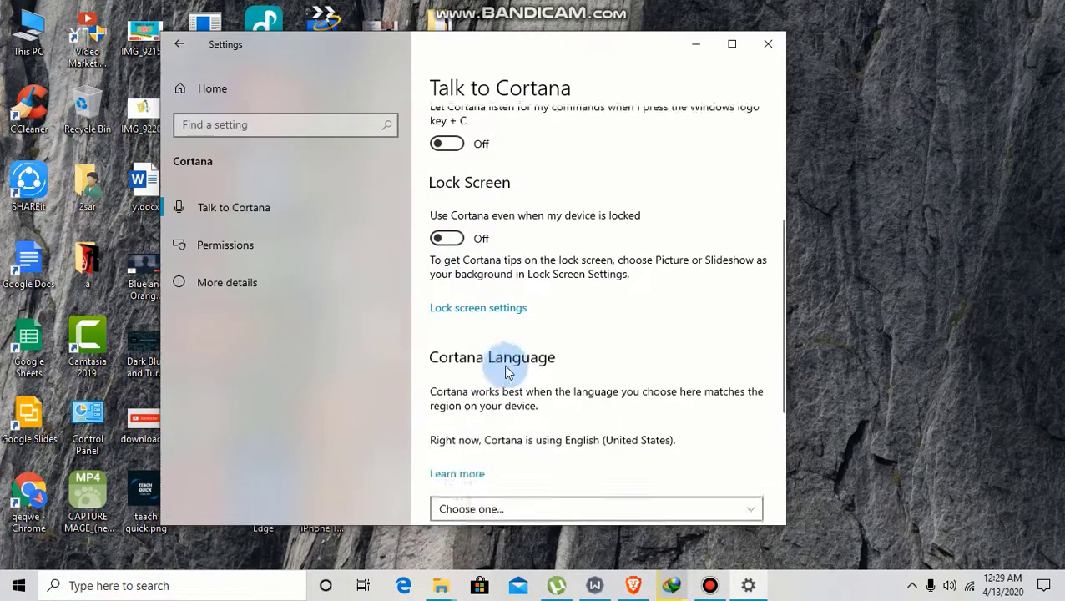
scroll(504, 367, "down", 4)
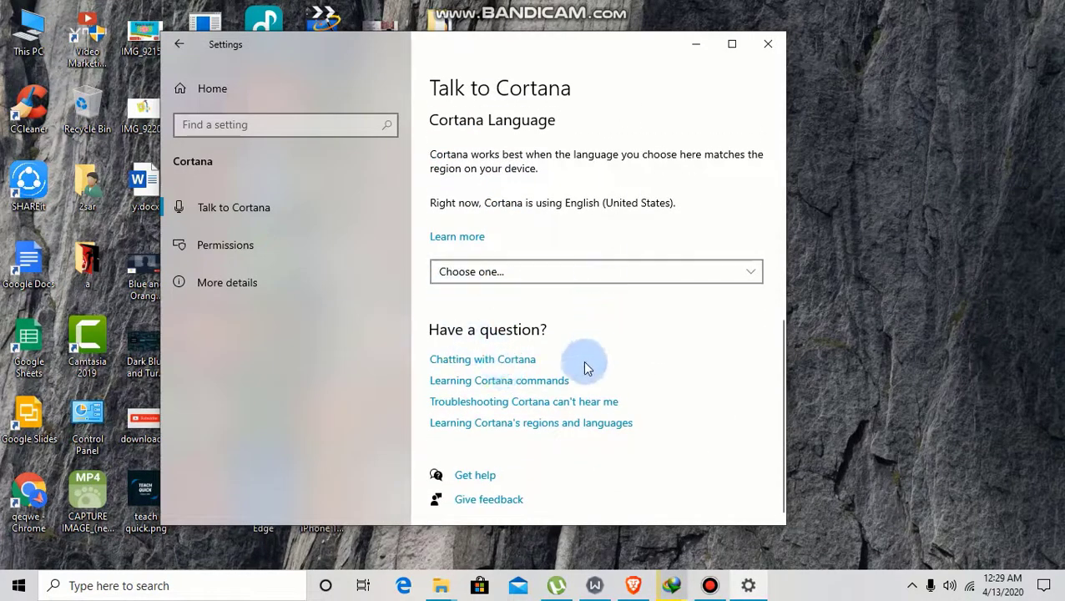
scroll(586, 367, "up", 6)
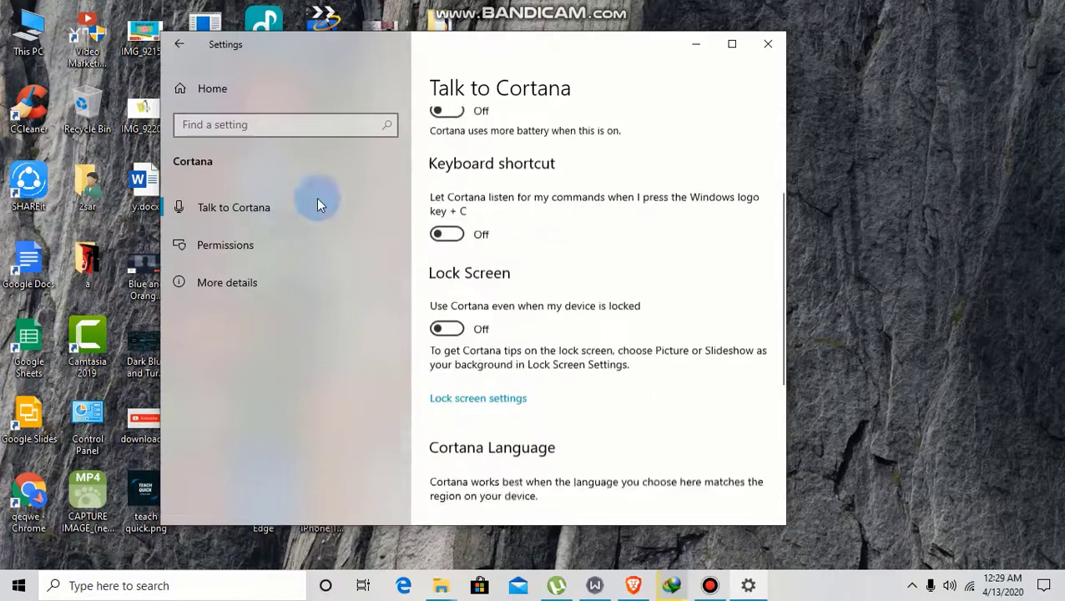
left_click(248, 250)
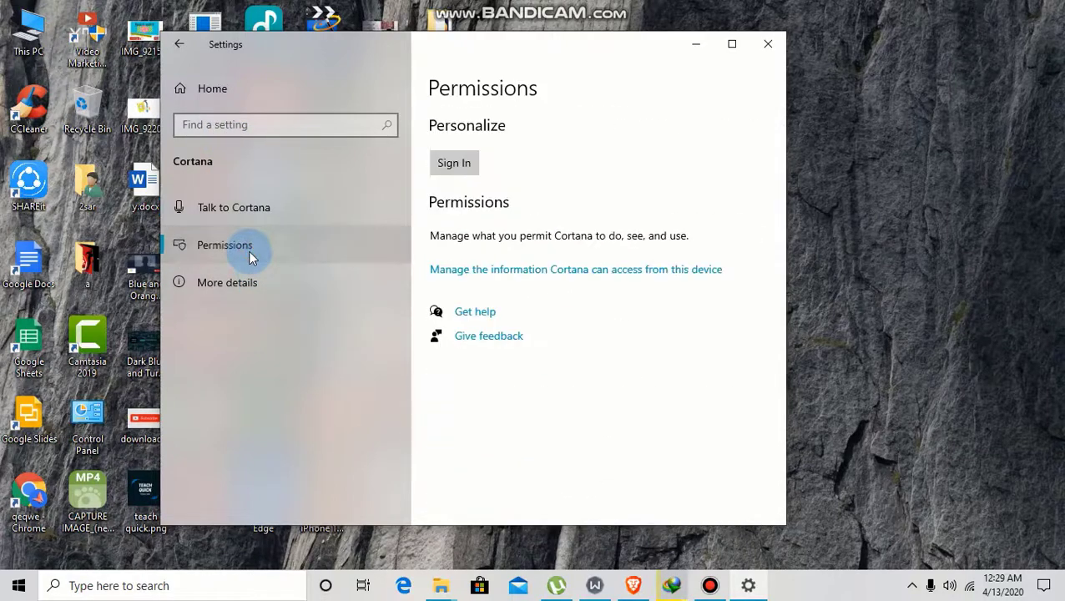
View the Personalization background settings and return to the Windows Settings overview.
left_click(191, 98)
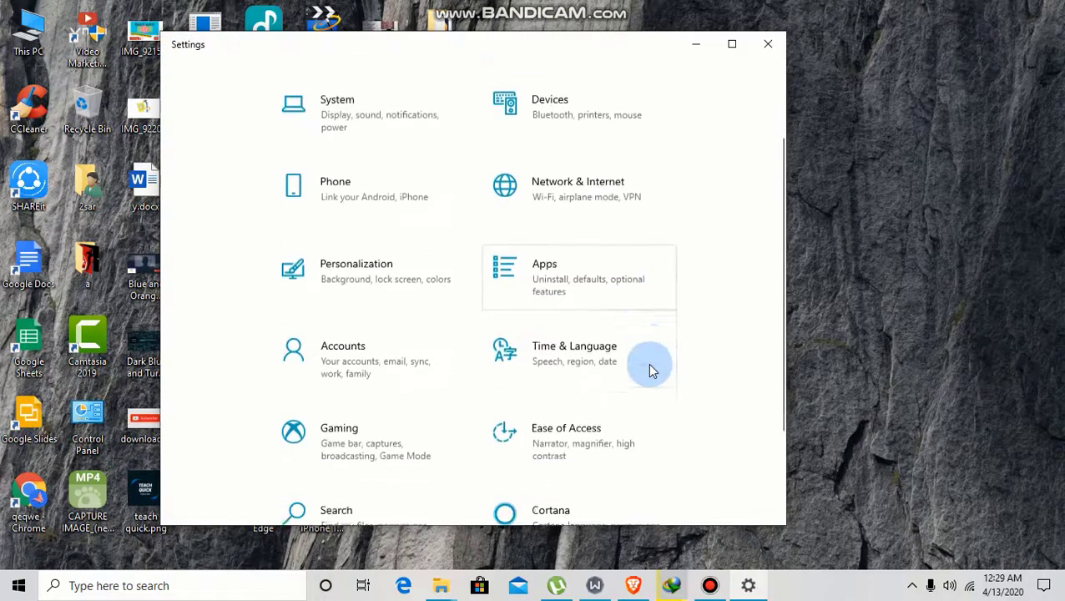
scroll(653, 370, "down", 2)
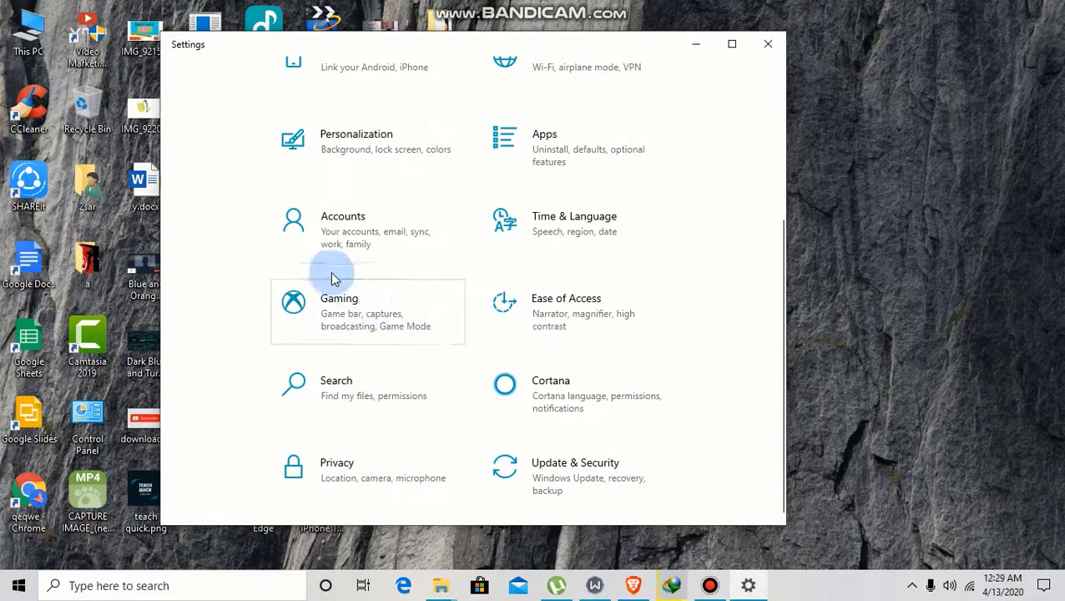
left_click(348, 171)
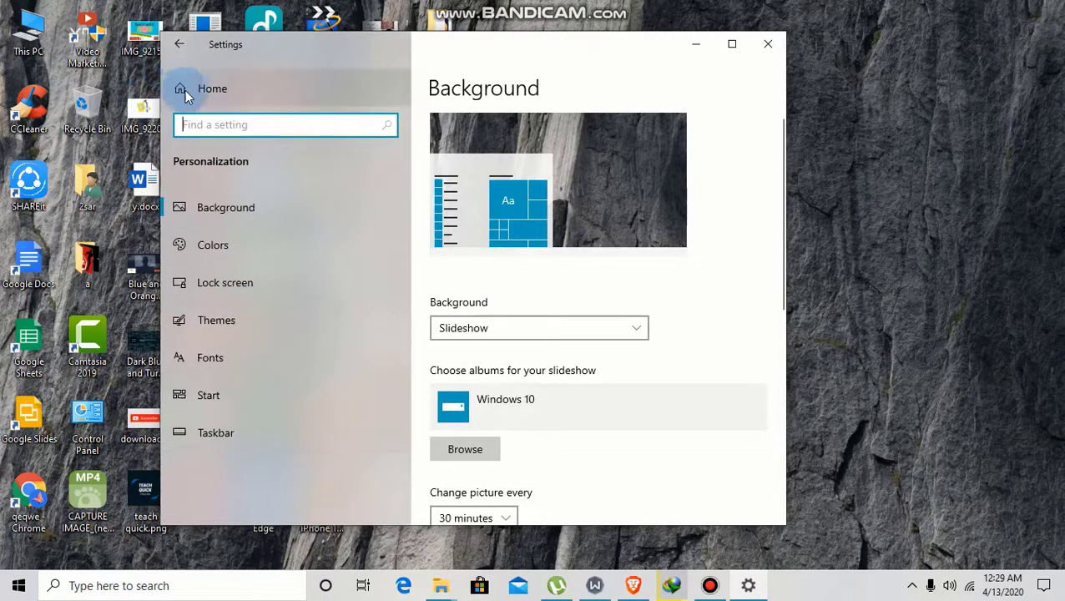
left_click(177, 50)
Open Apps & features and examine the installed apps, expanding the CCleaner and Conexant HD Audio entries for their uninstall options.
scroll(502, 351, "down", 2)
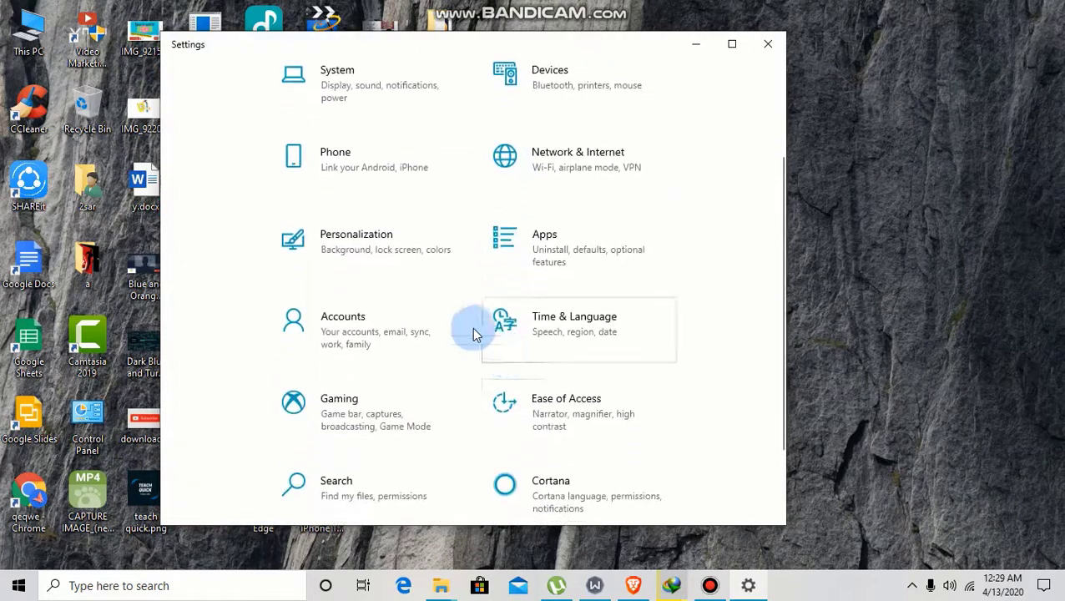
left_click(586, 254)
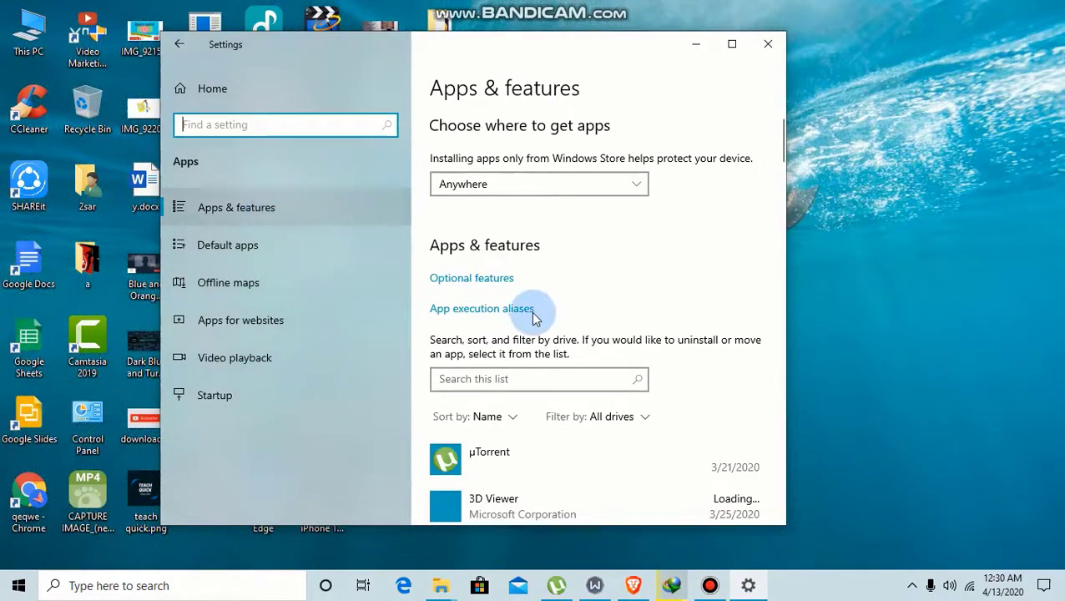
scroll(545, 443, "down", 10)
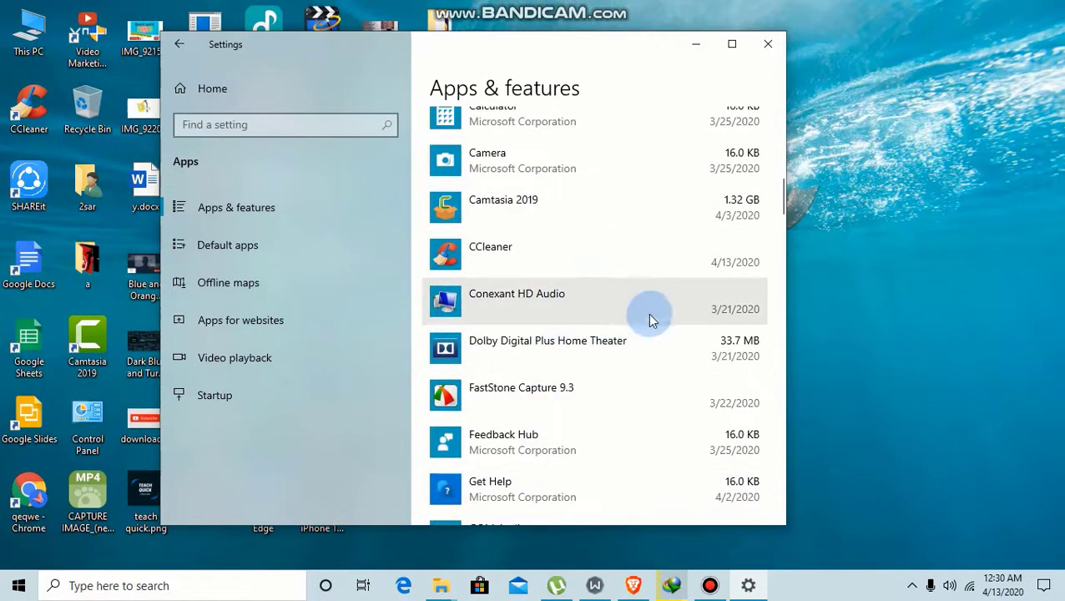
left_click(600, 263)
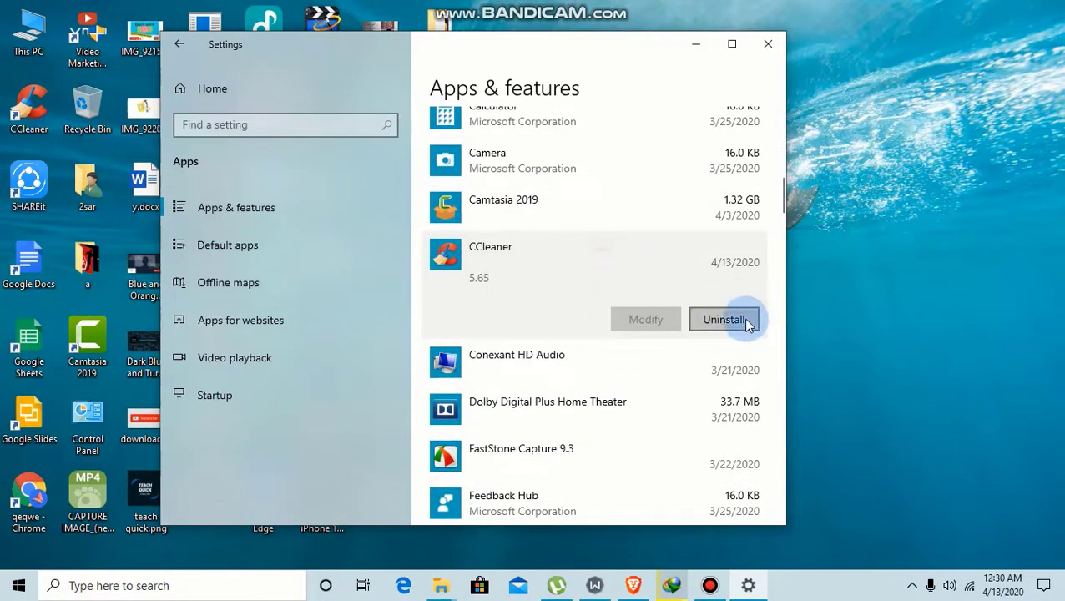
left_click(613, 373)
scroll(632, 417, "down", 4)
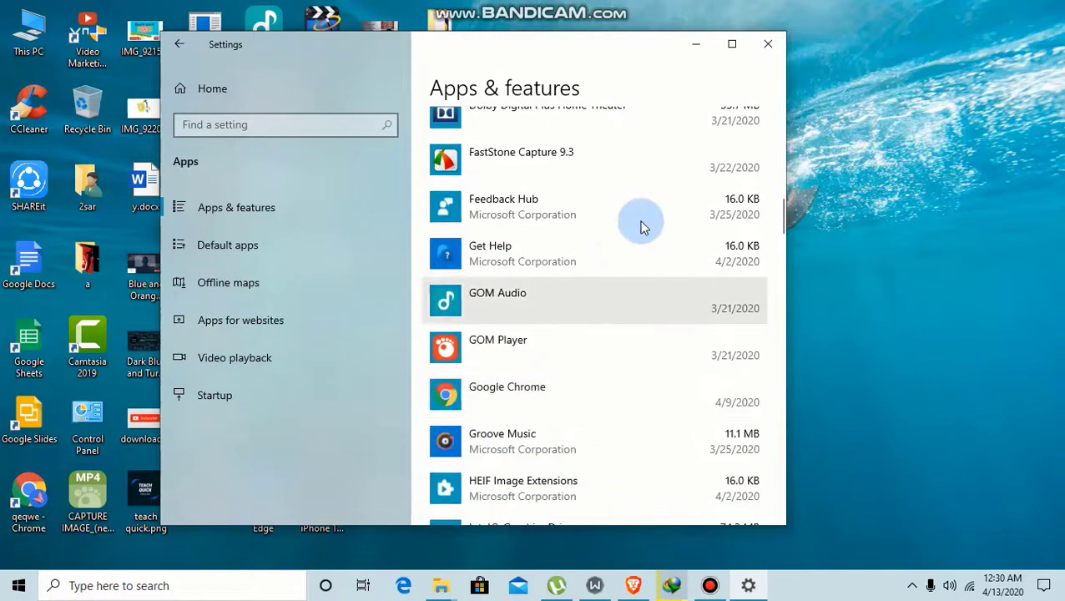
scroll(637, 226, "up", 2)
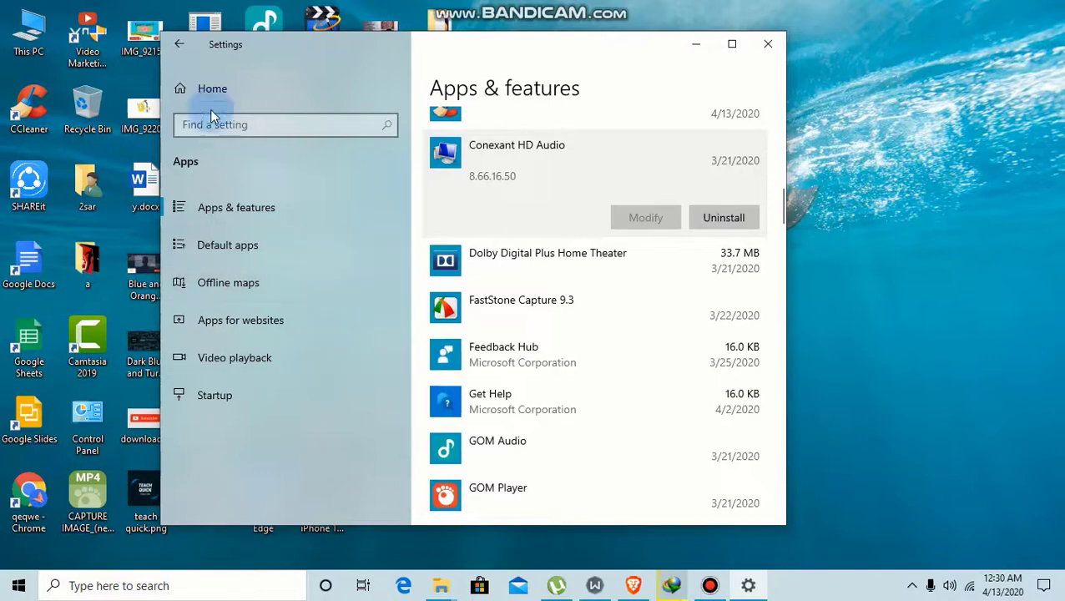
View the Startup apps settings and return to the Windows Settings overview to look over the remaining categories.
left_click(204, 401)
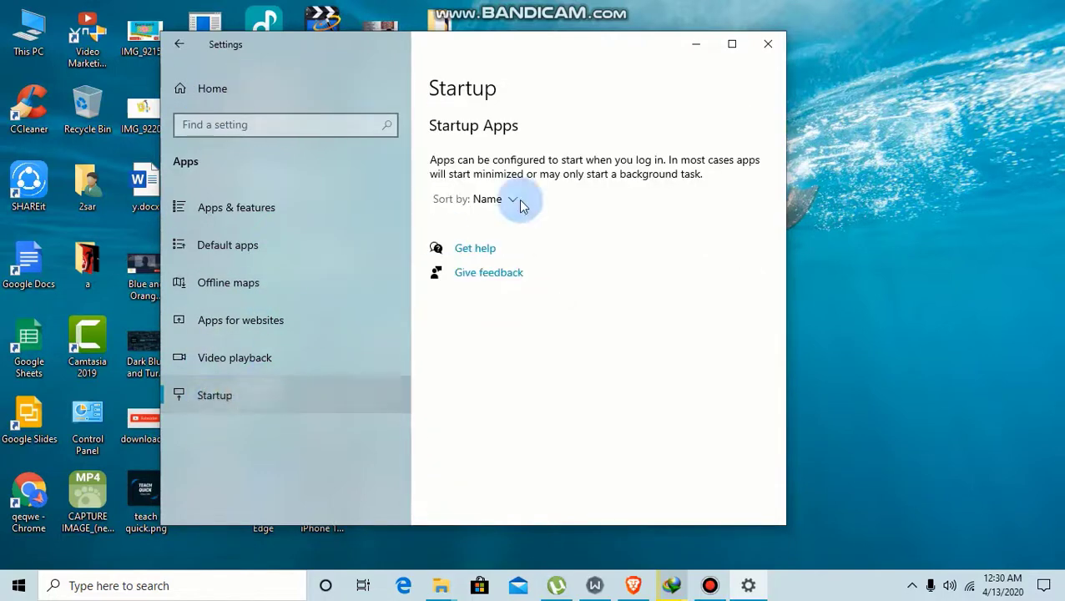
left_click(182, 92)
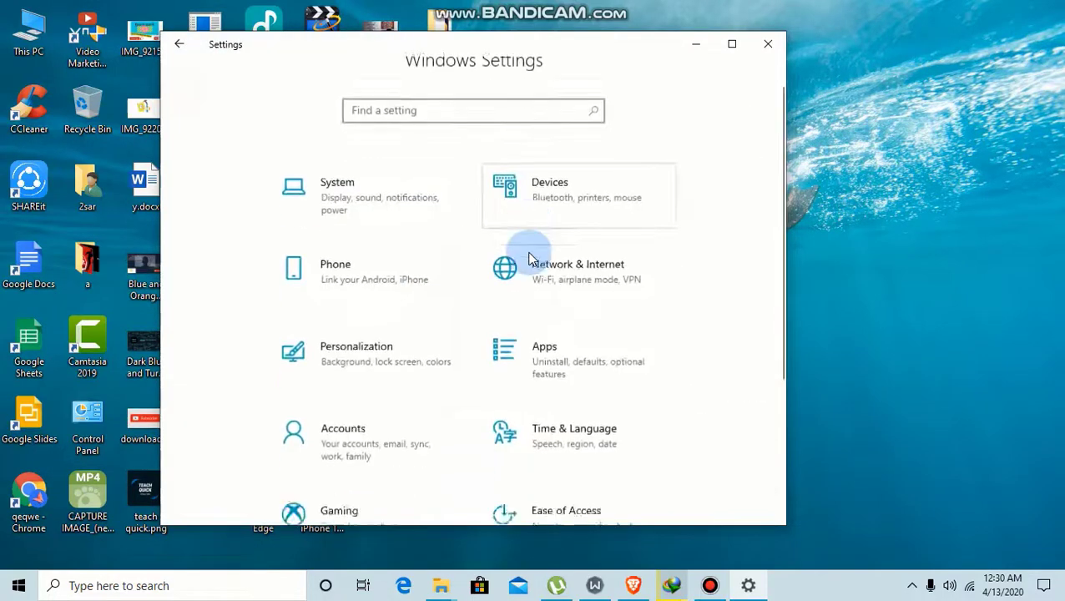
scroll(511, 251, "down", 3)
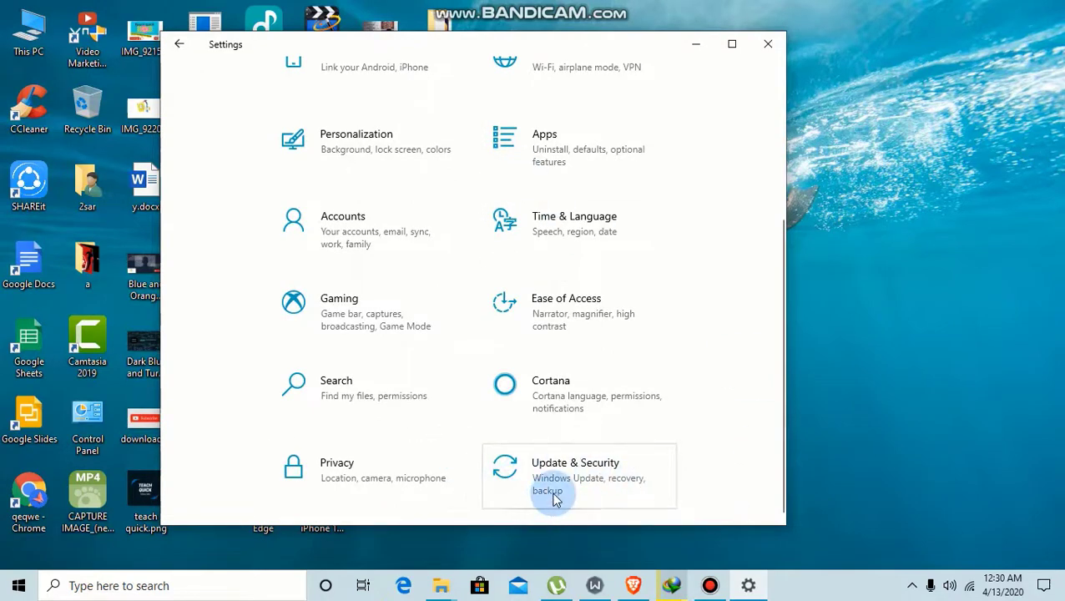
scroll(559, 475, "up", 3)
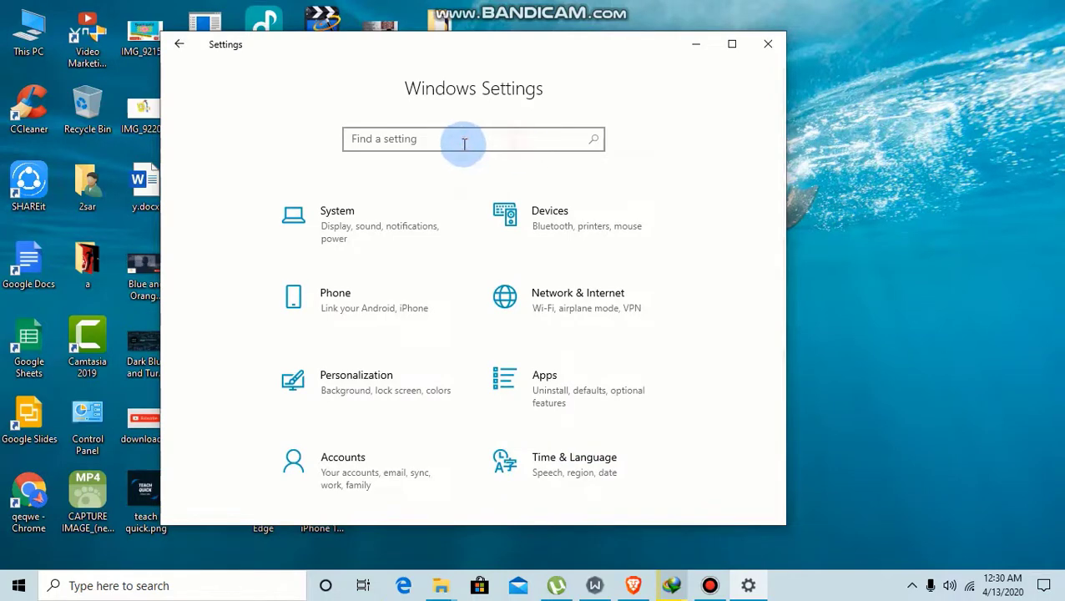
View the Bluetooth, Printers & scanners, Mouse and Touchpad settings under Devices, and return to the Windows Settings overview.
left_click(574, 257)
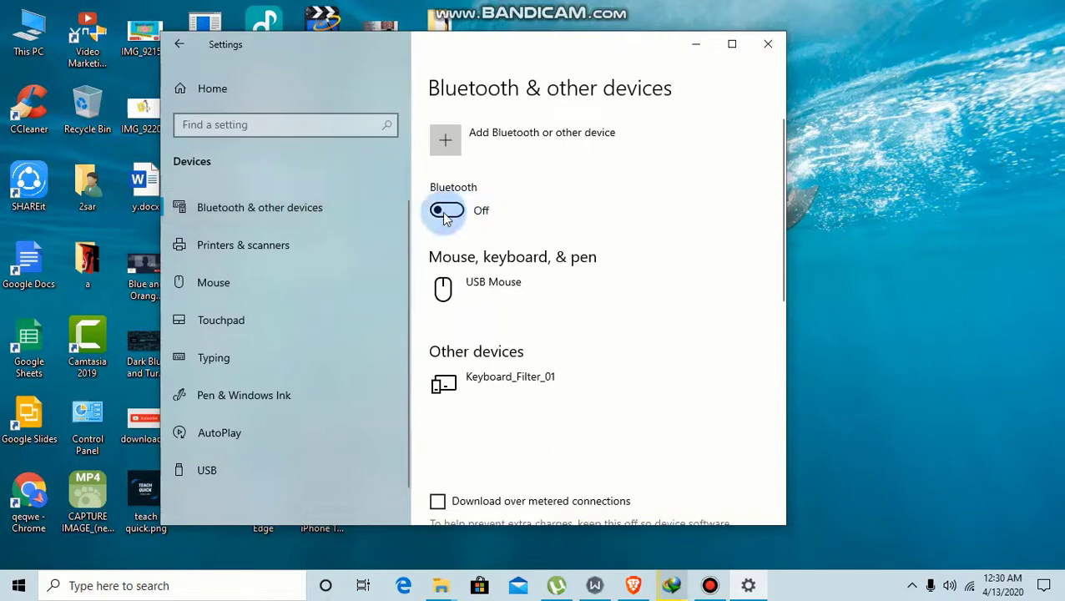
left_click(316, 244)
left_click(304, 289)
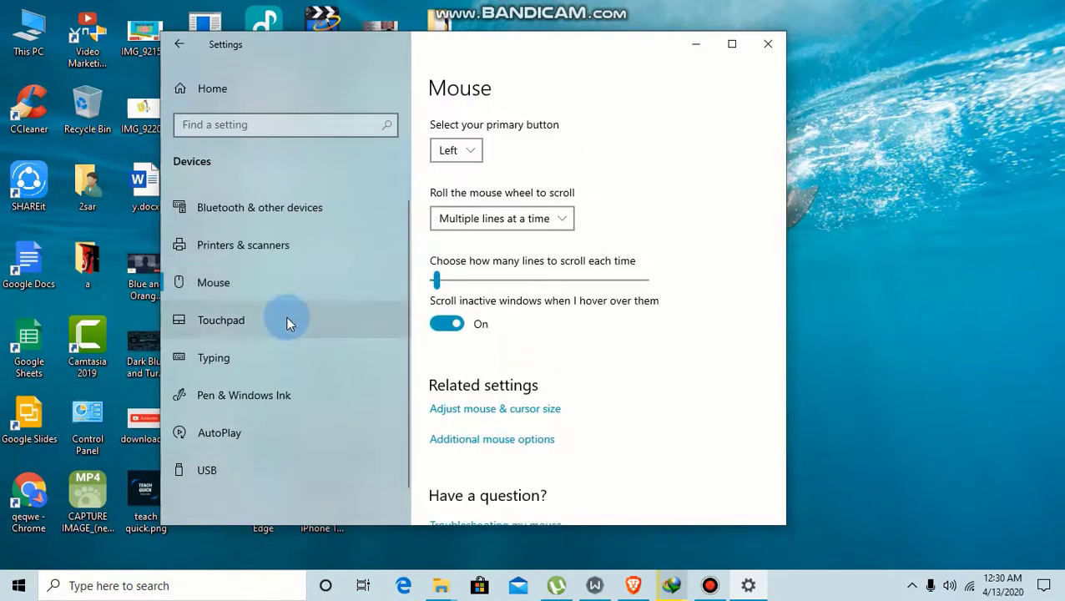
left_click(286, 317)
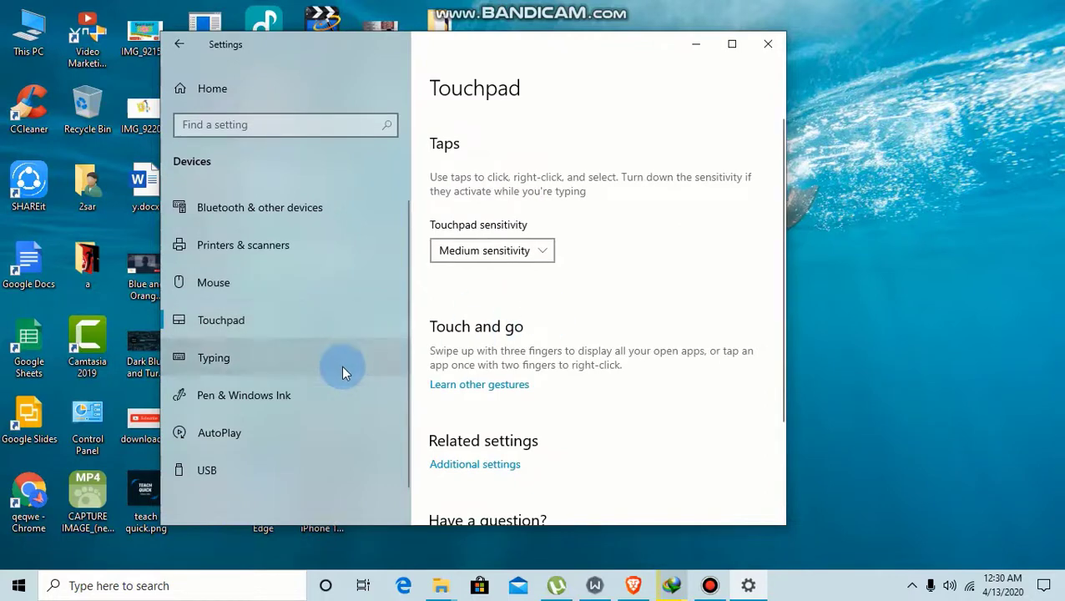
scroll(348, 404, "down", 1)
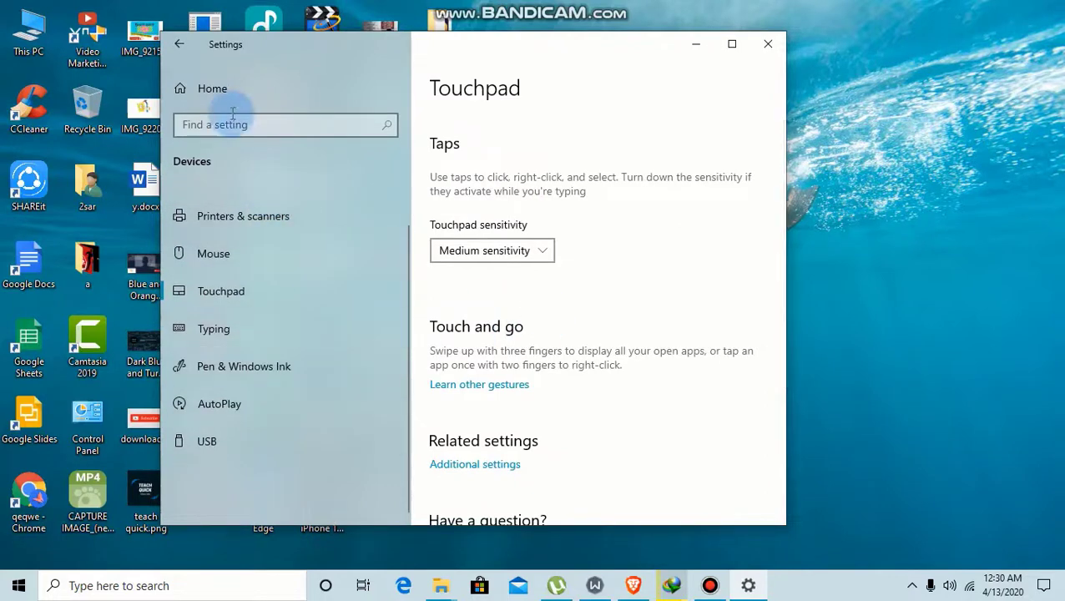
left_click(198, 92)
scroll(659, 376, "down", 1)
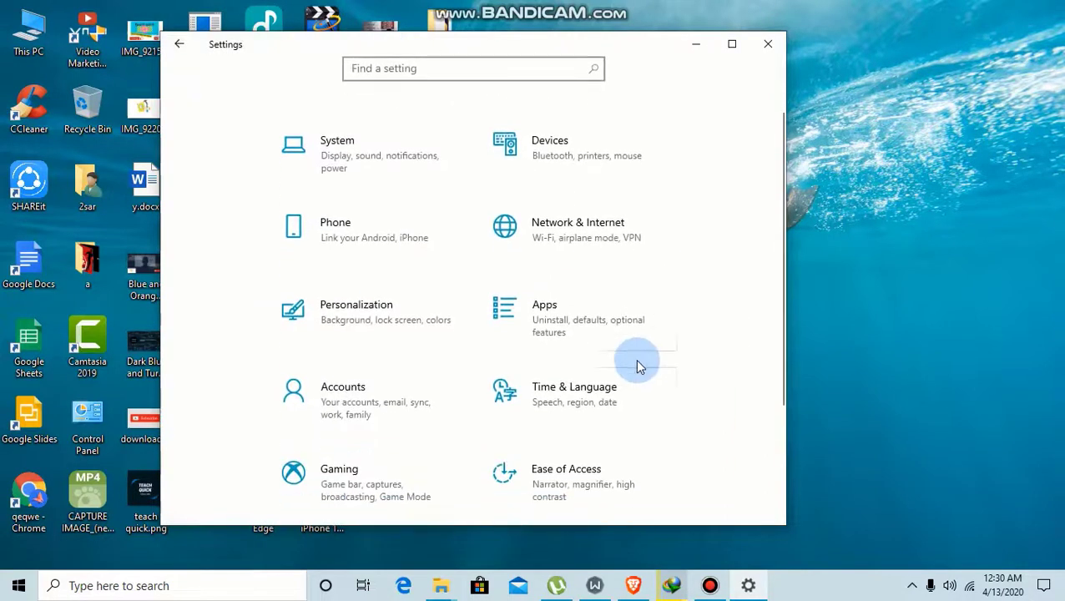
scroll(636, 366, "down", 3)
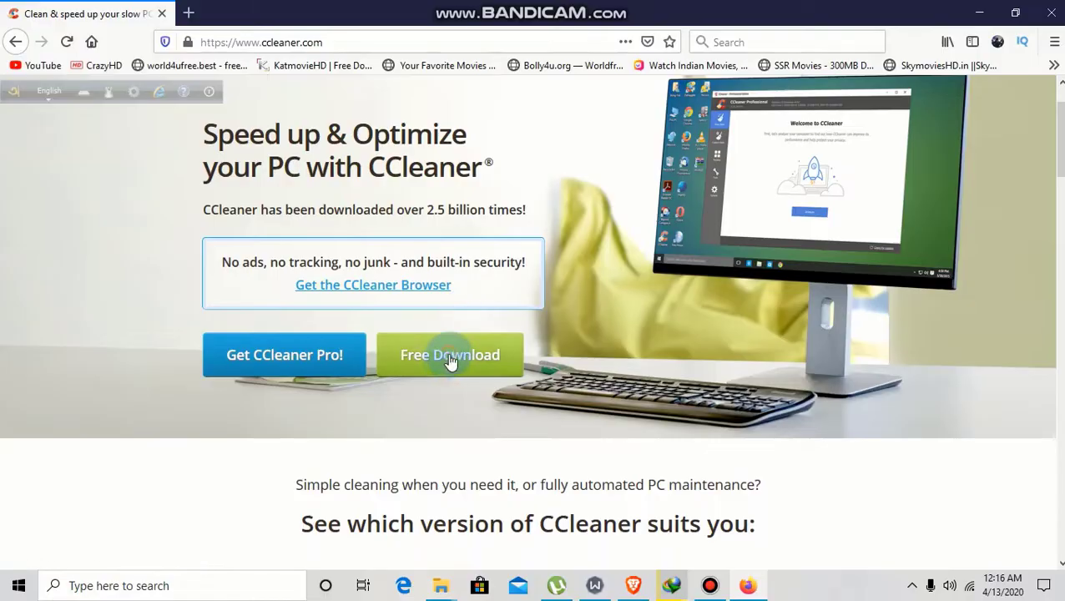
On ccleaner.com, choose the CCleaner Free version and request its download from the edition comparison table.
scroll(451, 361, "down", 2)
scroll(450, 360, "down", 3)
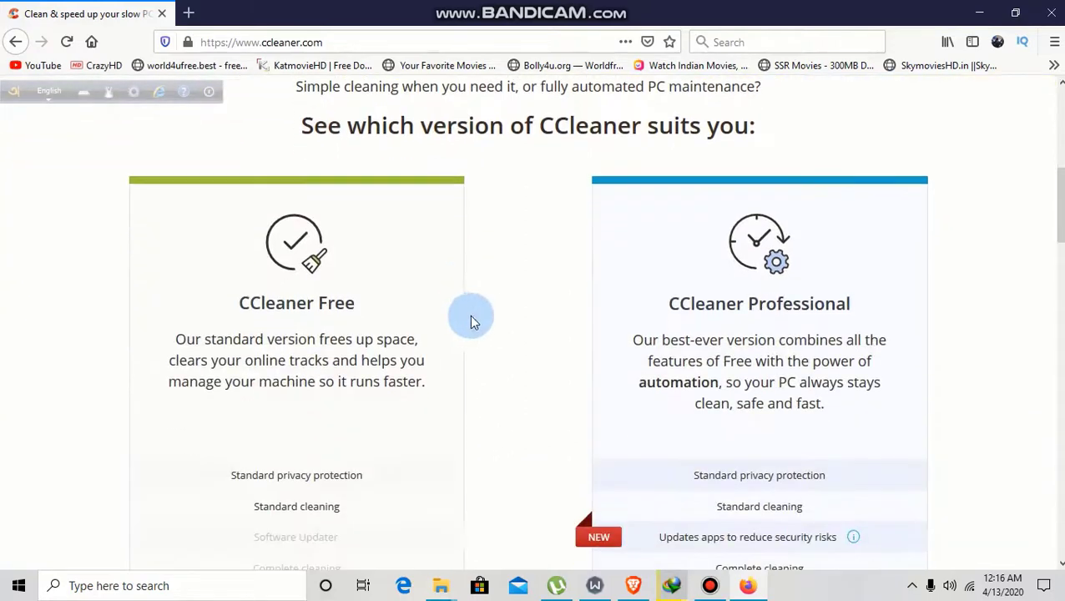
scroll(494, 353, "down", 4)
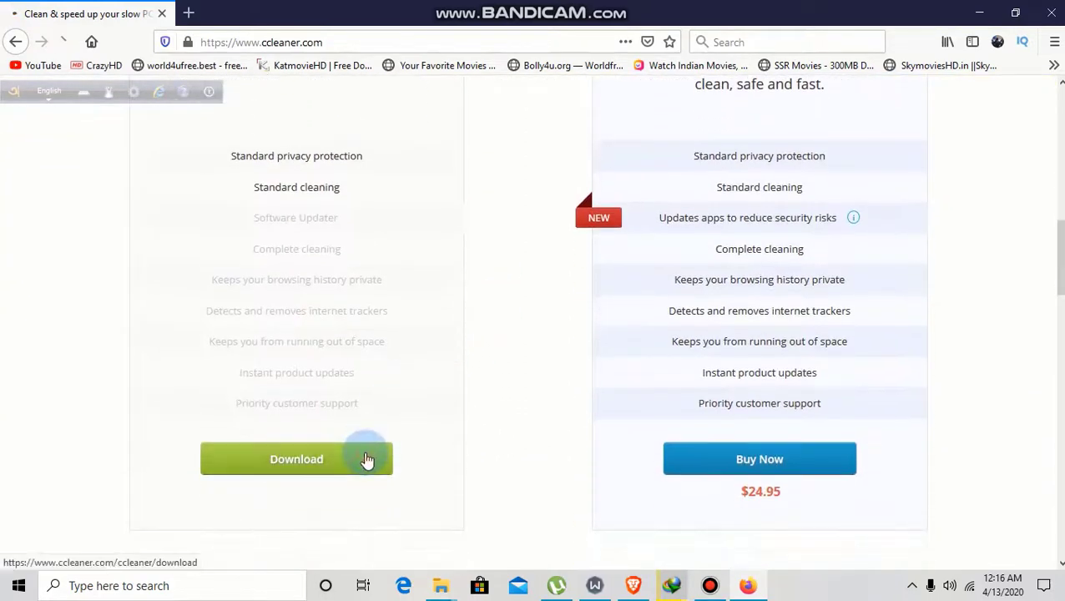
left_click(368, 460)
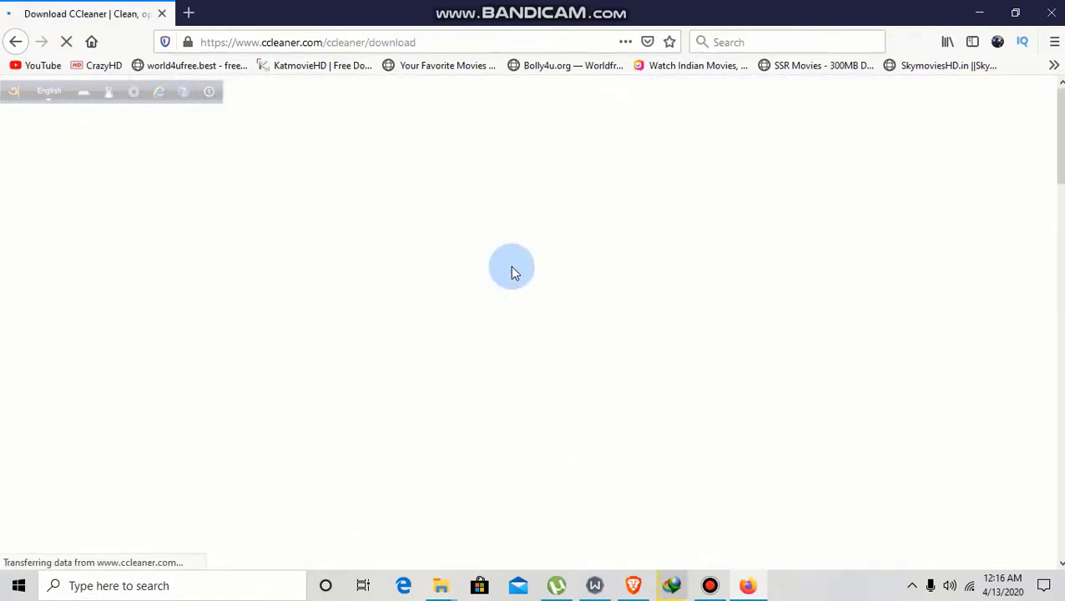
scroll(613, 361, "down", 7)
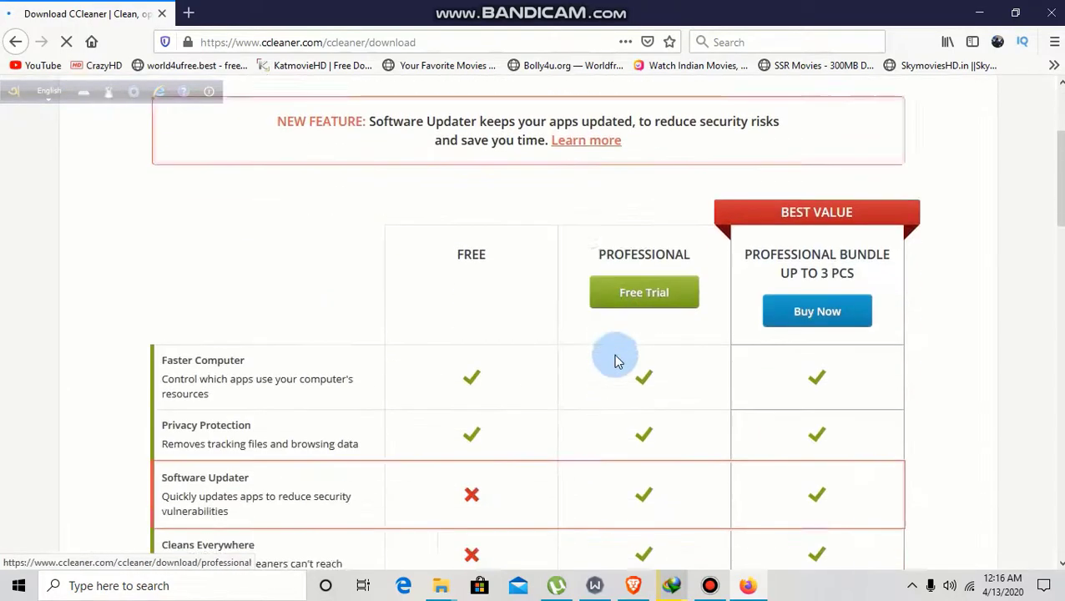
scroll(616, 359, "down", 4)
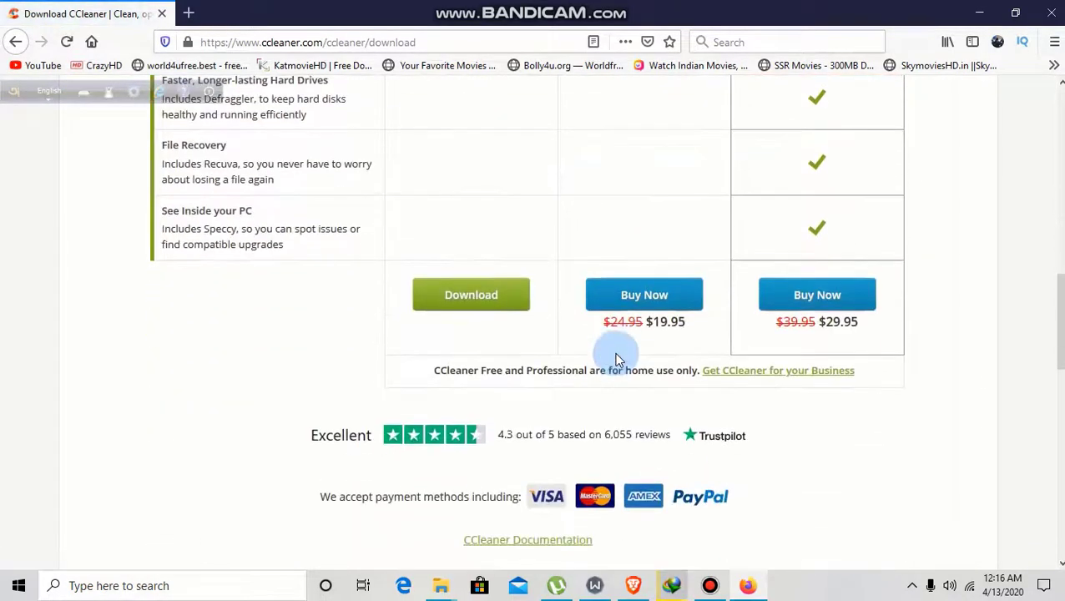
left_click(504, 302)
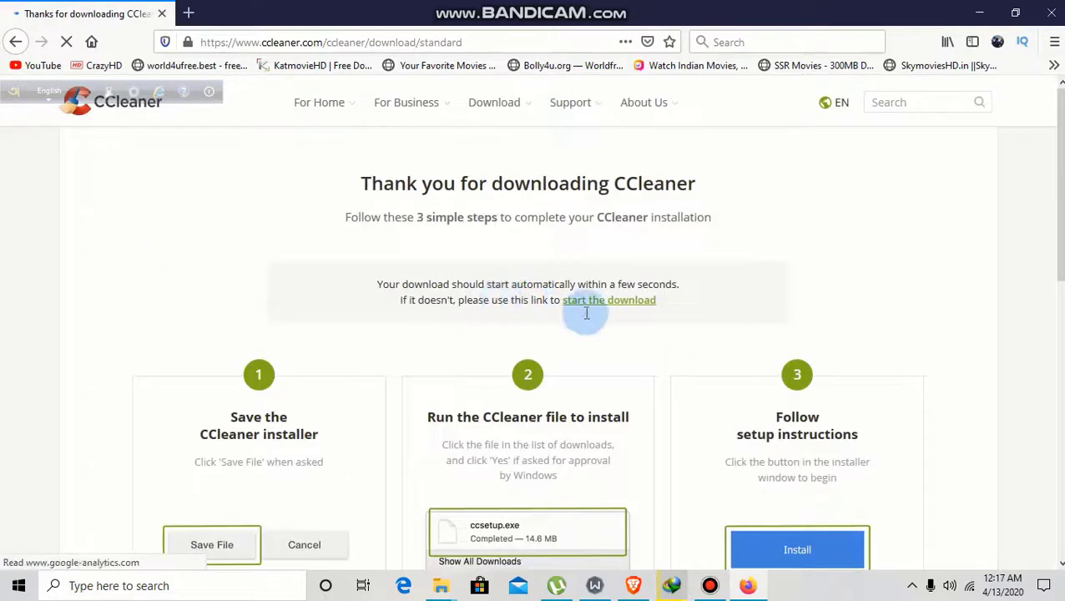
Download ccsetup565.exe with the manual download link, launch the finished installer and close the browser.
scroll(639, 334, "down", 3)
scroll(639, 330, "up", 2)
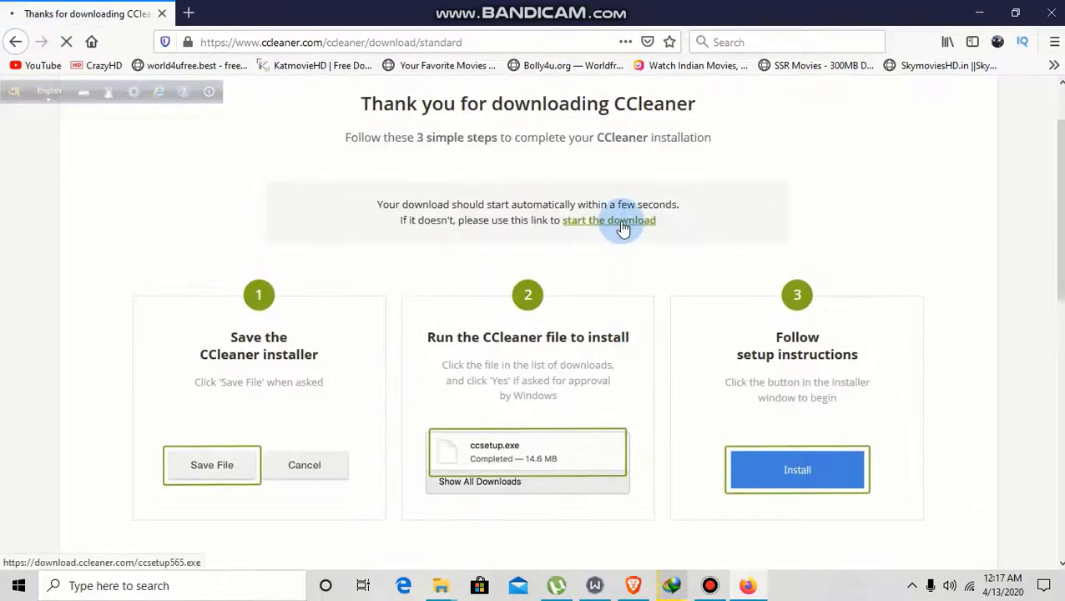
left_click(622, 222)
left_click(541, 358)
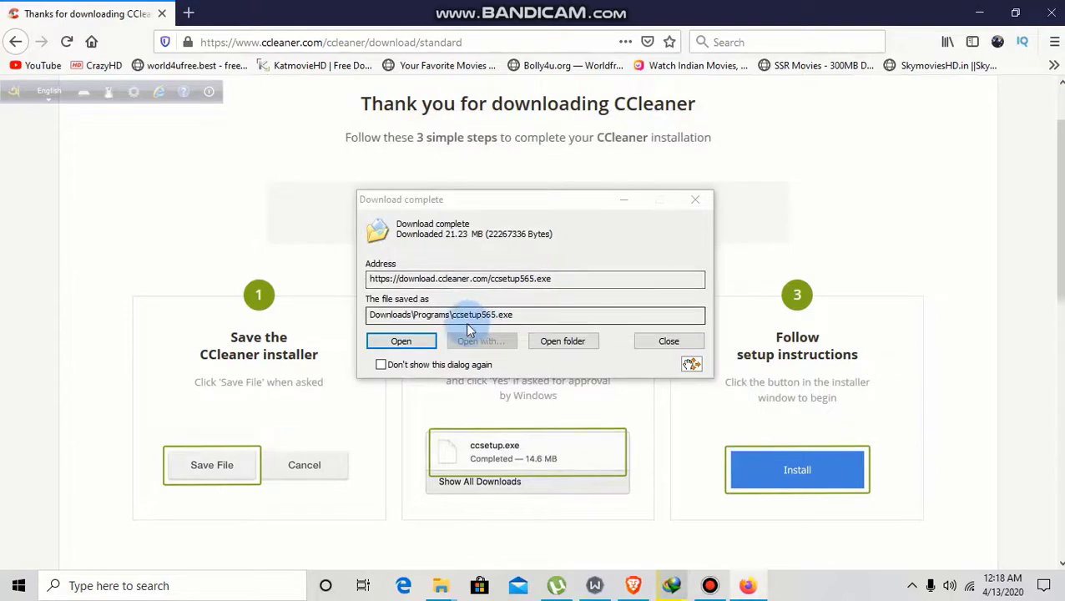
left_click(400, 342)
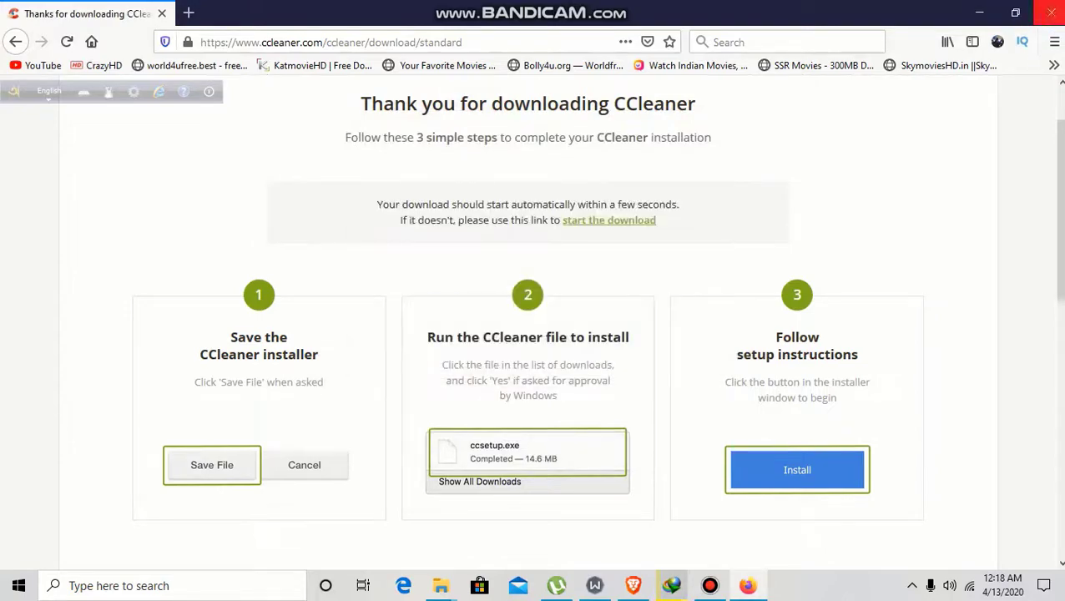
left_click(1050, 13)
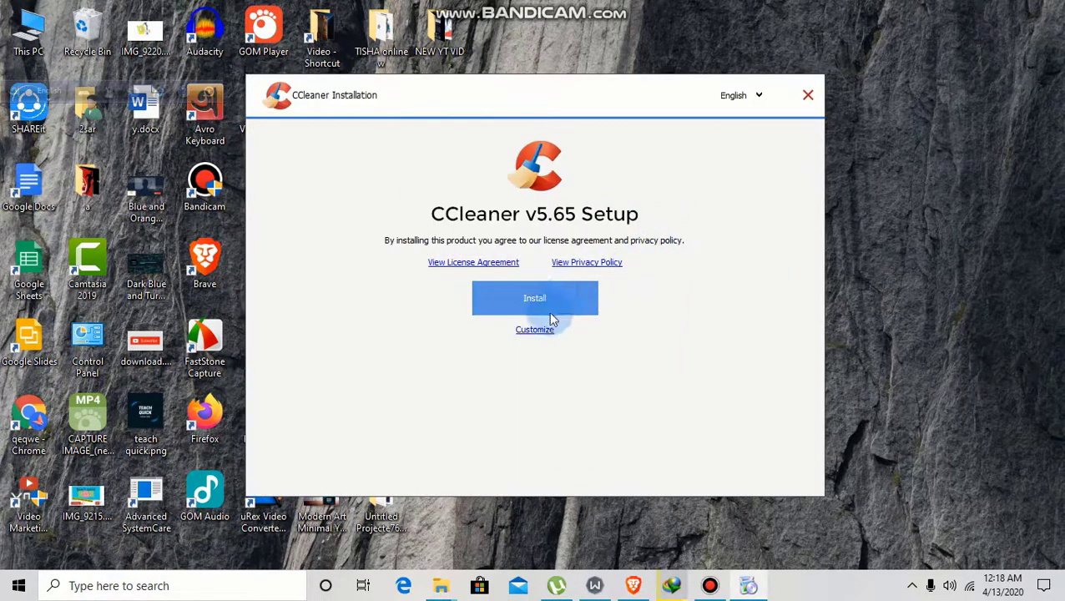
Install CCleaner v5.65 with the default install options, declining the Avast Free Antivirus offer, and run CCleaner.
left_click(534, 331)
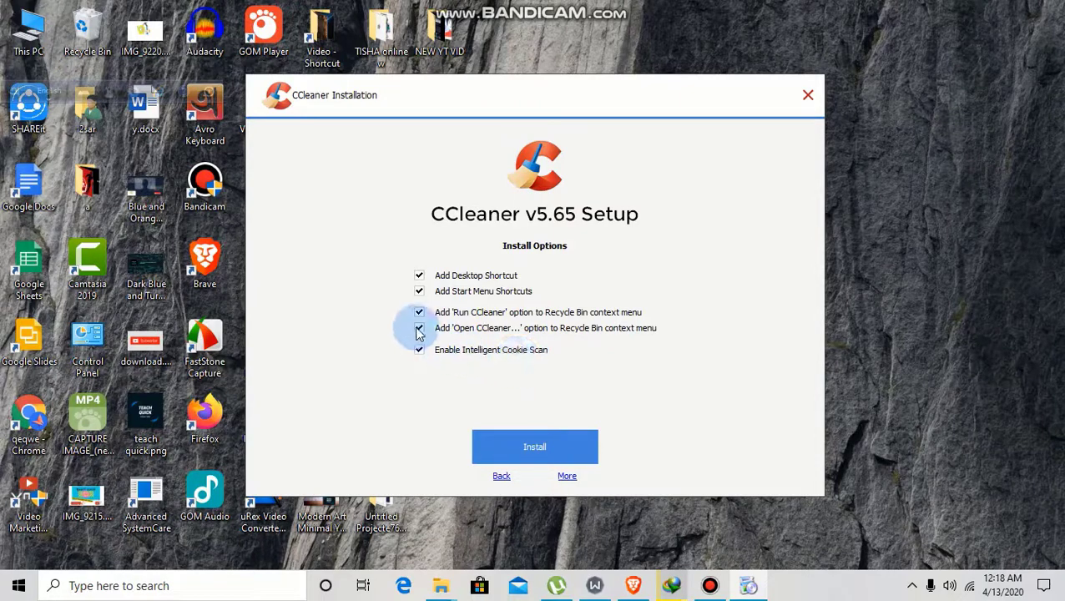
left_click(572, 447)
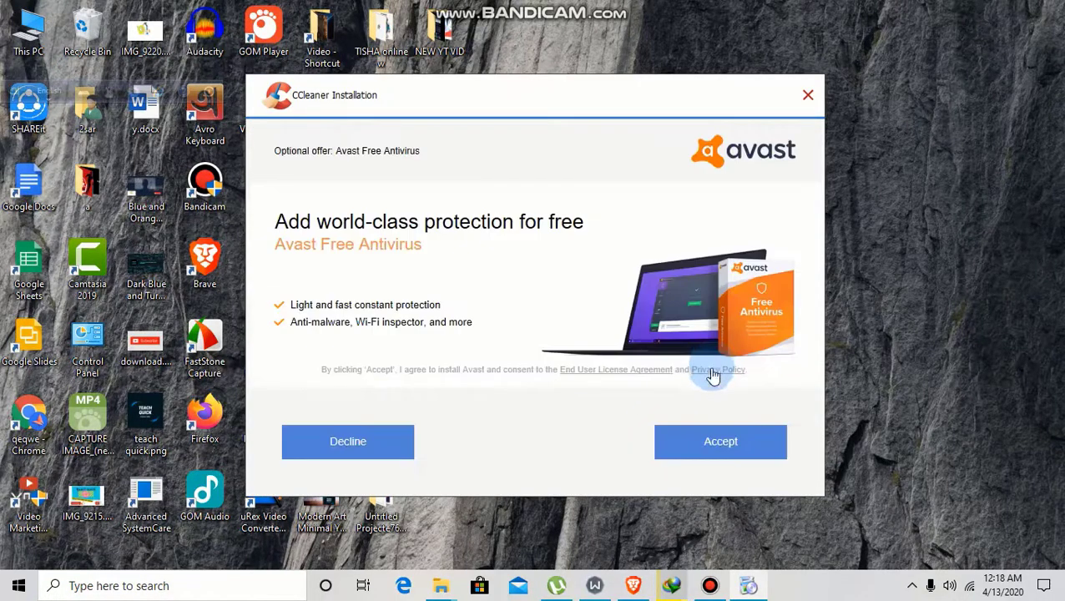
left_click(382, 445)
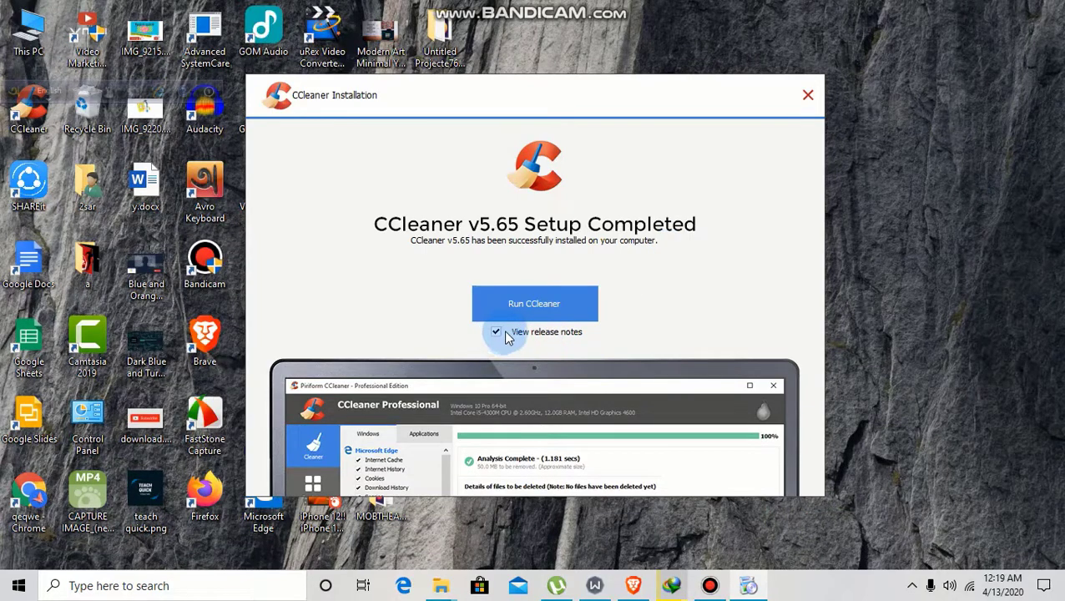
left_click(535, 316)
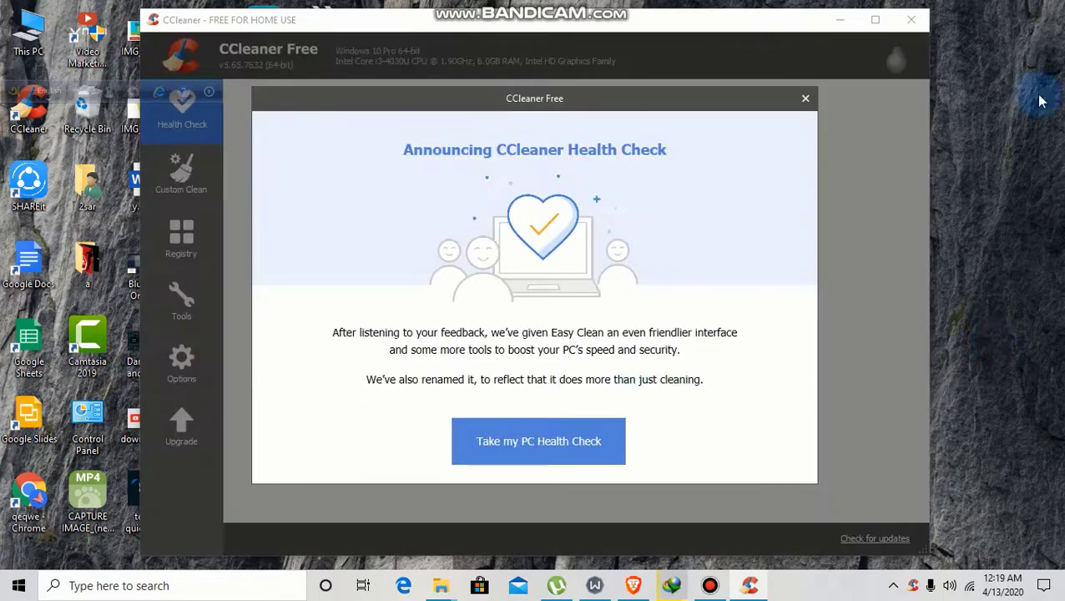
Dismiss the Health Check announcement, go through the introduction pages and start the PC health check.
left_click(805, 101)
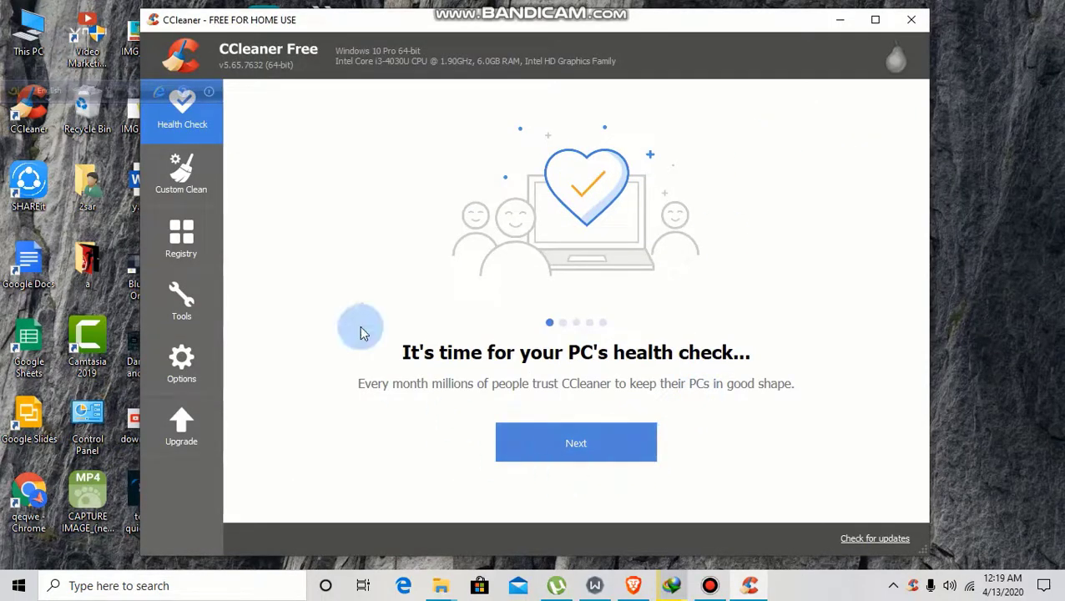
left_click(620, 450)
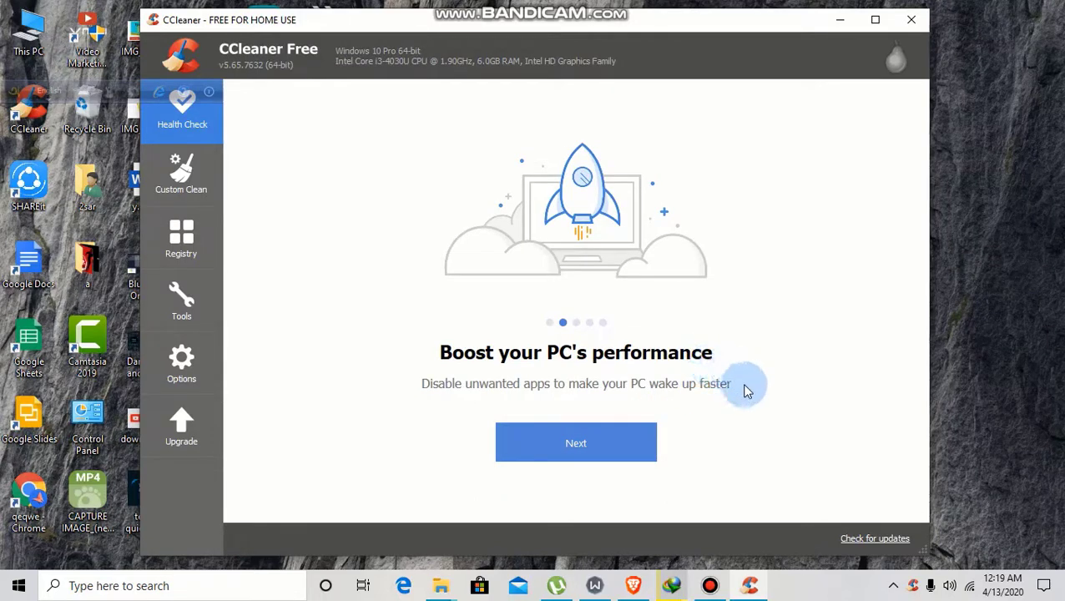
left_click(627, 453)
left_click(636, 452)
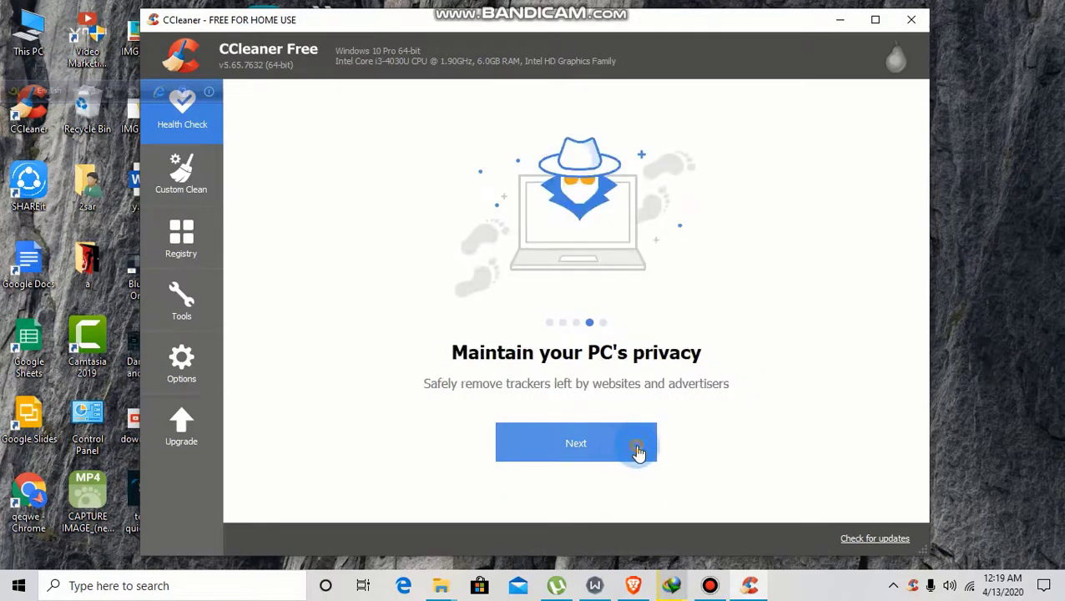
left_click(638, 452)
left_click(637, 454)
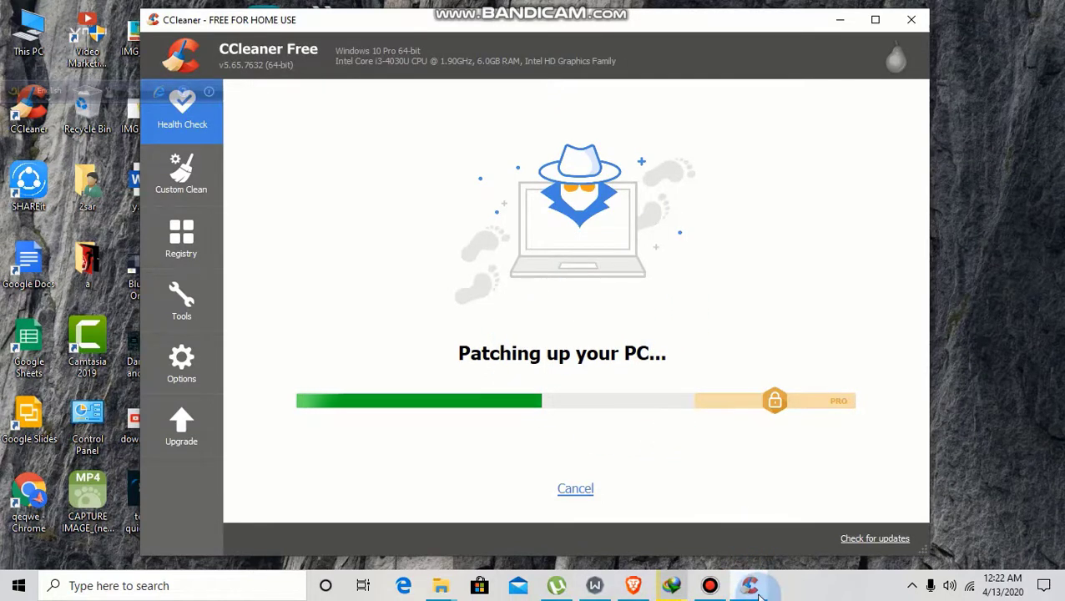
mouse_move(759, 594)
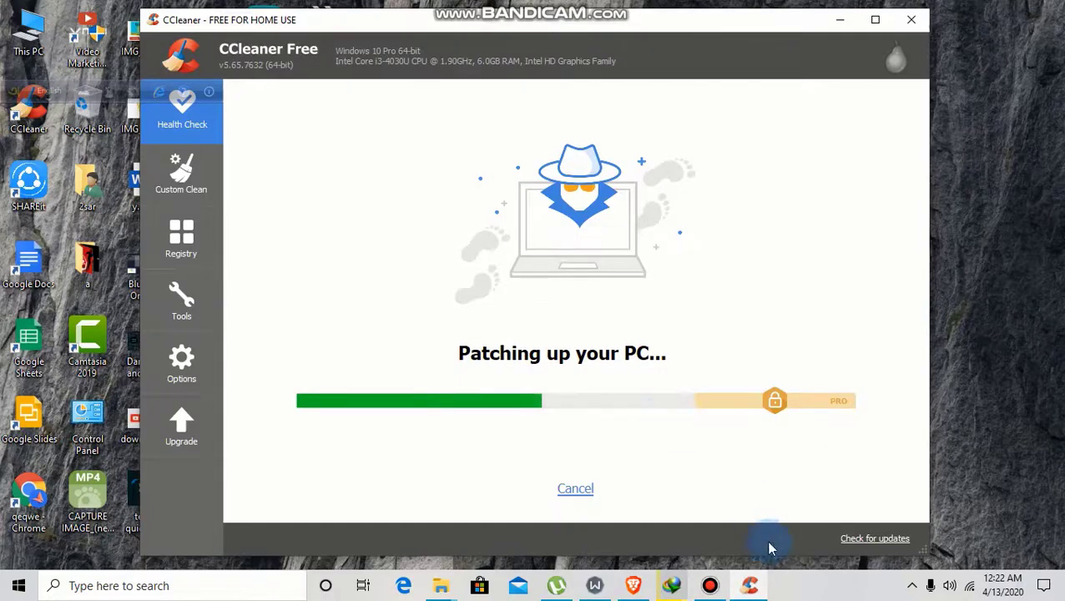
left_click(711, 587)
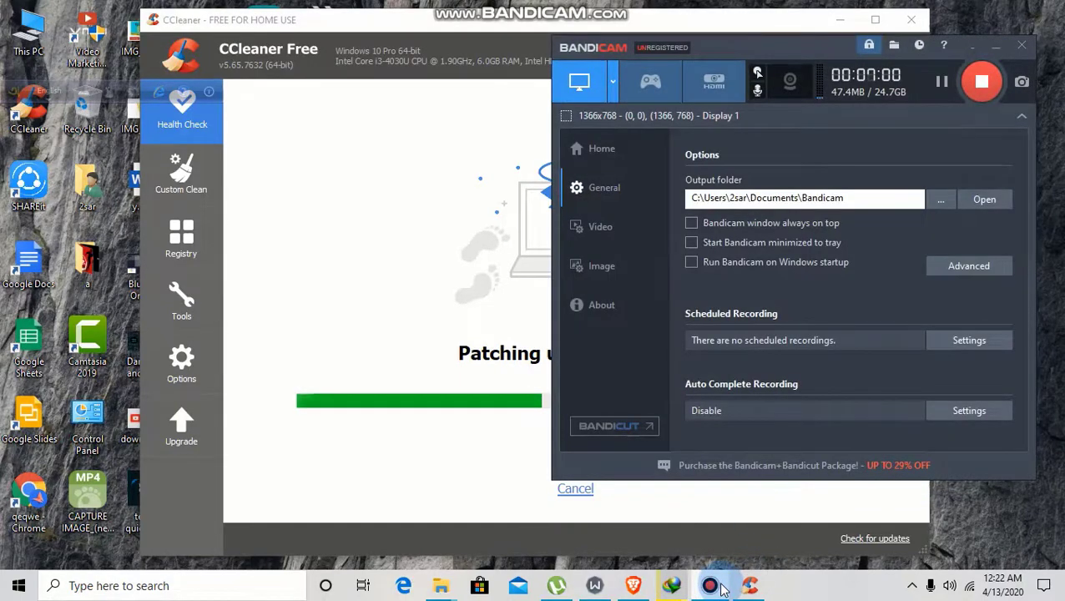
left_click(720, 587)
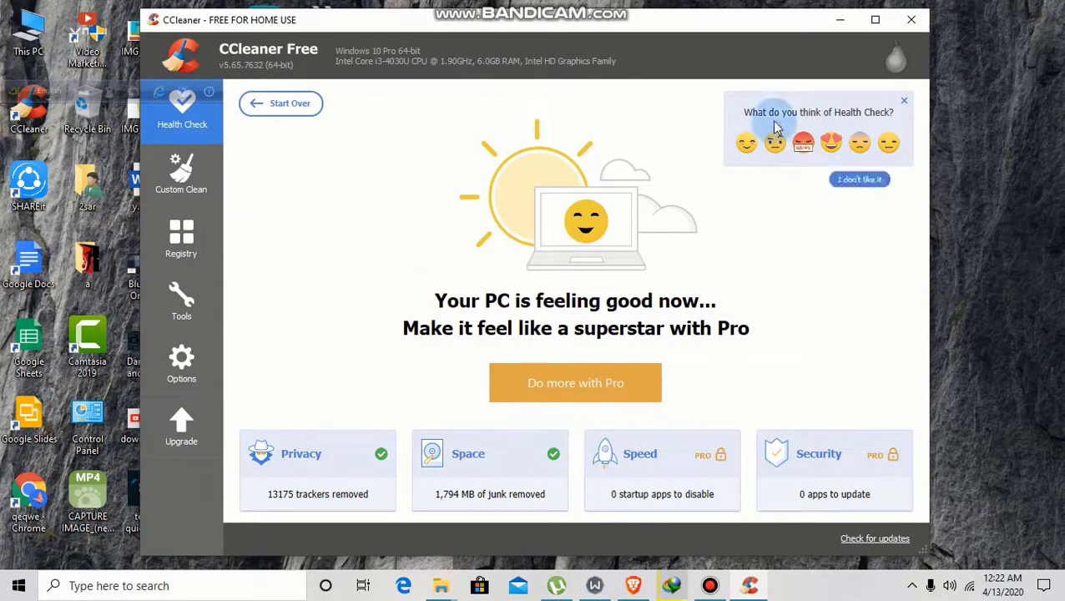
Start Health Check over, page through its introduction to the disk space page, and open Custom Clean instead.
left_click(293, 105)
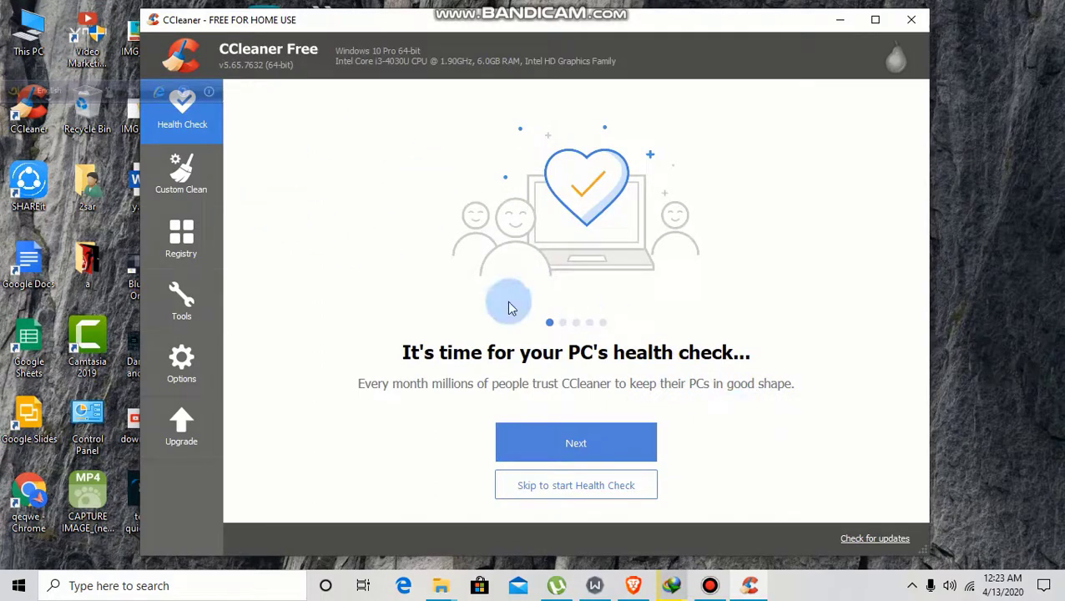
left_click(614, 441)
left_click(614, 442)
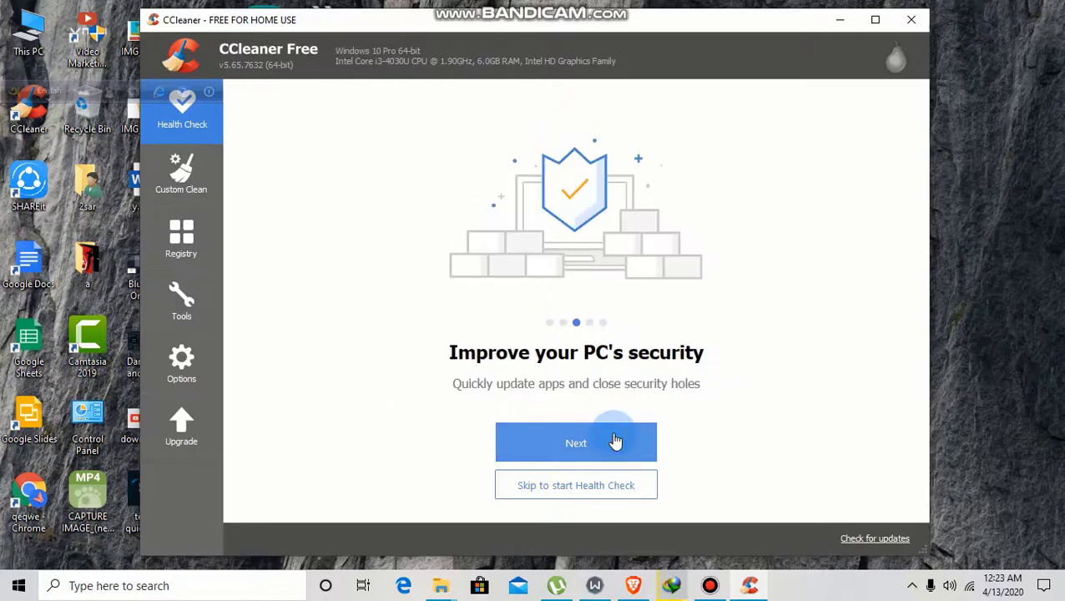
left_click(617, 440)
left_click(622, 440)
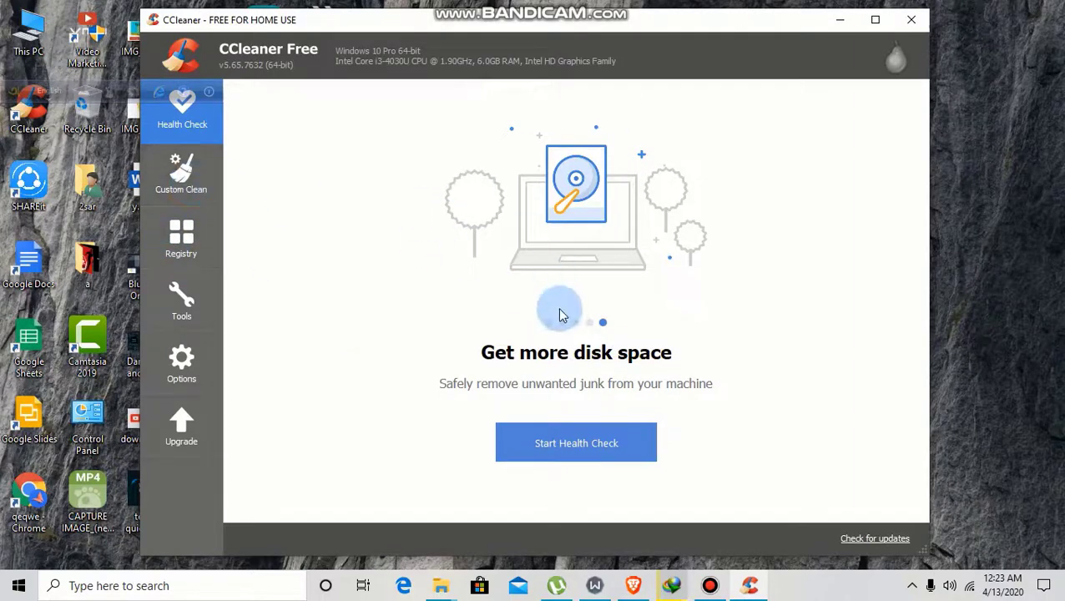
left_click(185, 182)
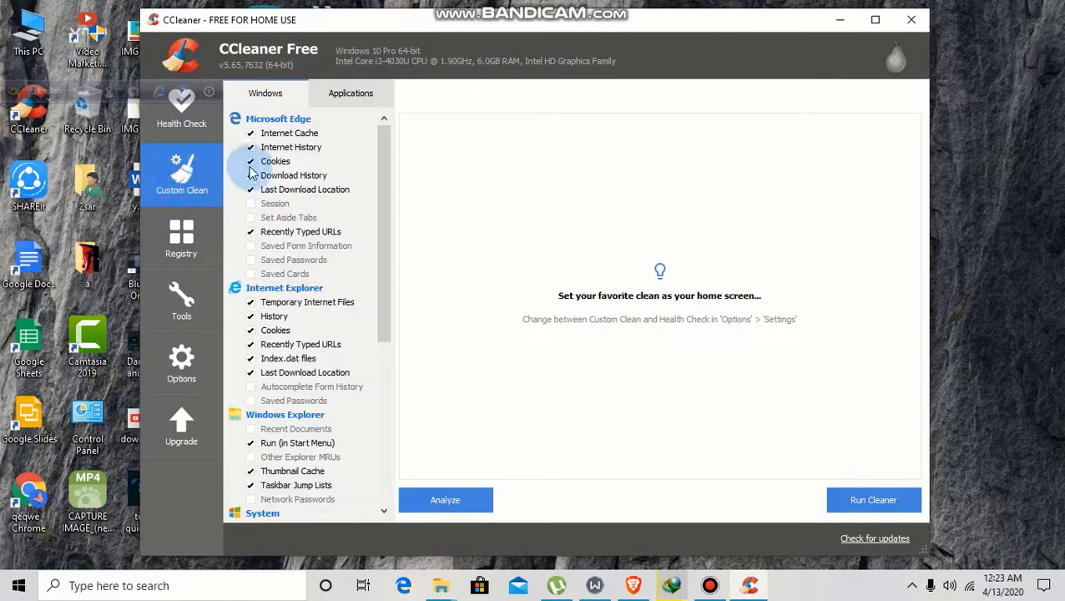
Review the Windows items in Custom Clean and analyze the PC with the default selection.
scroll(278, 394, "down", 5)
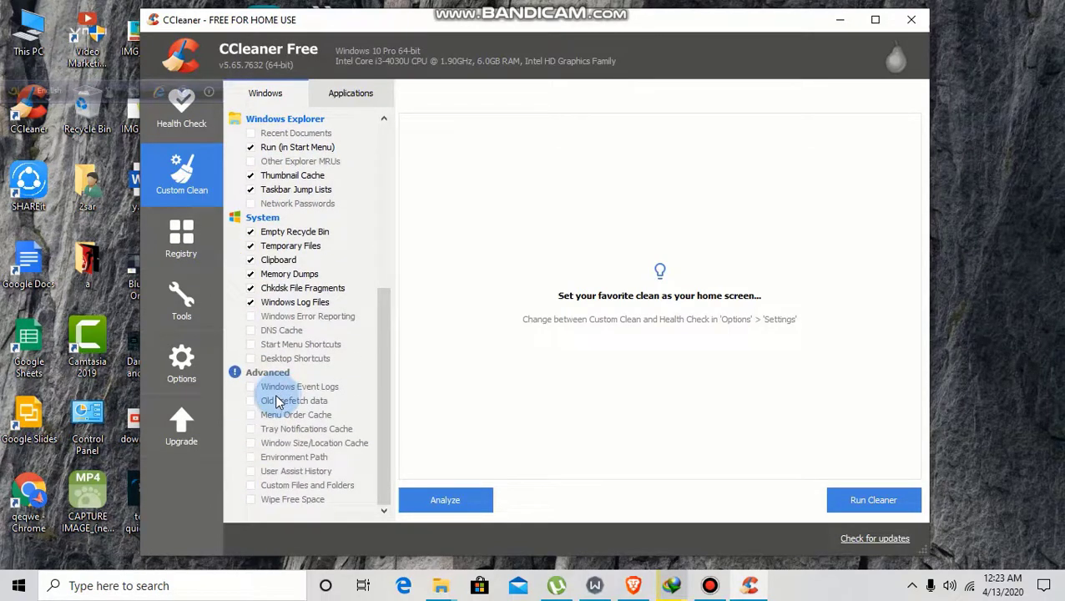
scroll(282, 387, "up", 3)
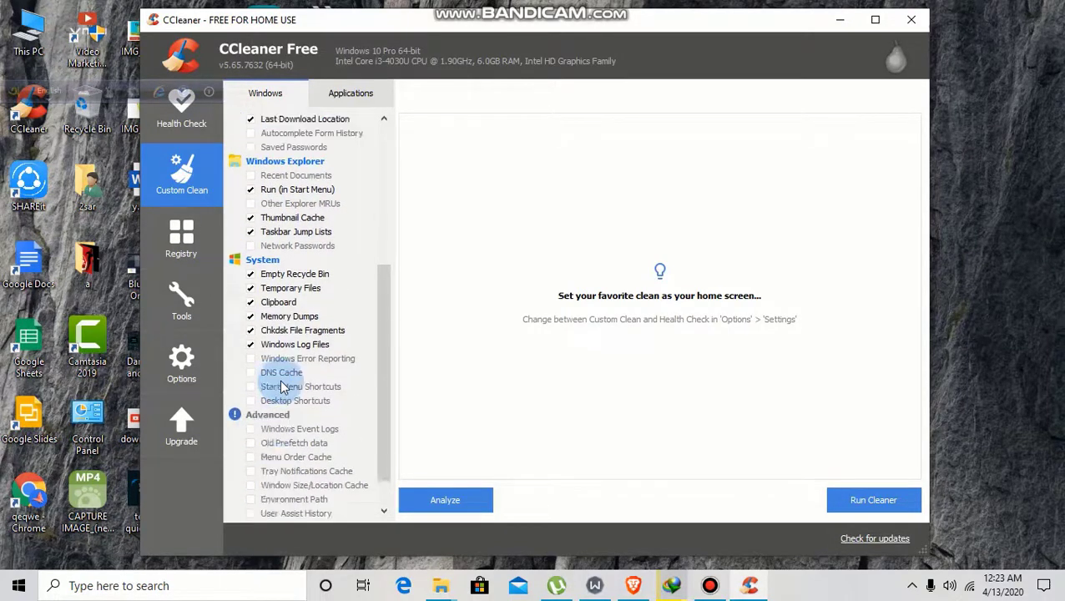
scroll(275, 392, "down", 3)
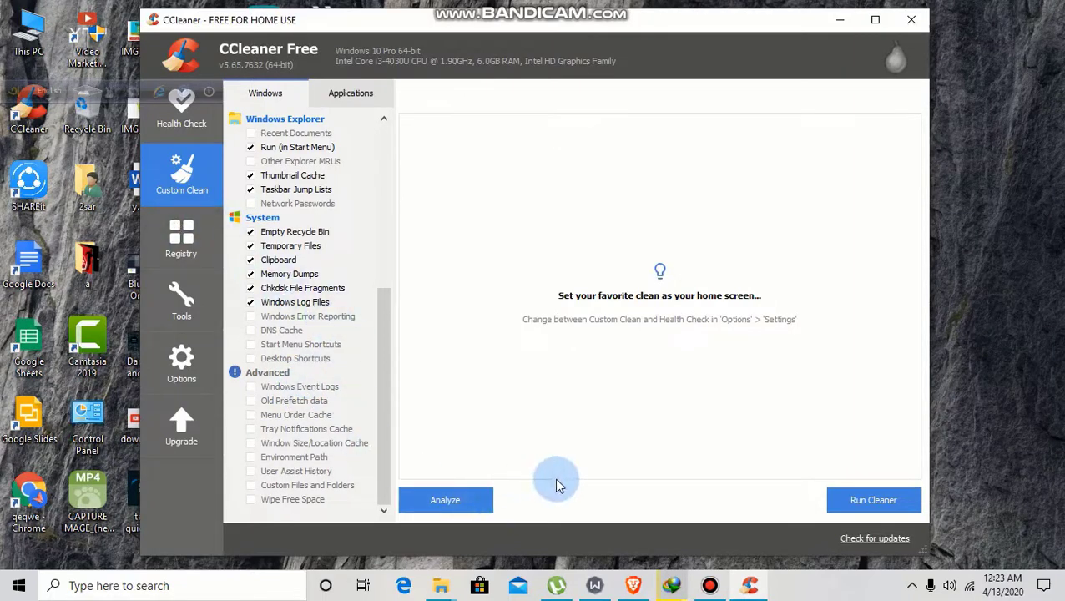
left_click(486, 500)
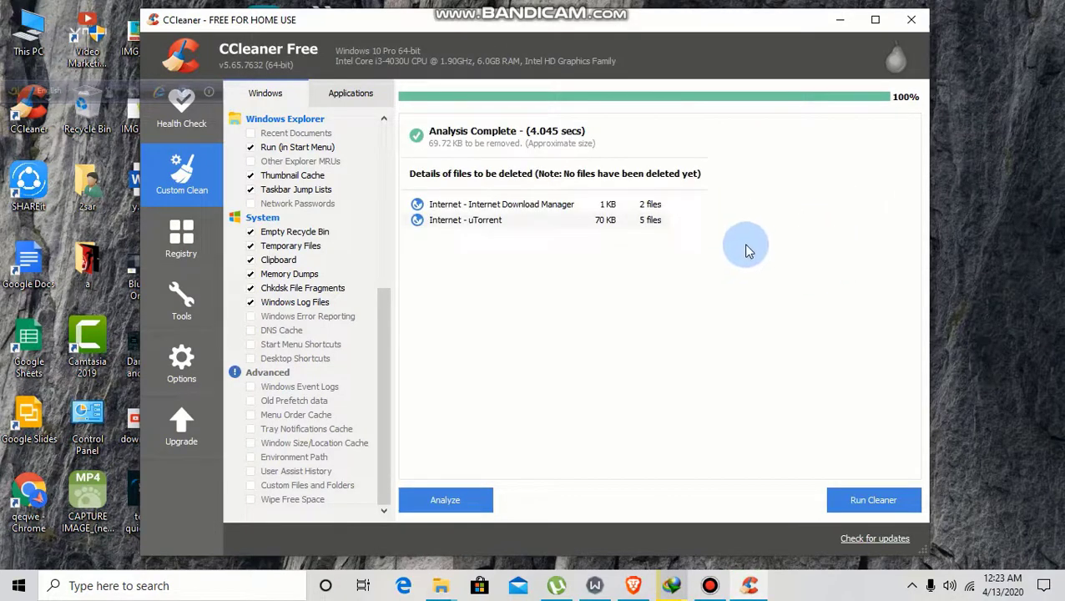
Run the cleaner on the analyzed files, turning off the deletion confirmation for future runs, and look over the Applications items meanwhile.
left_click(851, 501)
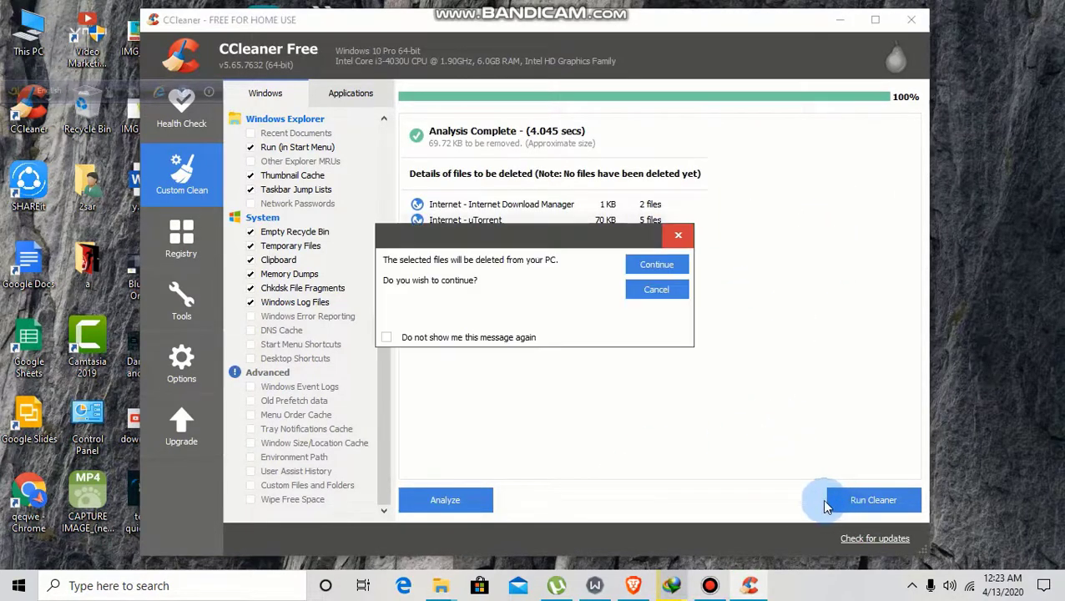
left_click(408, 341)
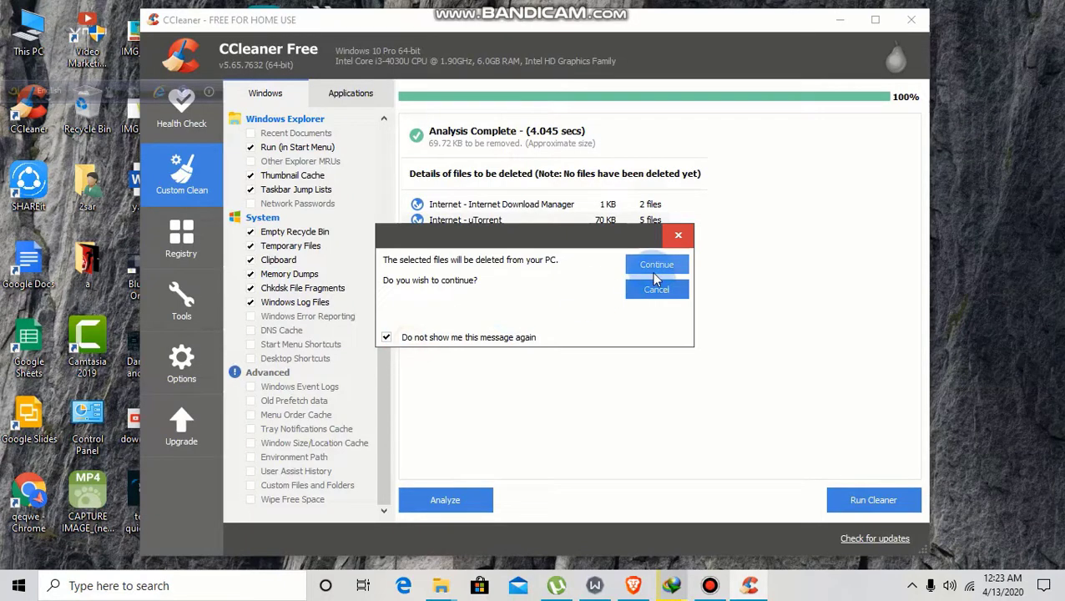
left_click(656, 265)
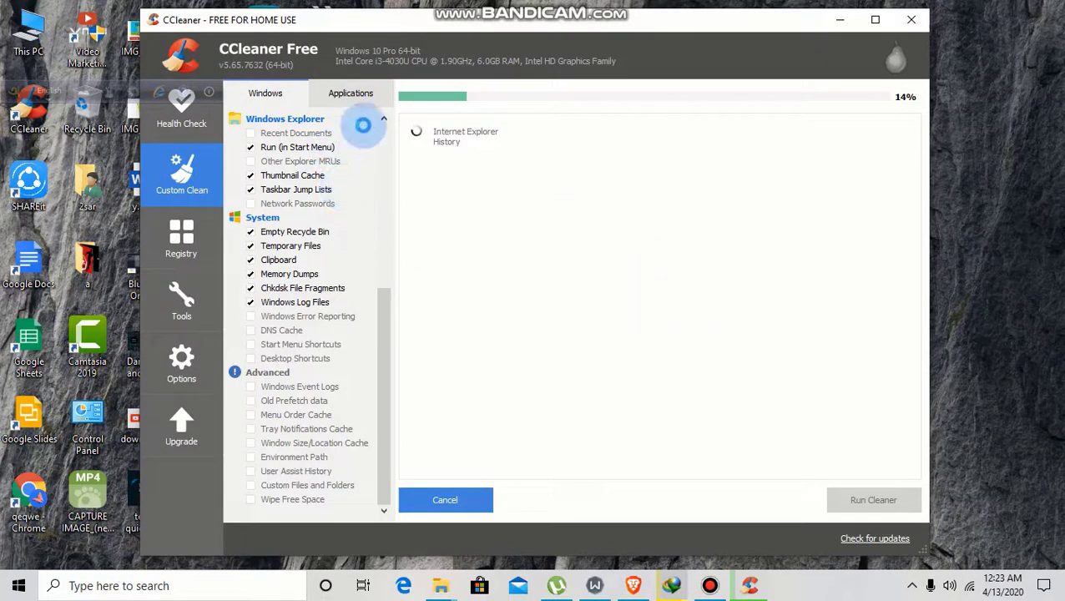
left_click(381, 98)
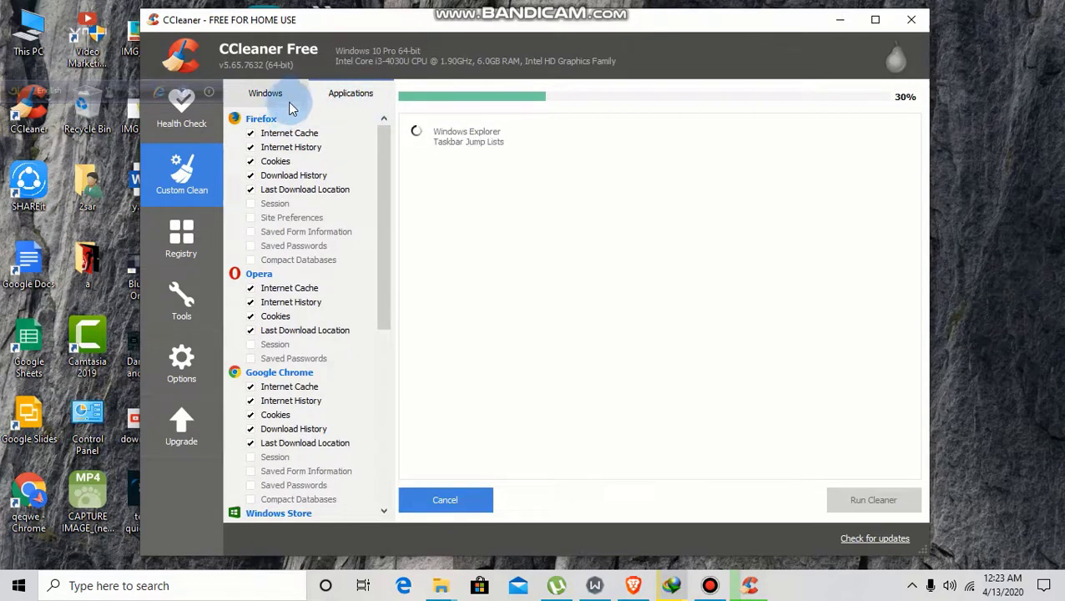
left_click(264, 93)
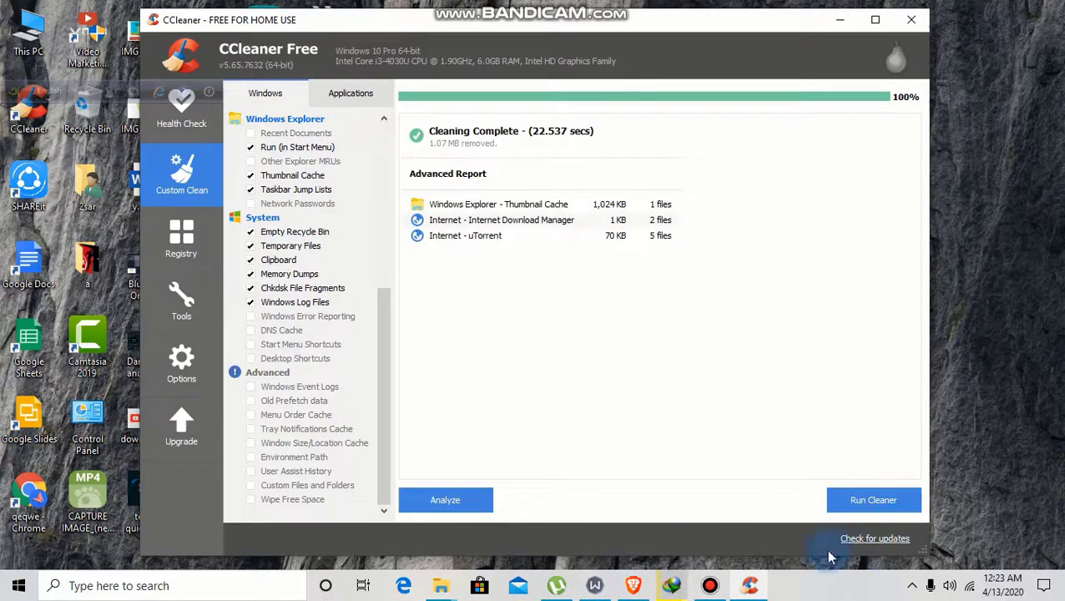
Run the cleaner a second time with the same selection and close CCleaner once the cleaning is complete.
left_click(710, 586)
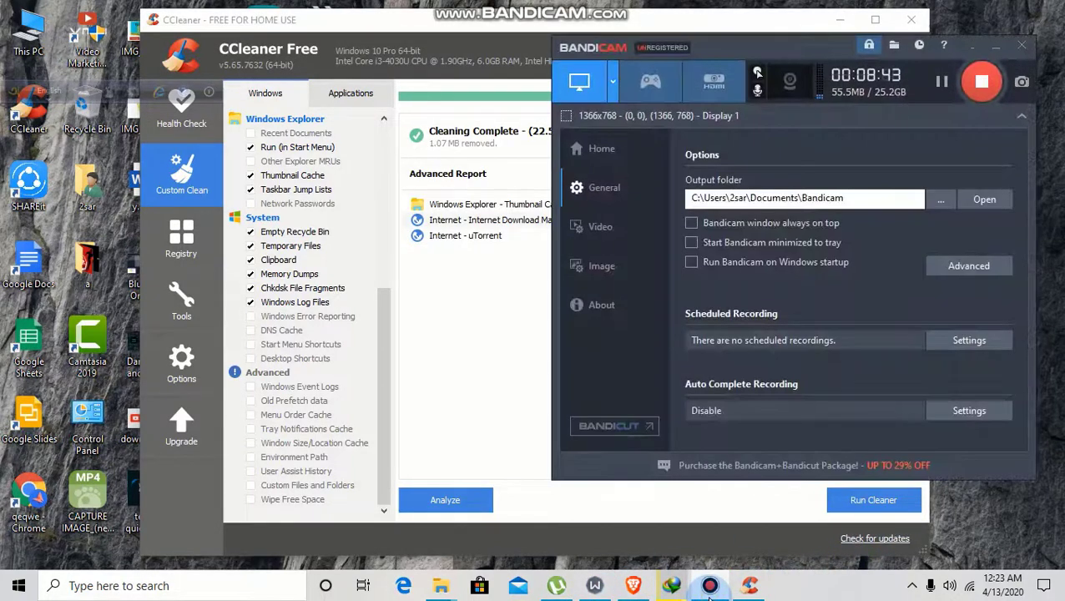
left_click(709, 586)
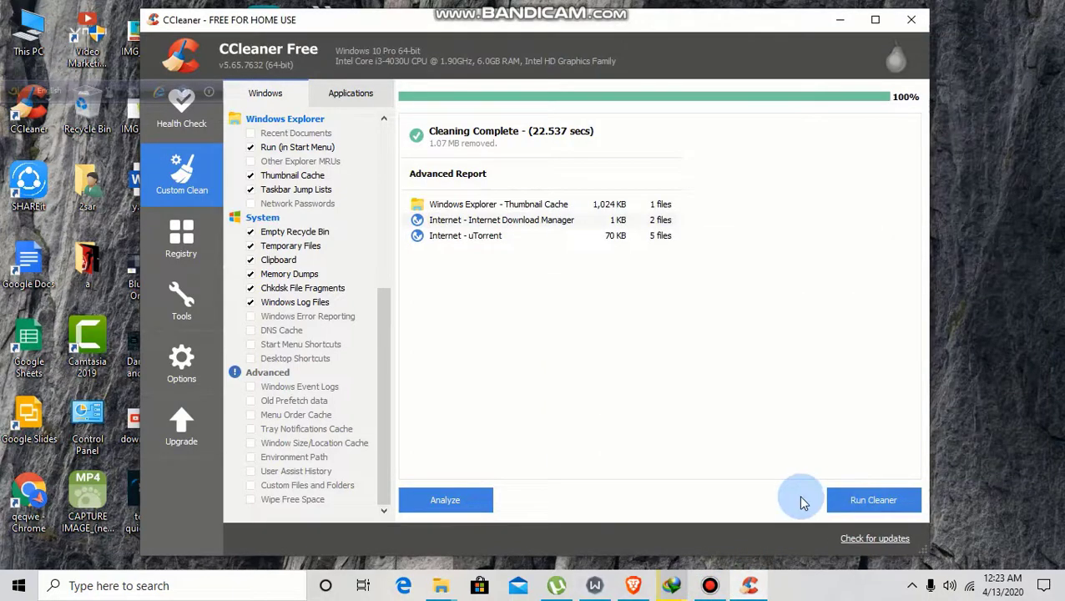
left_click(852, 496)
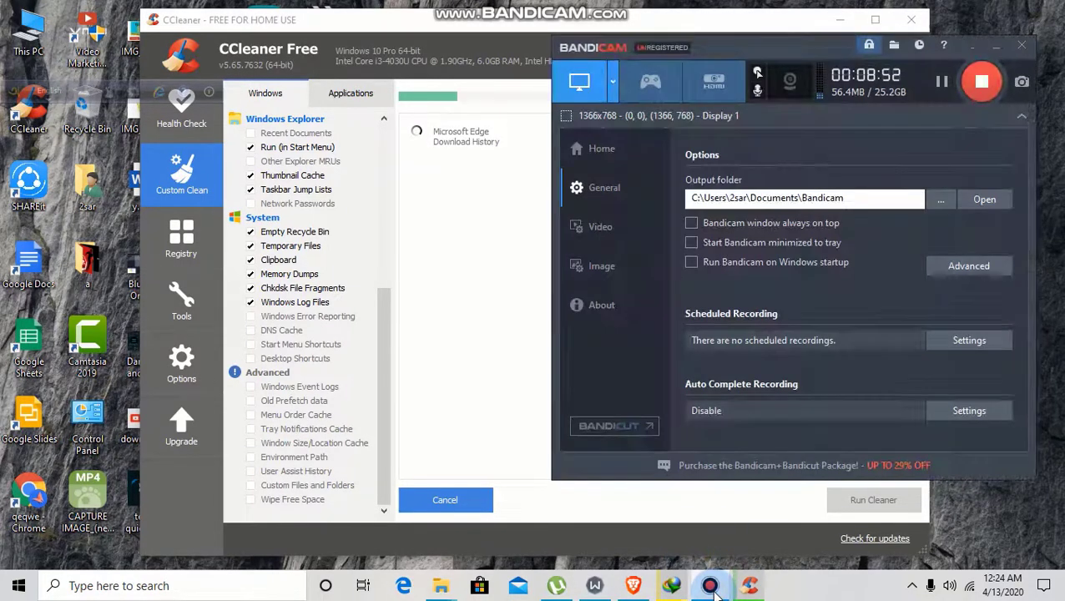
left_click(710, 587)
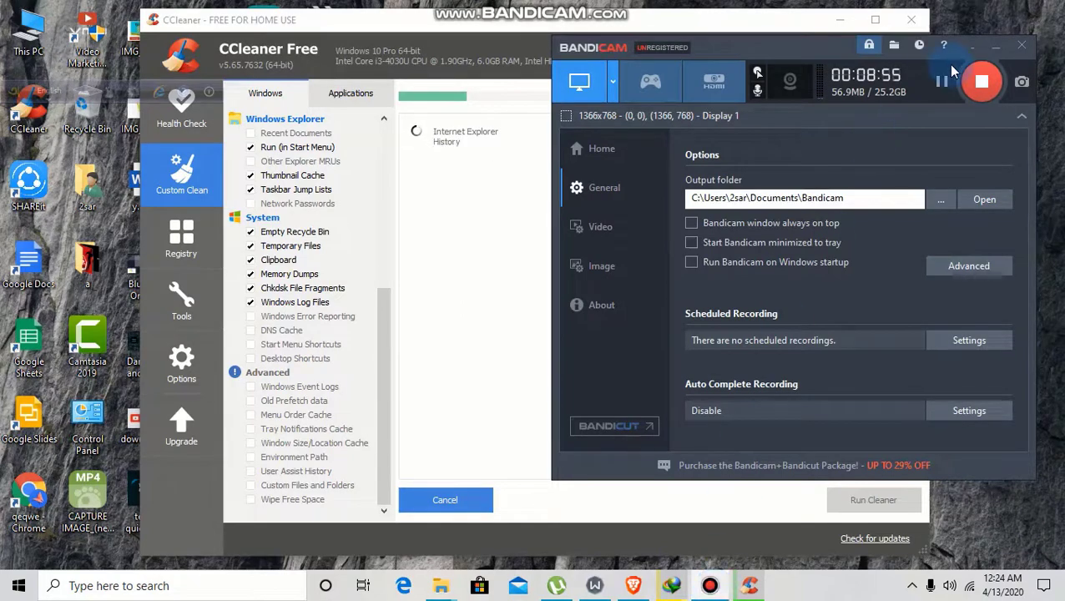
left_click_drag(800, 60, 756, 179)
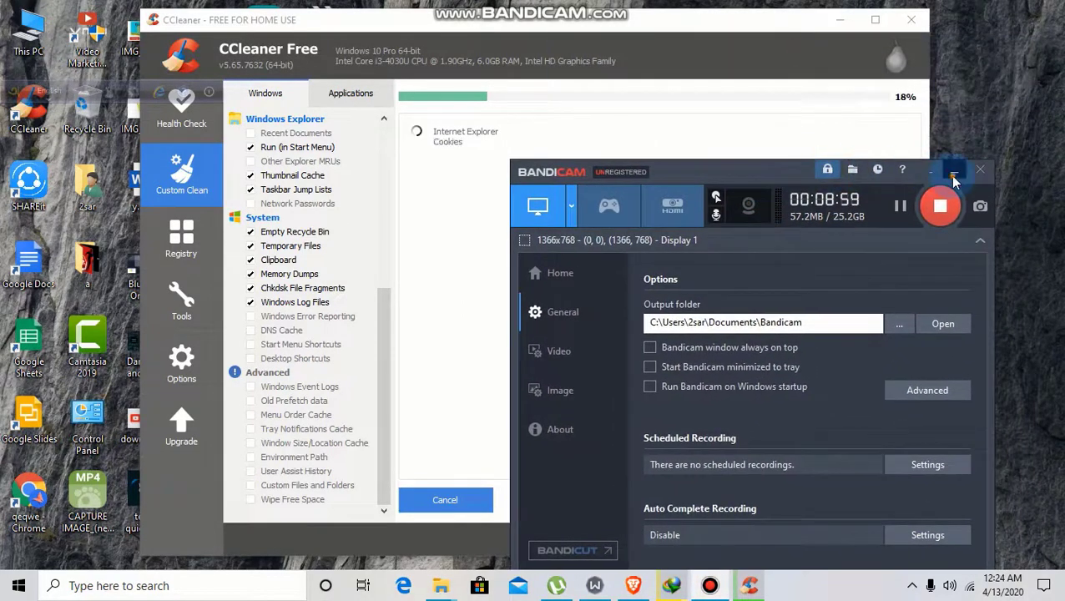
left_click(951, 164)
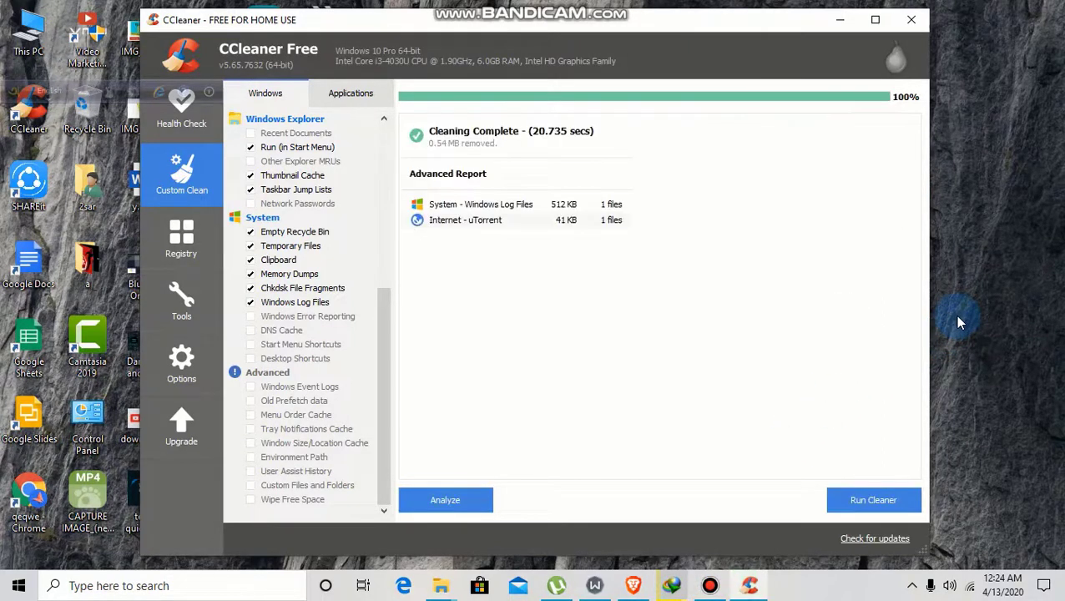
left_click(613, 135)
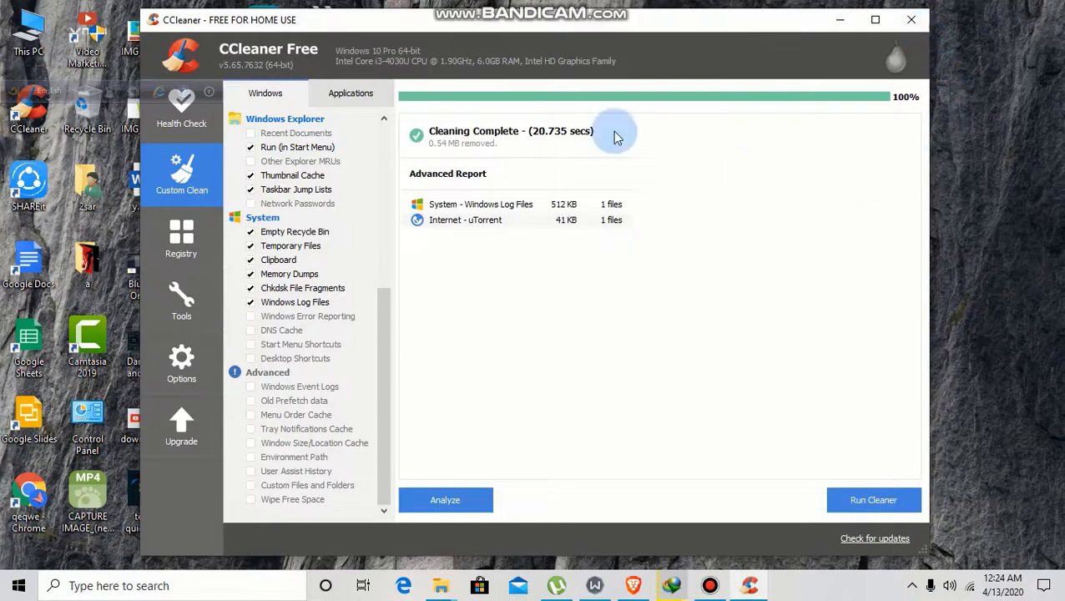
left_click(912, 25)
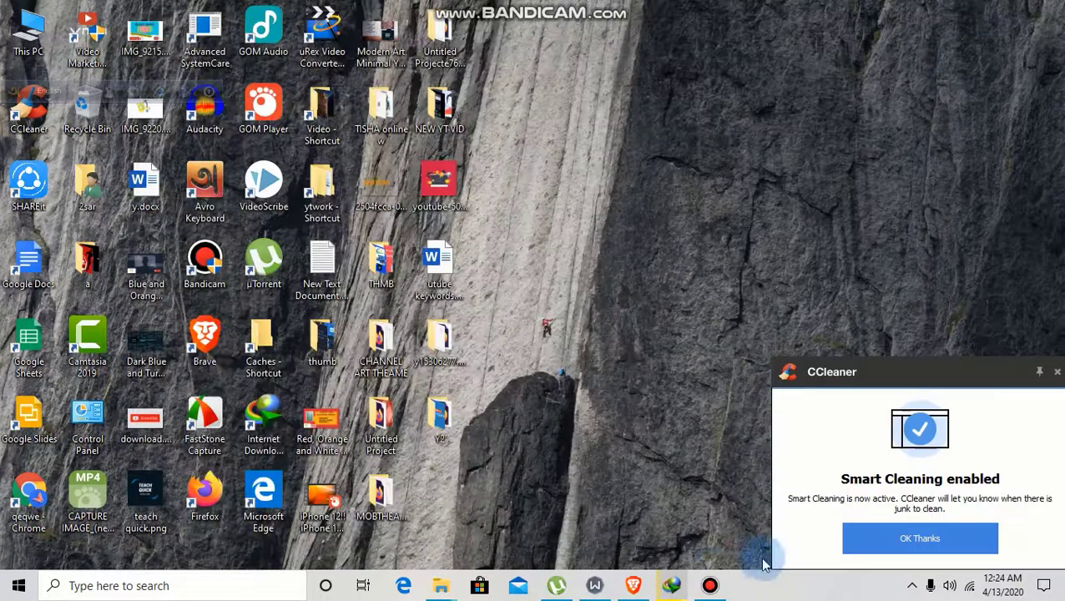
left_click(709, 585)
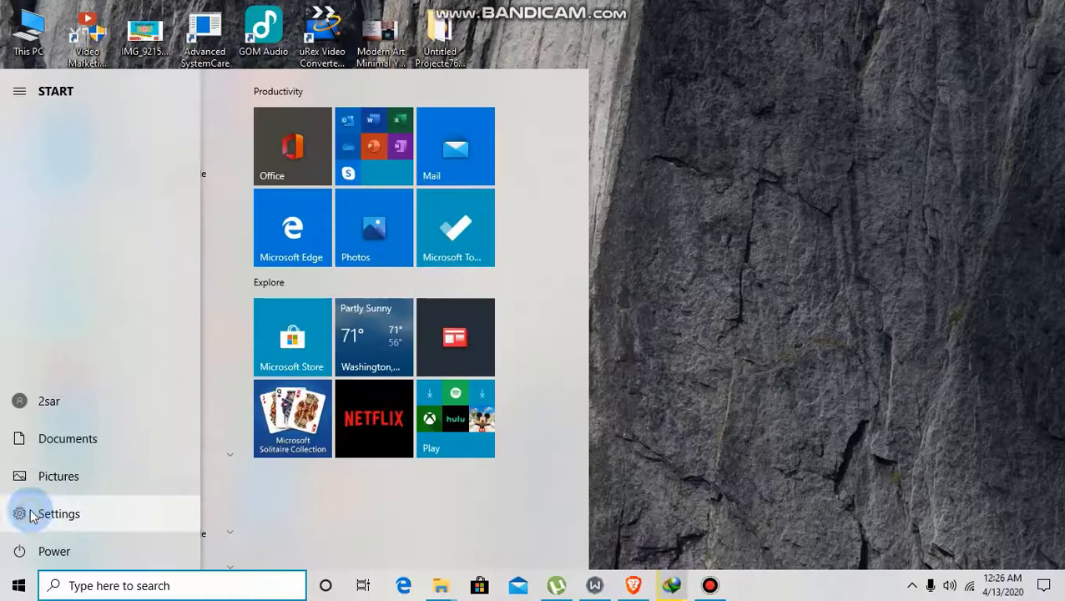
Open the additional power settings from the Power & sleep page of the Windows system settings.
left_click(29, 510)
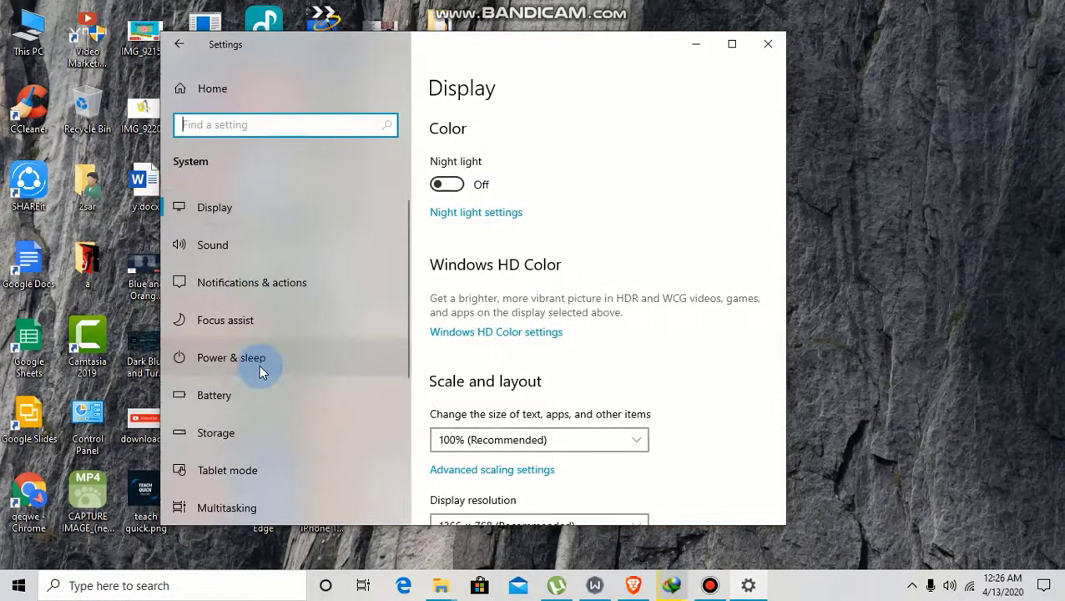
left_click(248, 356)
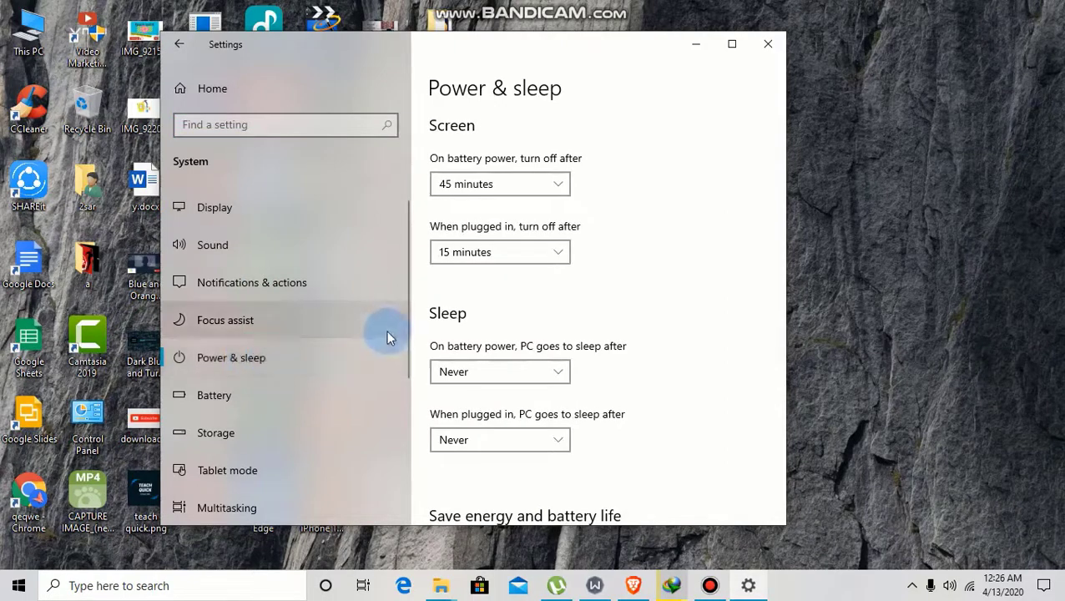
scroll(534, 438, "down", 5)
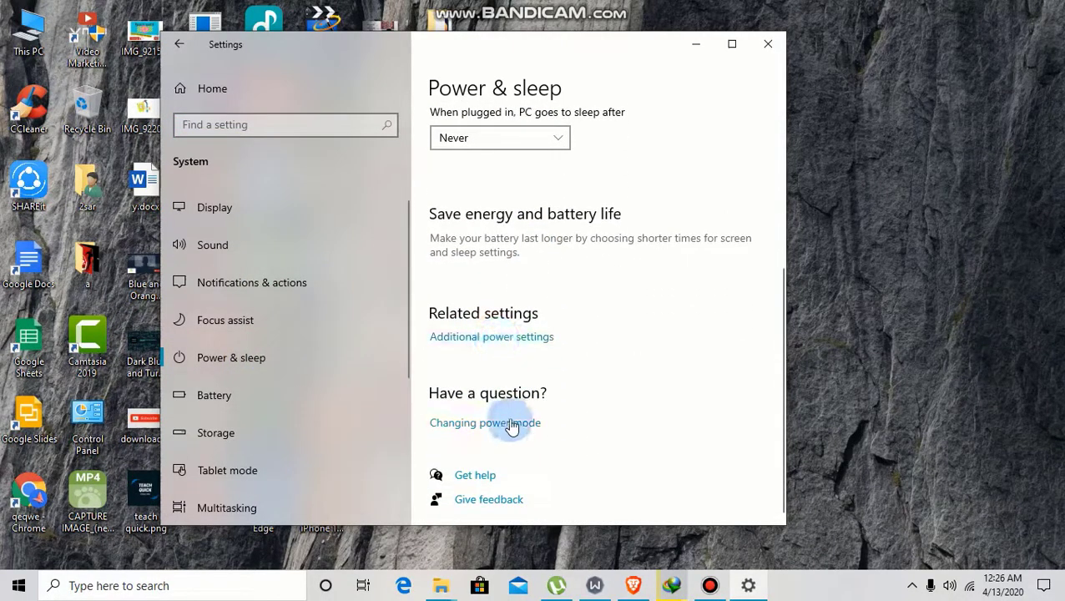
left_click(521, 340)
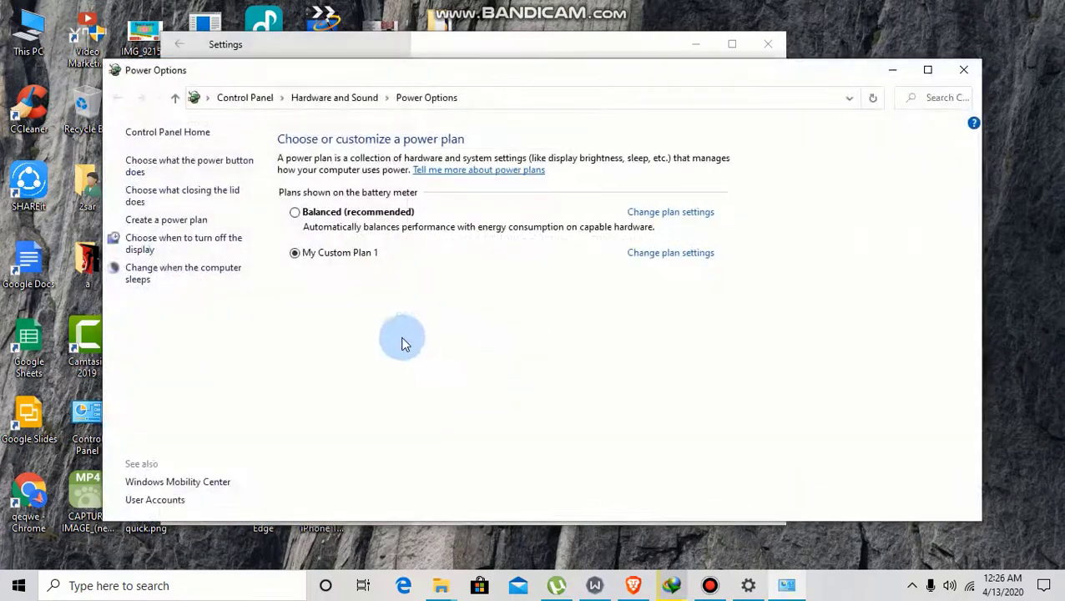
Create a power plan based on High performance with the default name, turning off the display after 5 hours on battery.
left_click(200, 224)
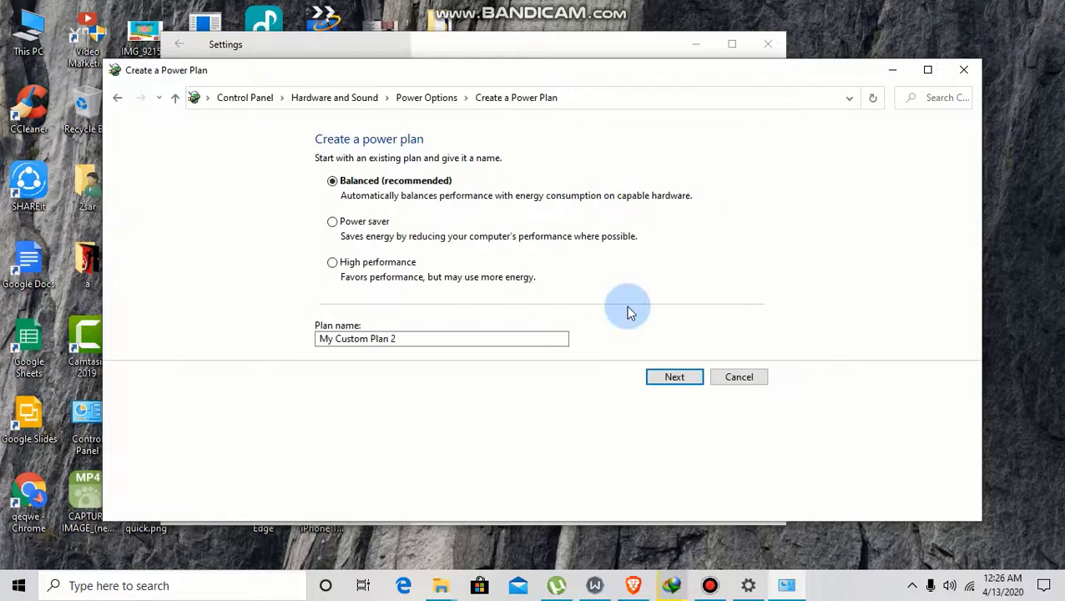
left_click(336, 263)
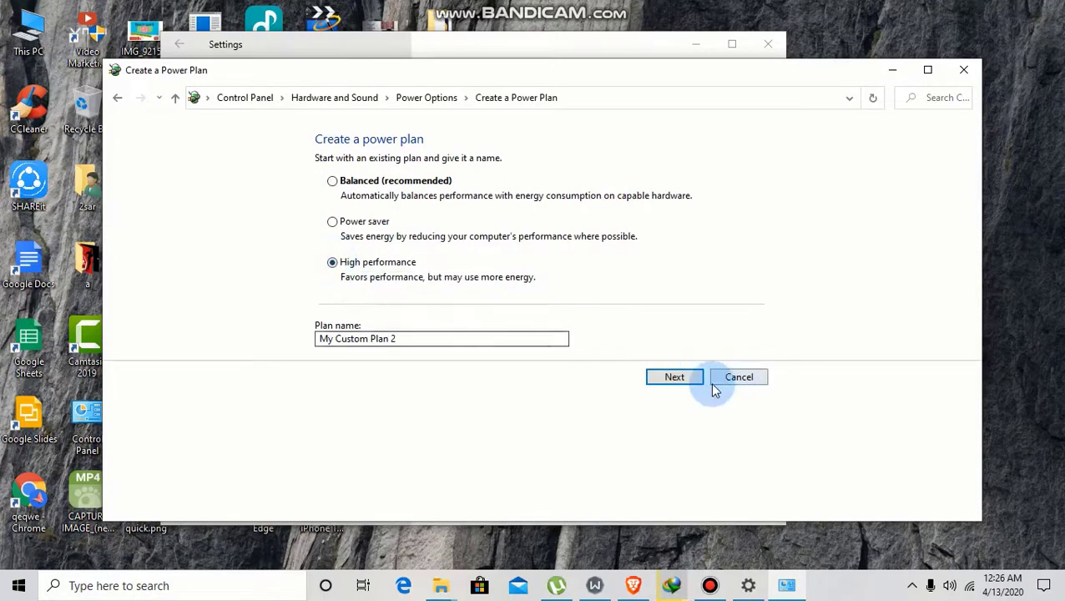
left_click(676, 378)
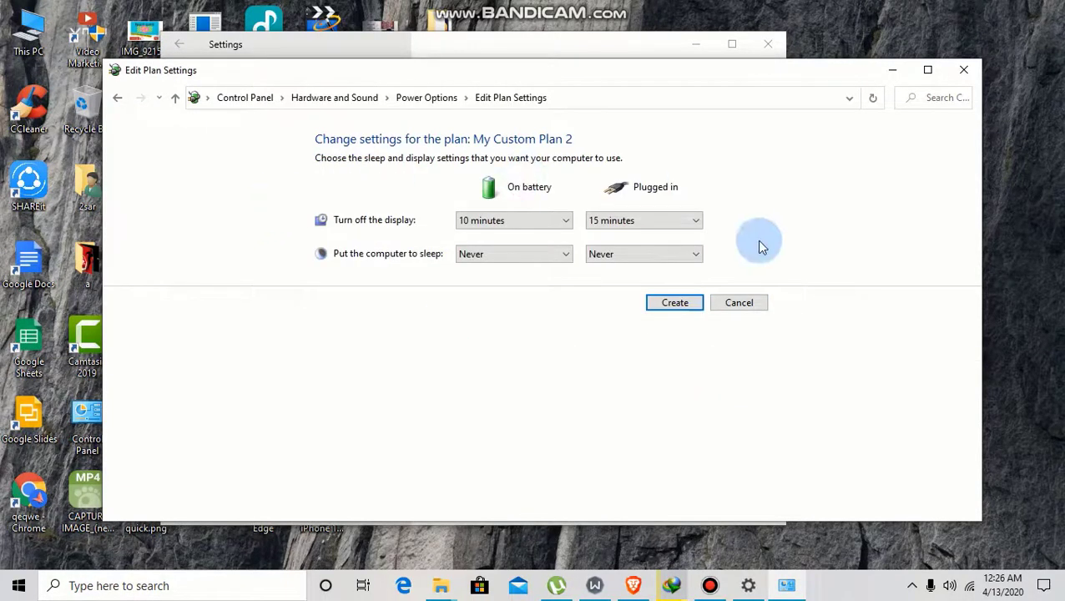
left_click(558, 222)
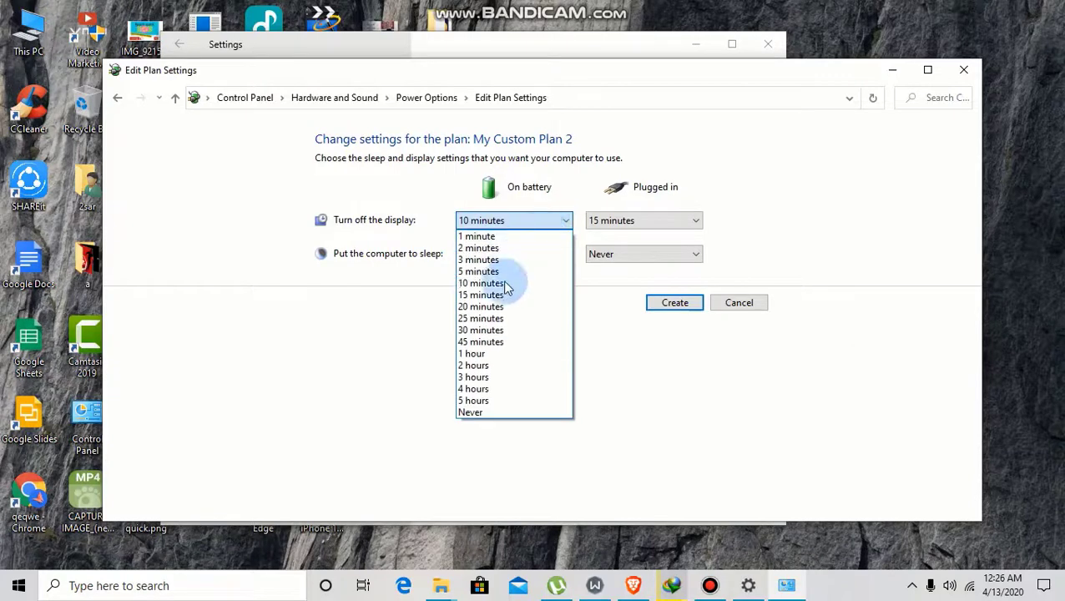
left_click(482, 407)
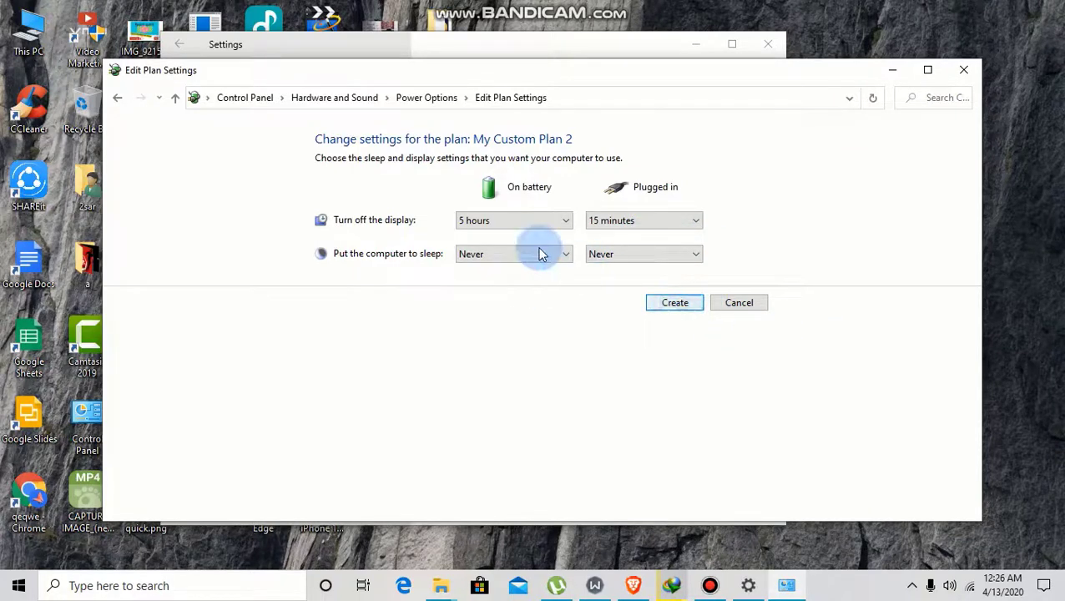
left_click(675, 303)
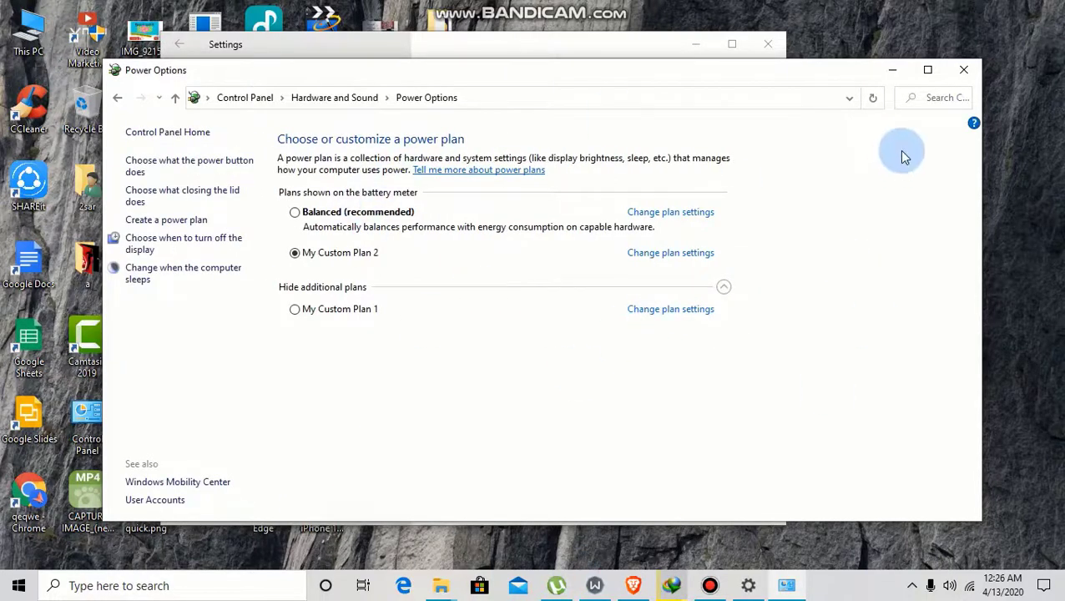
Close the Power Options and Settings windows and refresh the desktop.
left_click(963, 70)
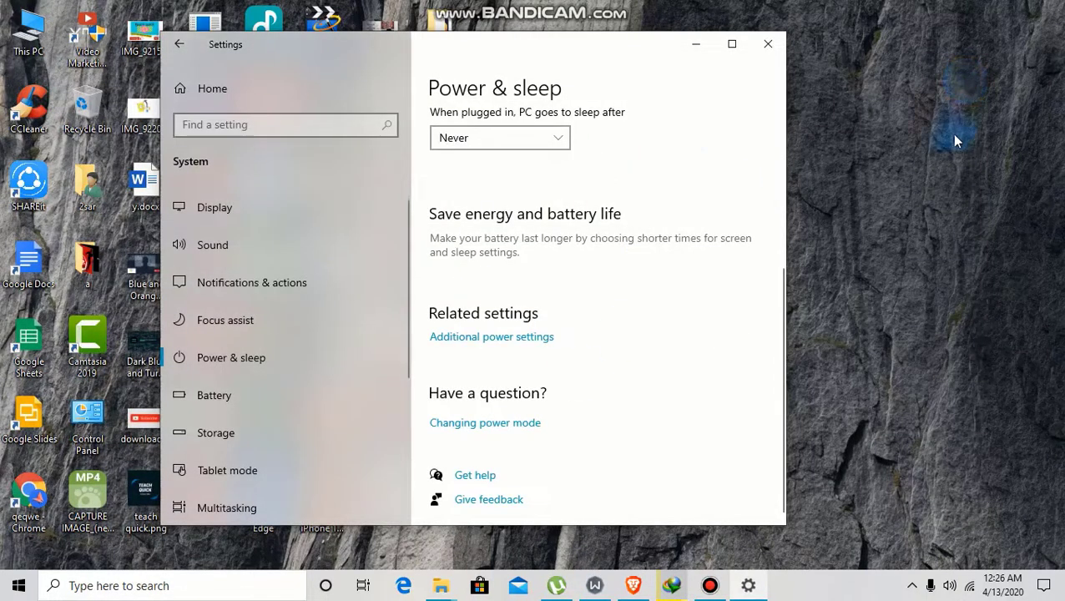
left_click(766, 41)
left_click(678, 160)
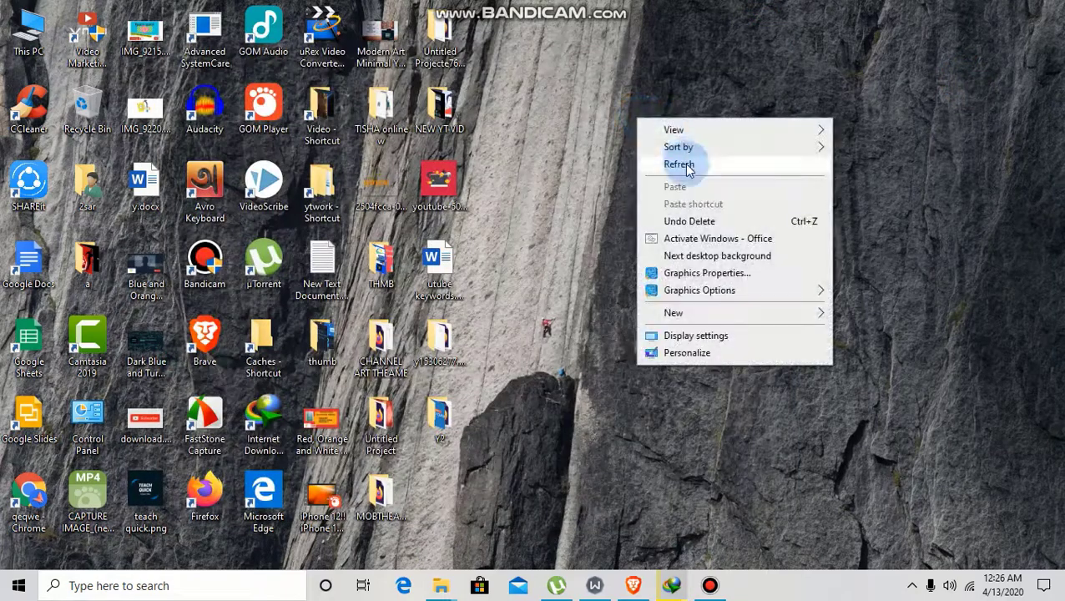
right_click(701, 242)
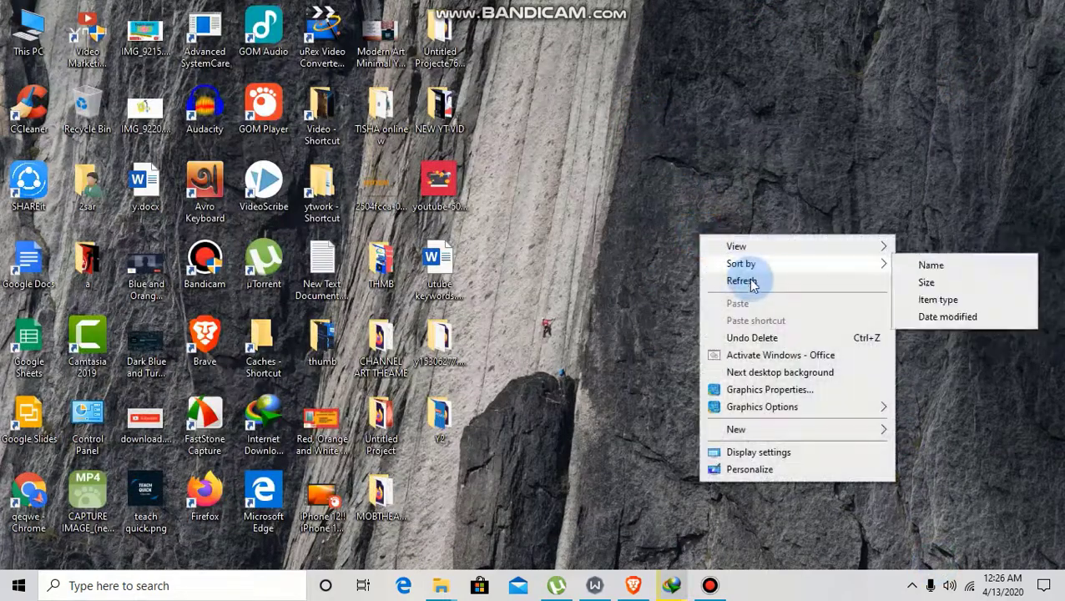
left_click(745, 281)
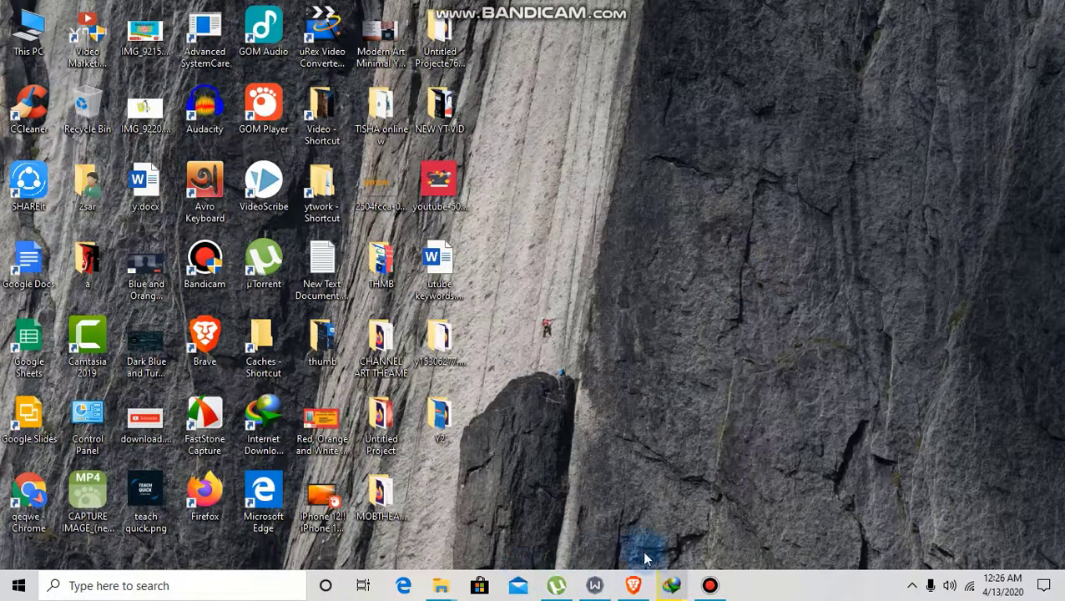
left_click(709, 585)
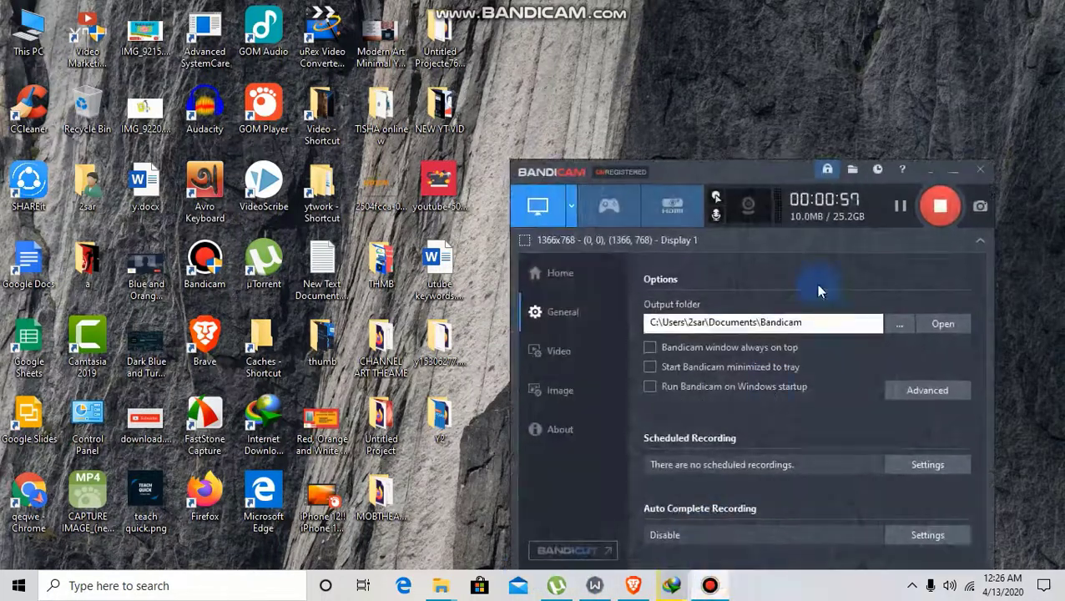
left_click(939, 208)
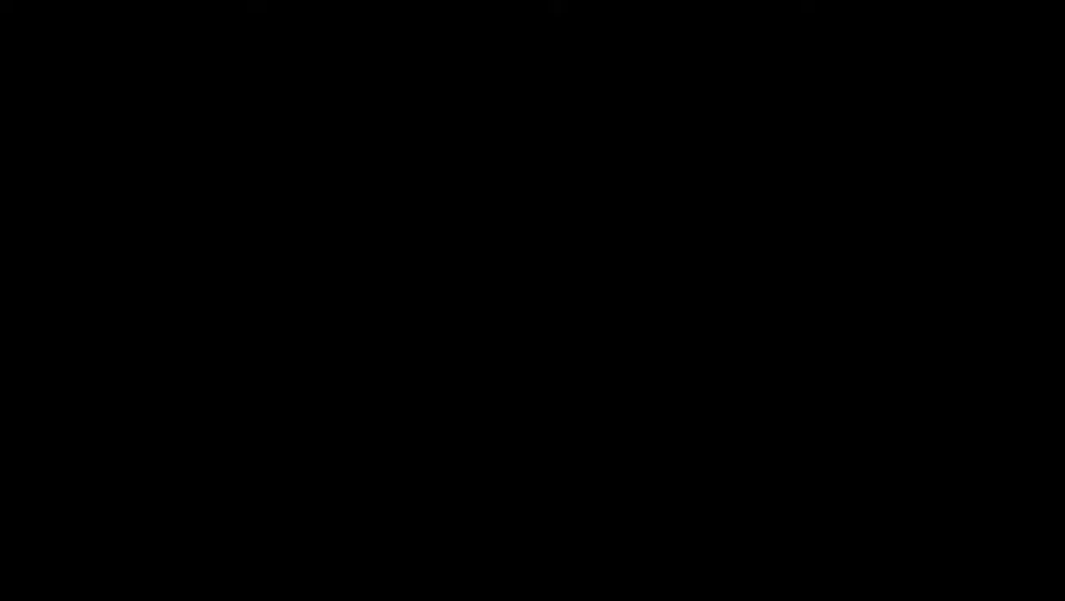